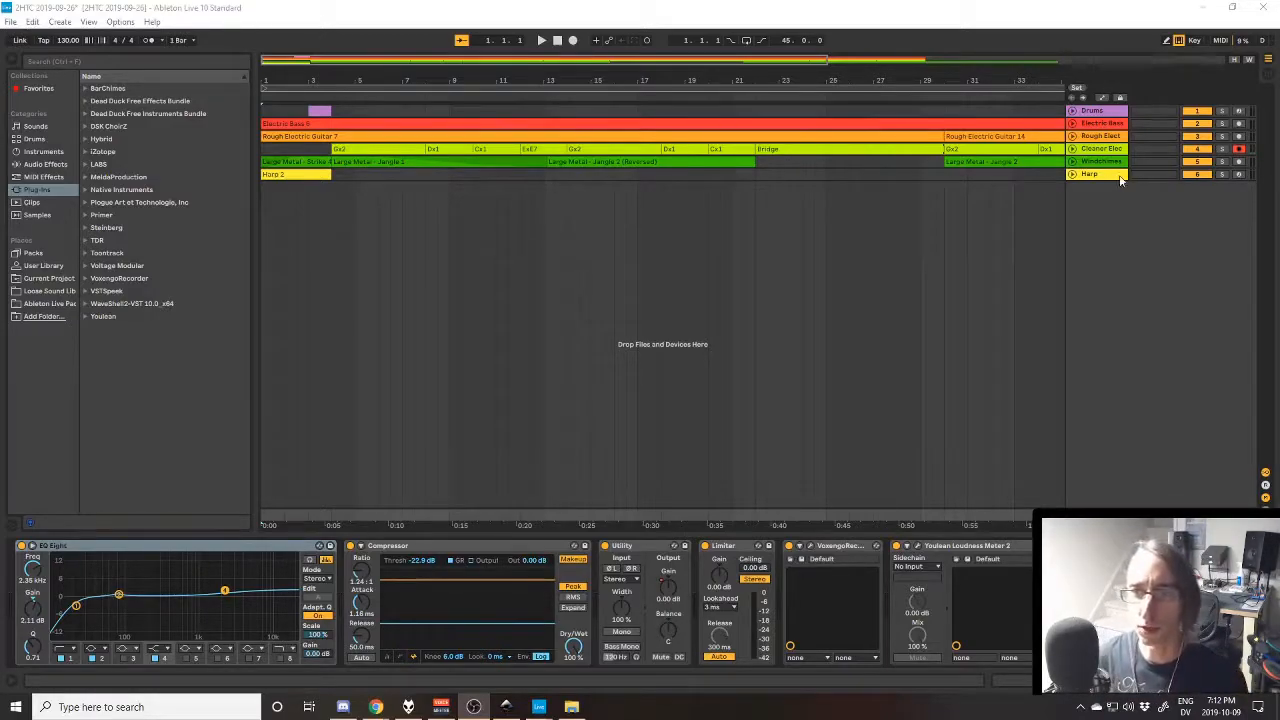
Unfold the Harp track, solo it and play back the Harp 2 clip
left_click(1128, 203)
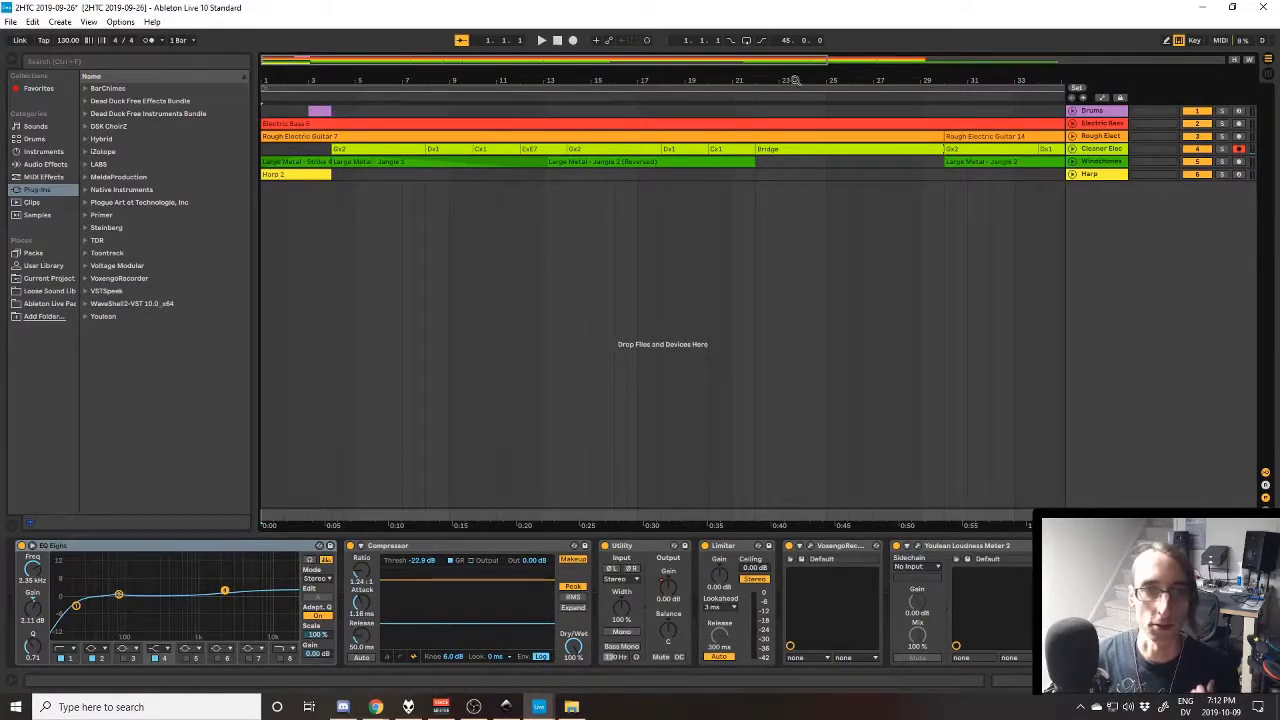
left_click(1070, 175)
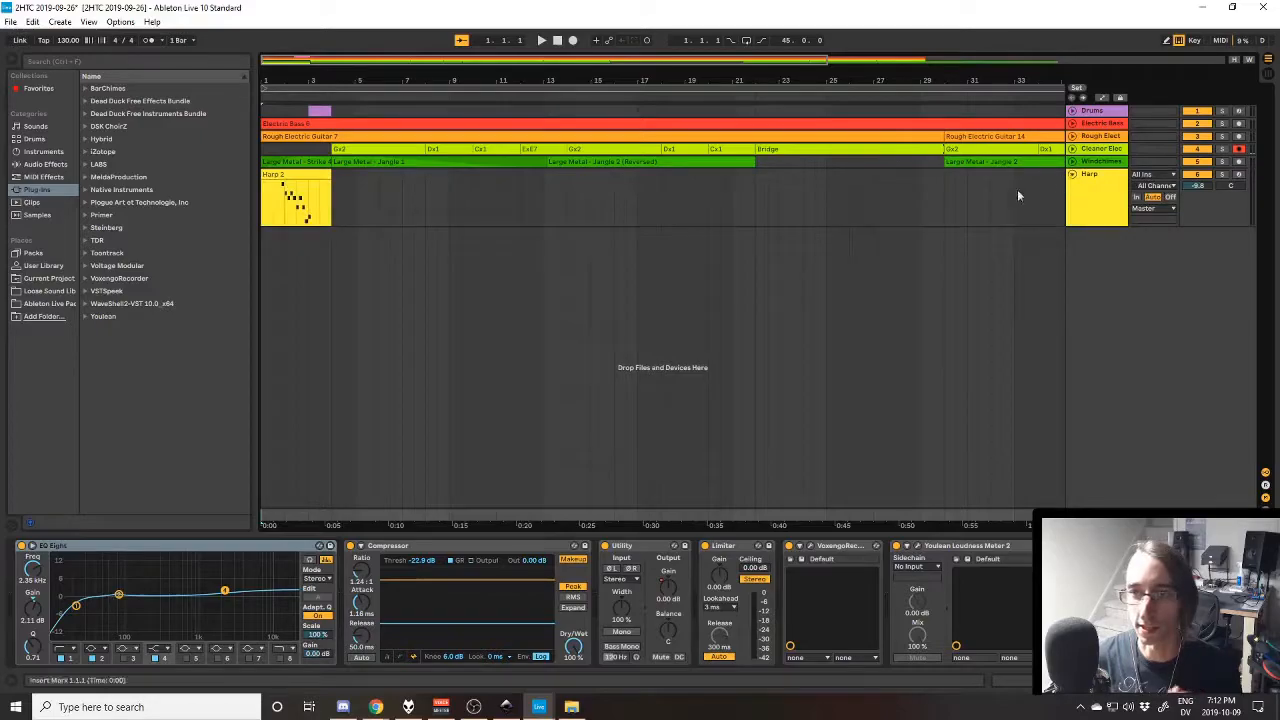
left_click(287, 174)
key("space")
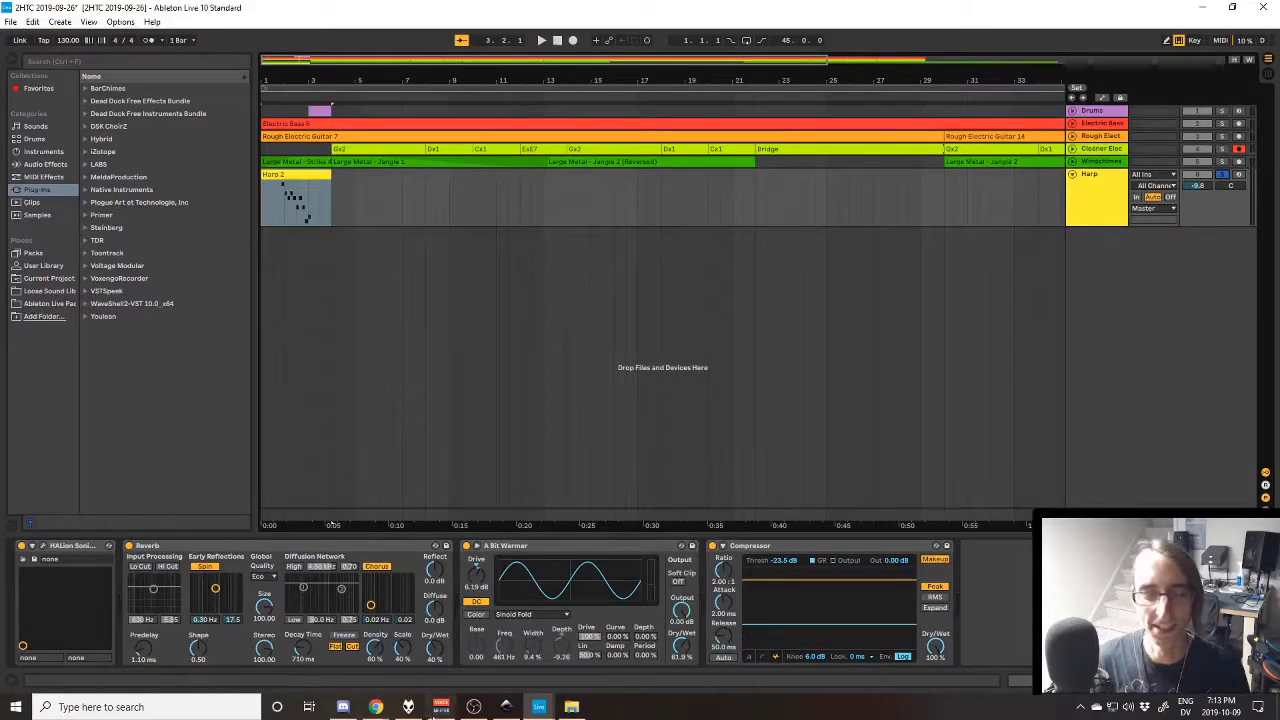
left_click(450, 707)
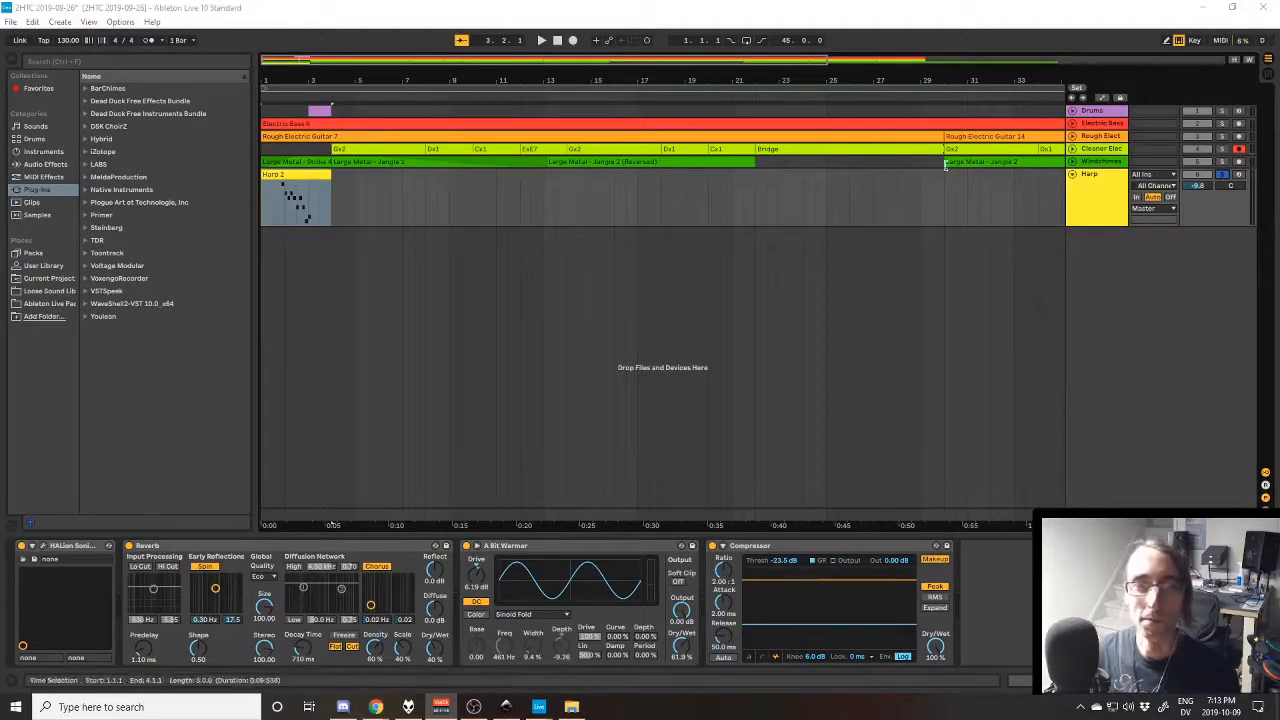
Unfold the Windchimes, cleaner electric guitar, Electric Bass and Drums tracks to show their clip contents
left_click(1076, 162)
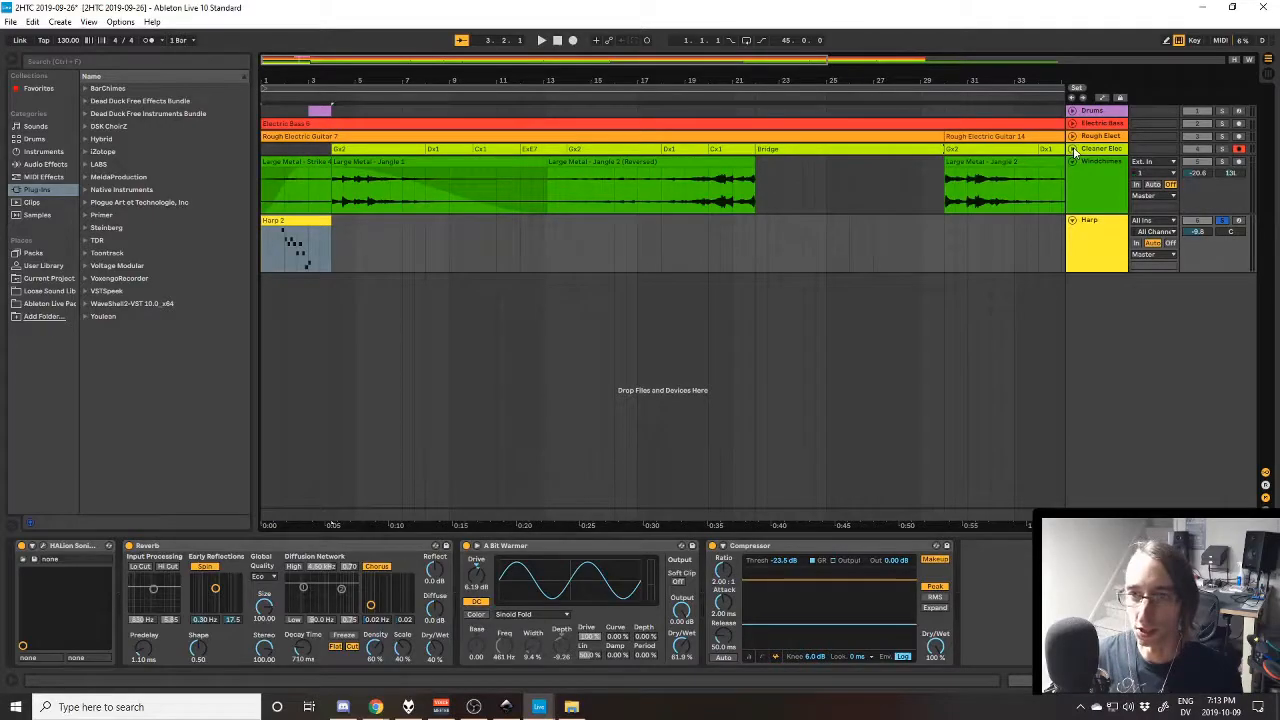
left_click(1073, 150)
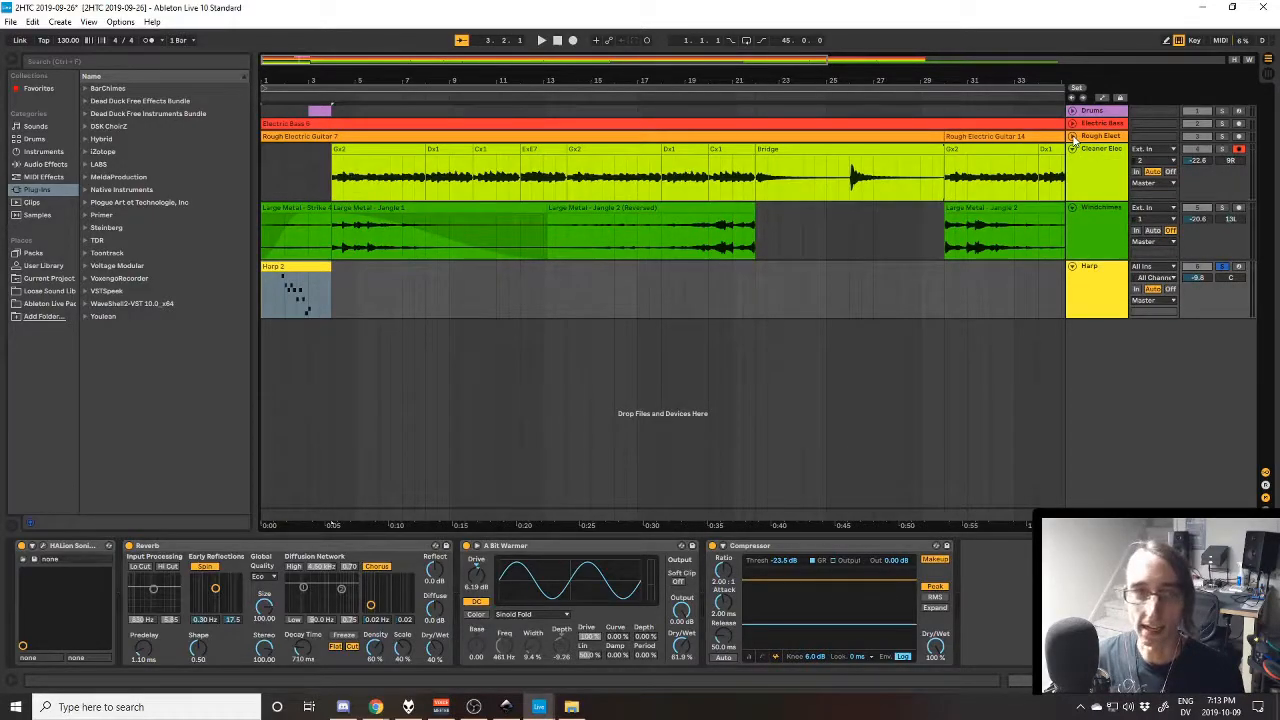
left_click(1072, 123)
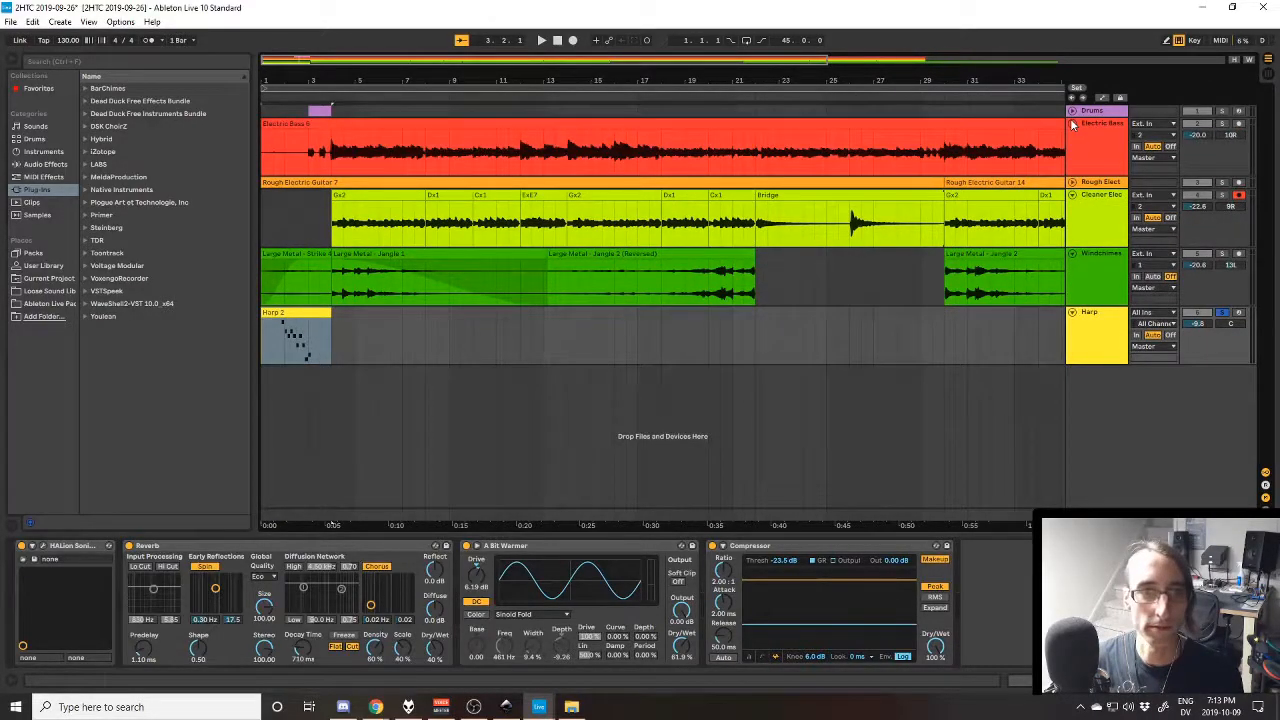
left_click(1072, 111)
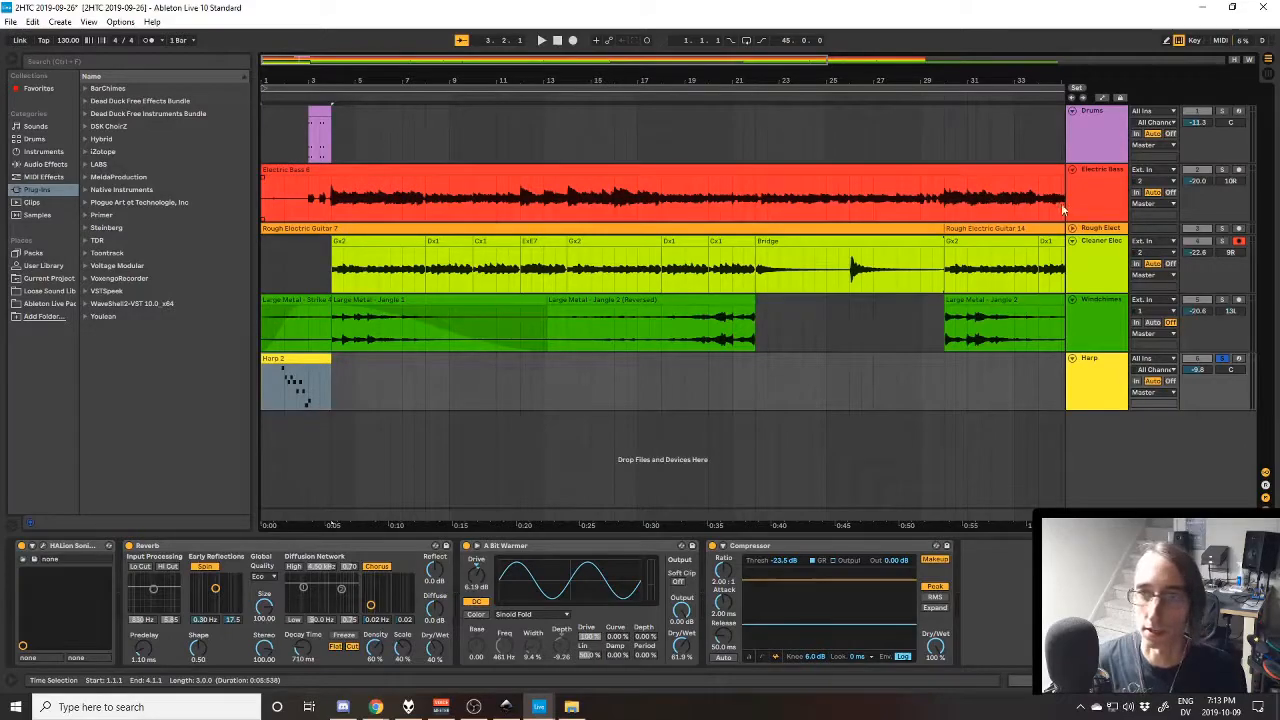
left_click(1103, 386)
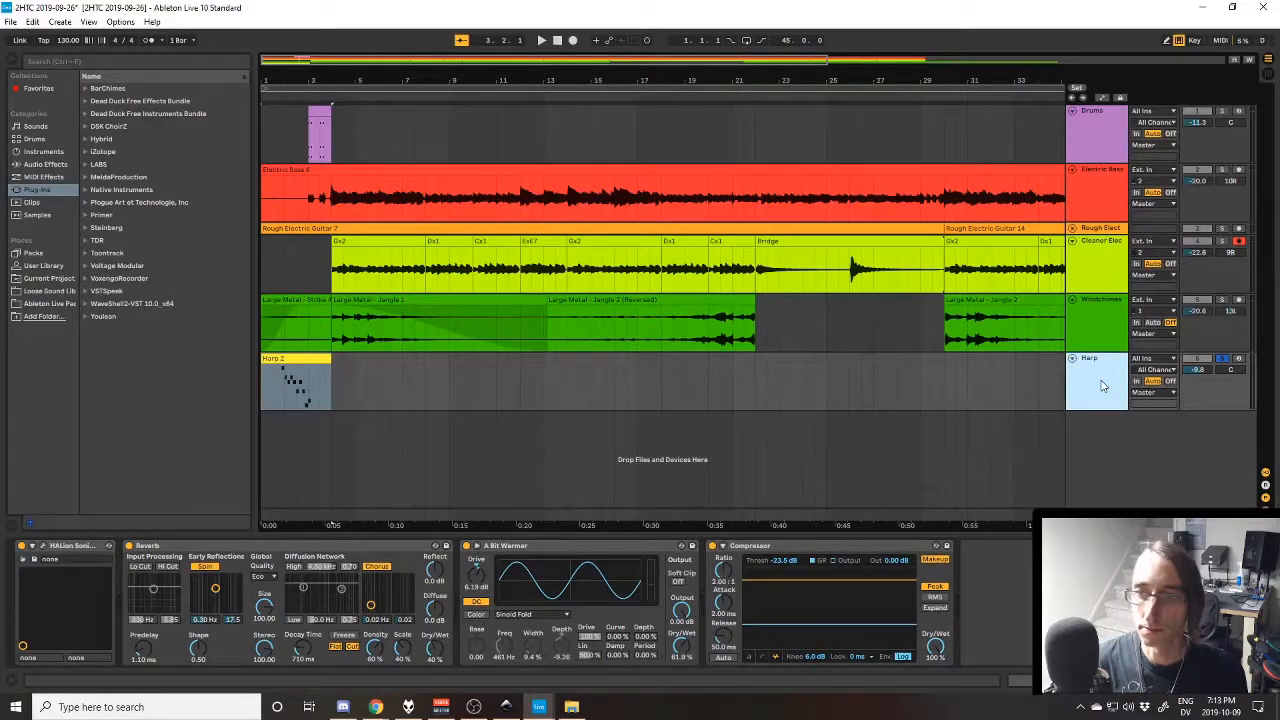
Play the intro from the Large Metal - Strike 4 clip with Windchimes and Harp soloed, and clear the solo
left_click(309, 303)
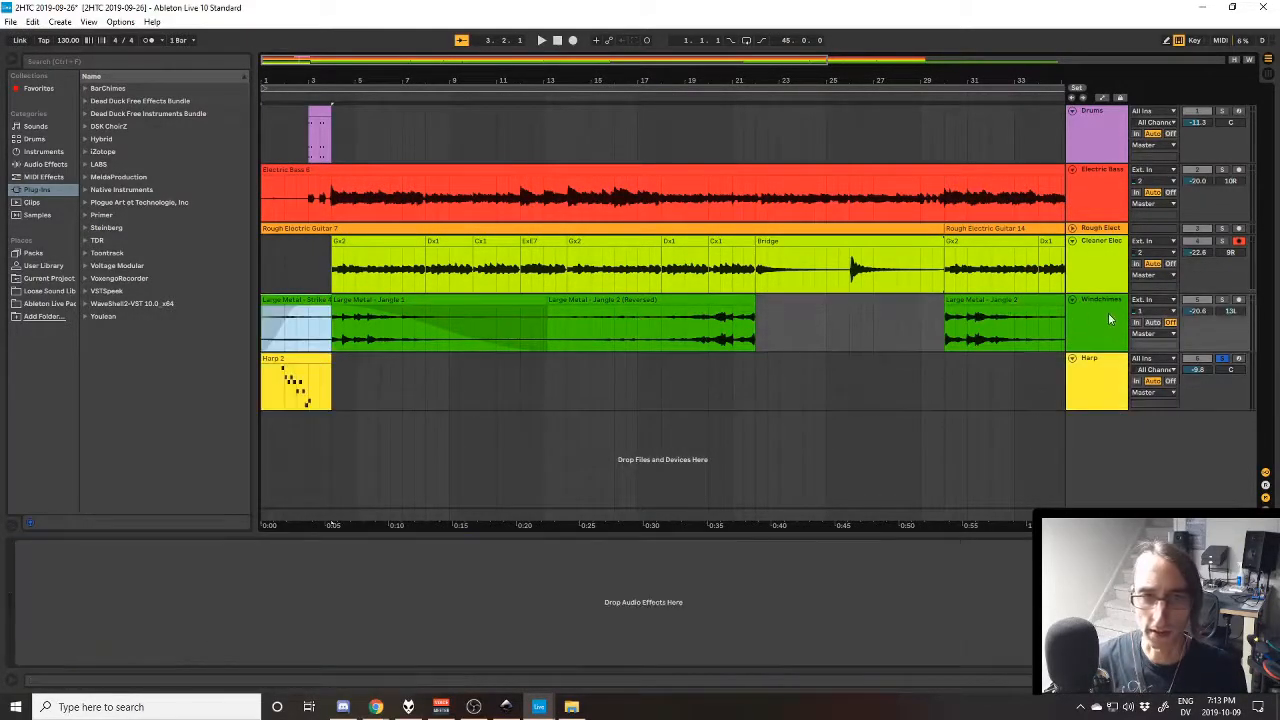
left_click(1221, 300)
key("space")
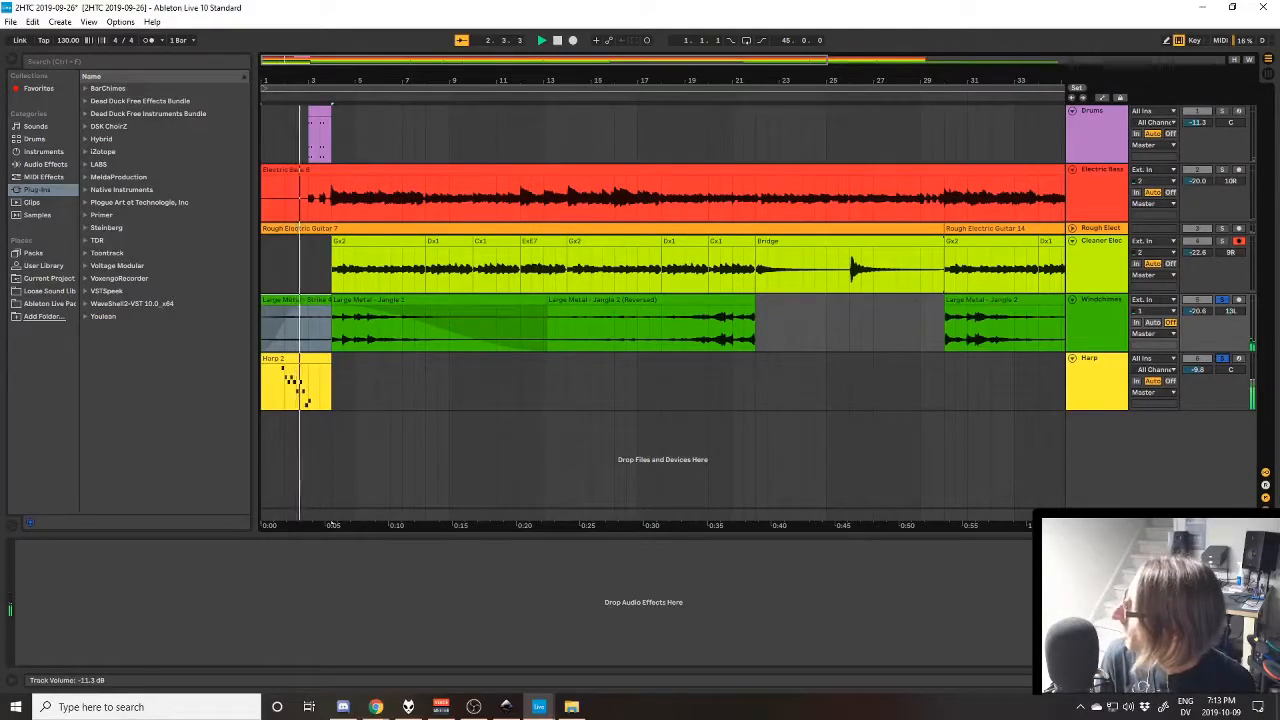
key("space")
left_click(1221, 300)
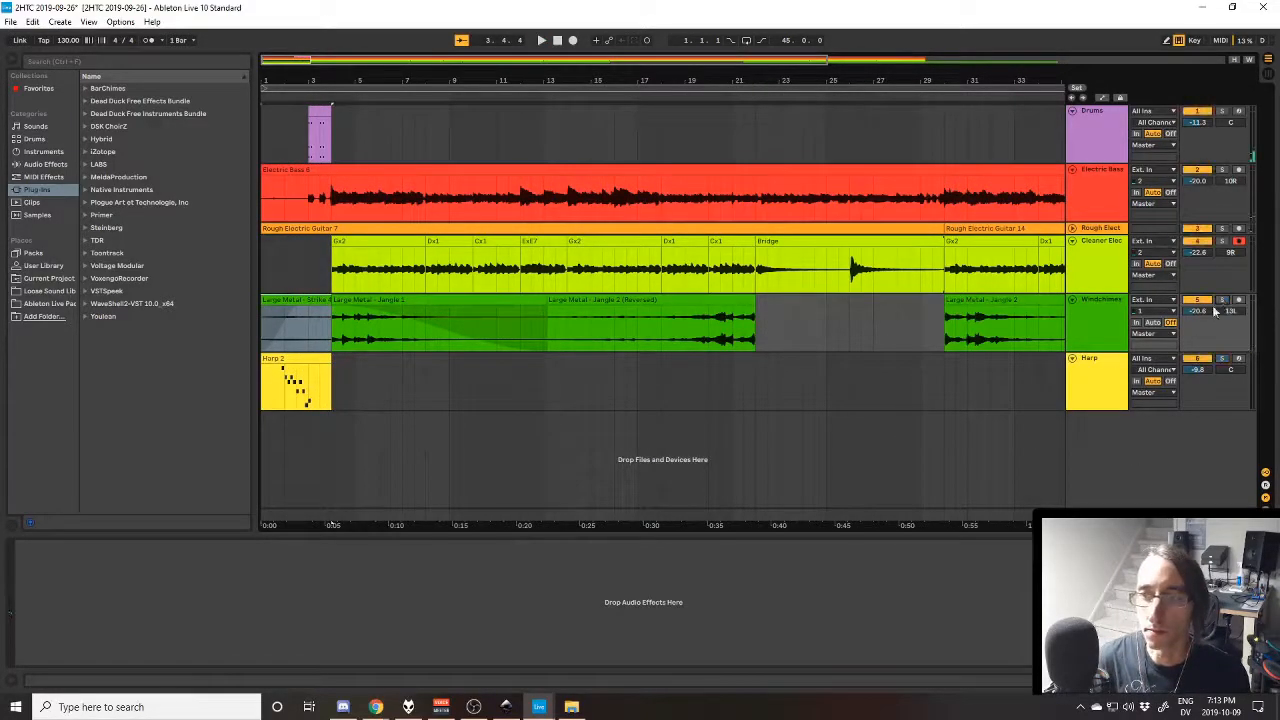
Switch to the Gumroad page in Chrome, look through the Wind Chime Sample Pack description, close it and return to Ableton Live
mouse_move(375, 707)
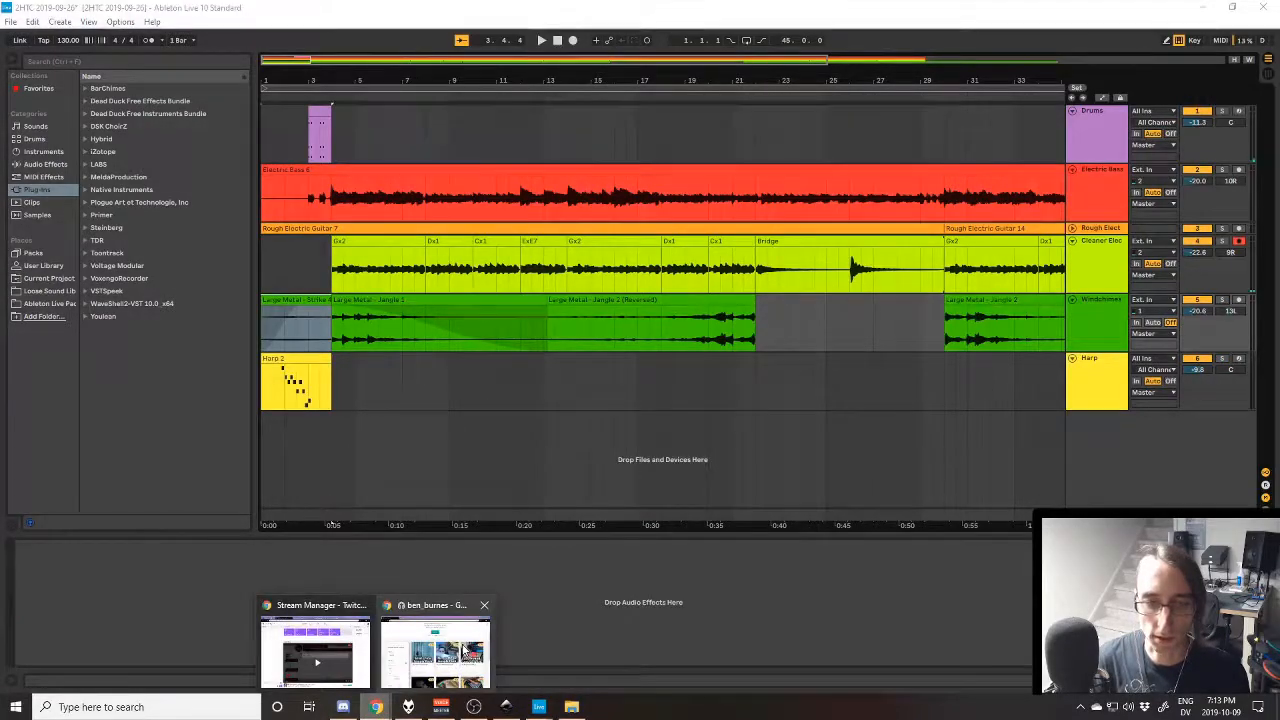
left_click(463, 650)
scroll(713, 151, "up", 3)
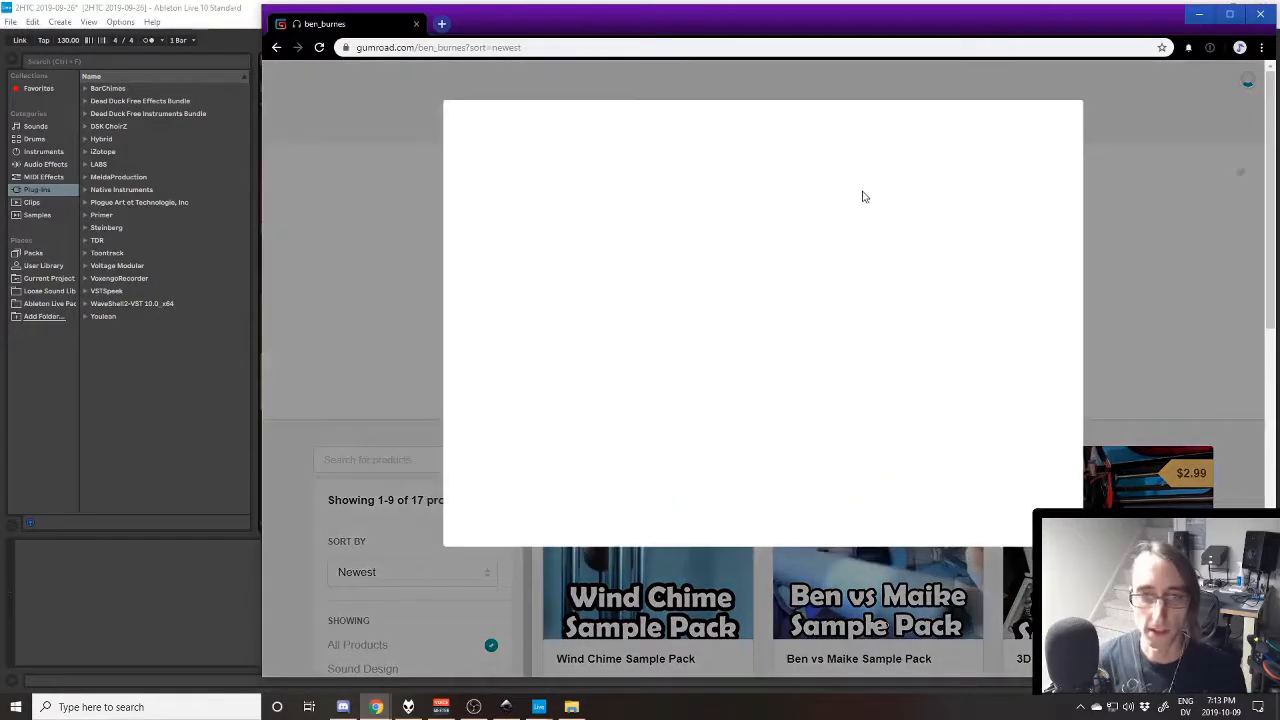
scroll(790, 320, "down", 2)
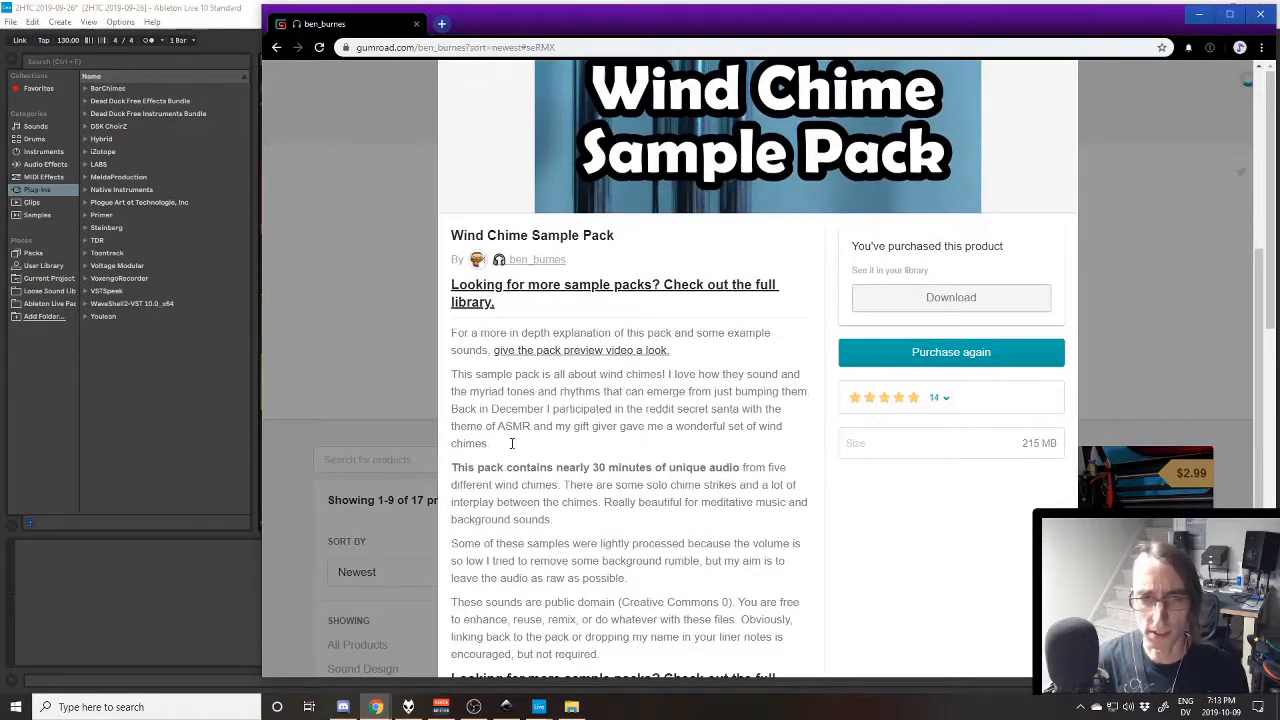
scroll(607, 362, "down", 2)
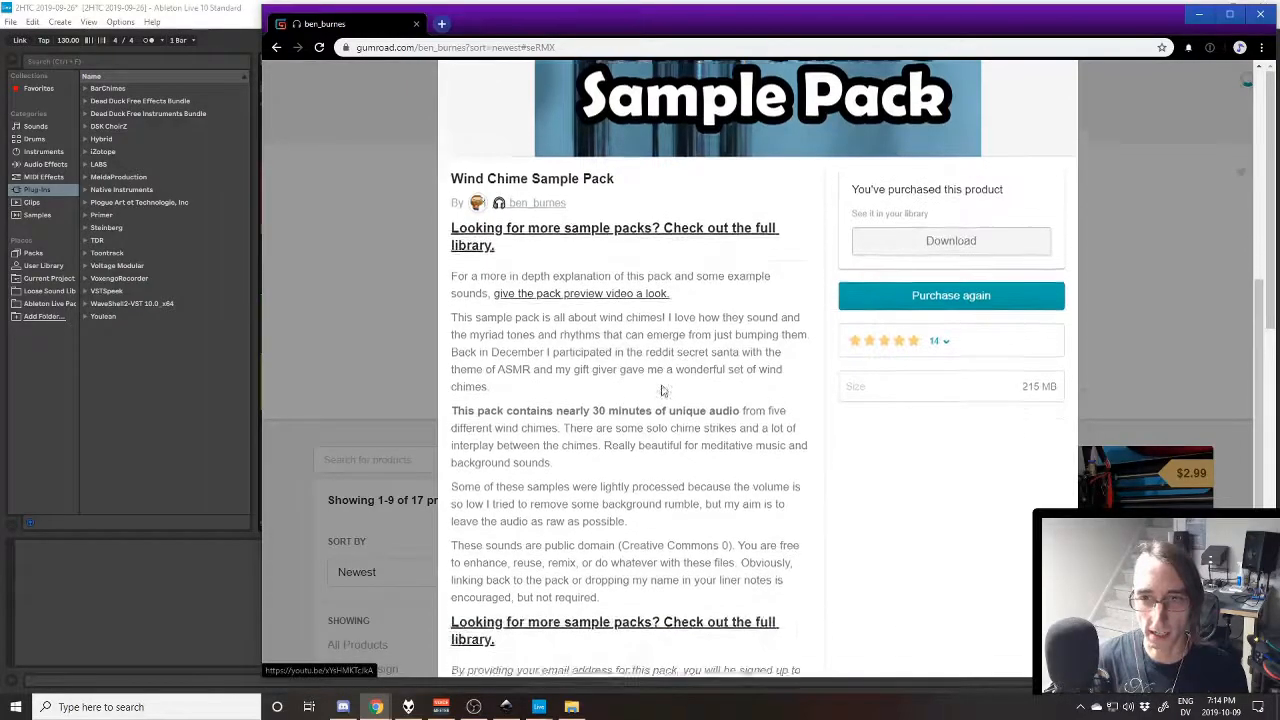
scroll(662, 385, "up", 6)
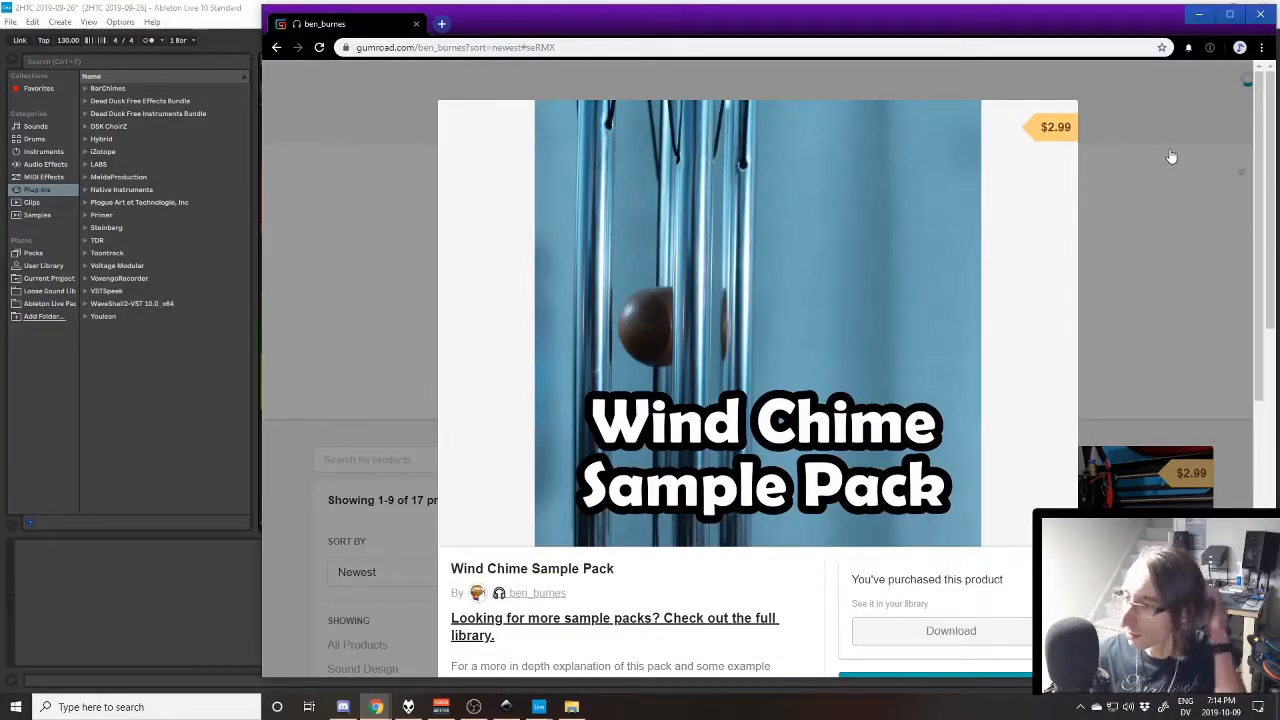
left_click(1166, 155)
key("alt+Tab")
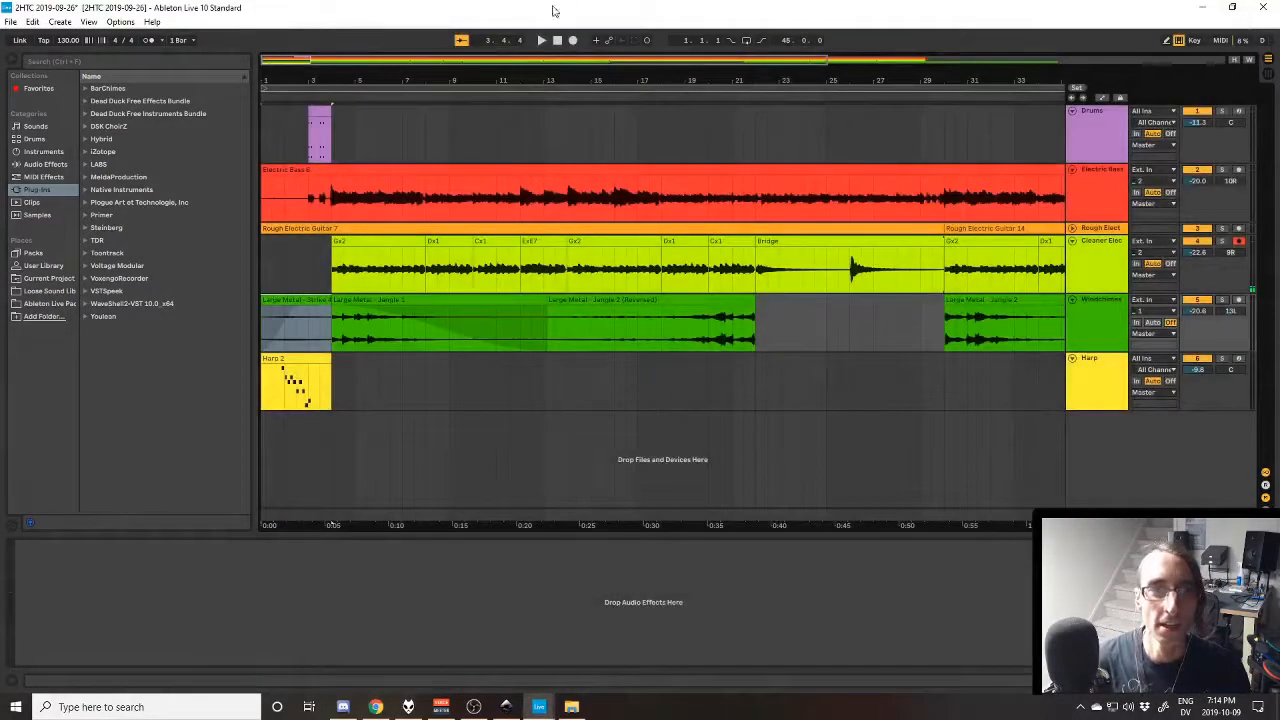
Select the Large Metal - Strike 4 clip and play it back with the Windchimes track soloed
left_click(306, 302)
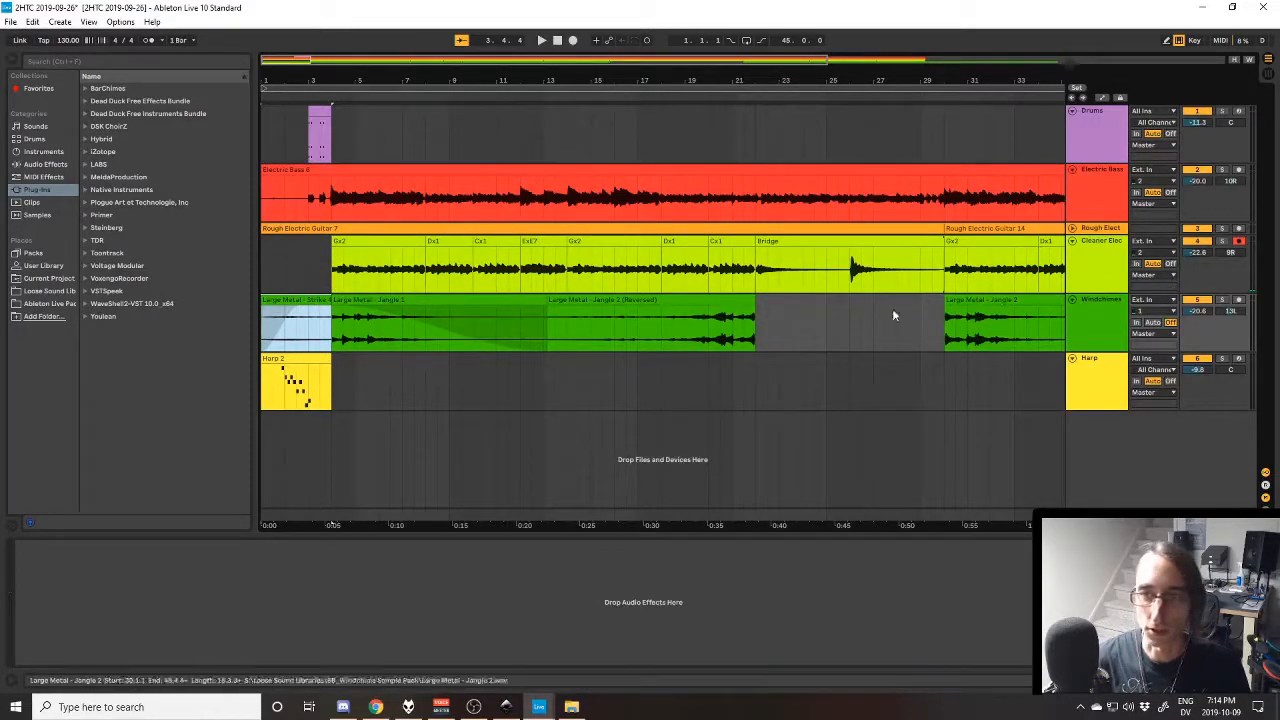
key("plus")
key("plus")
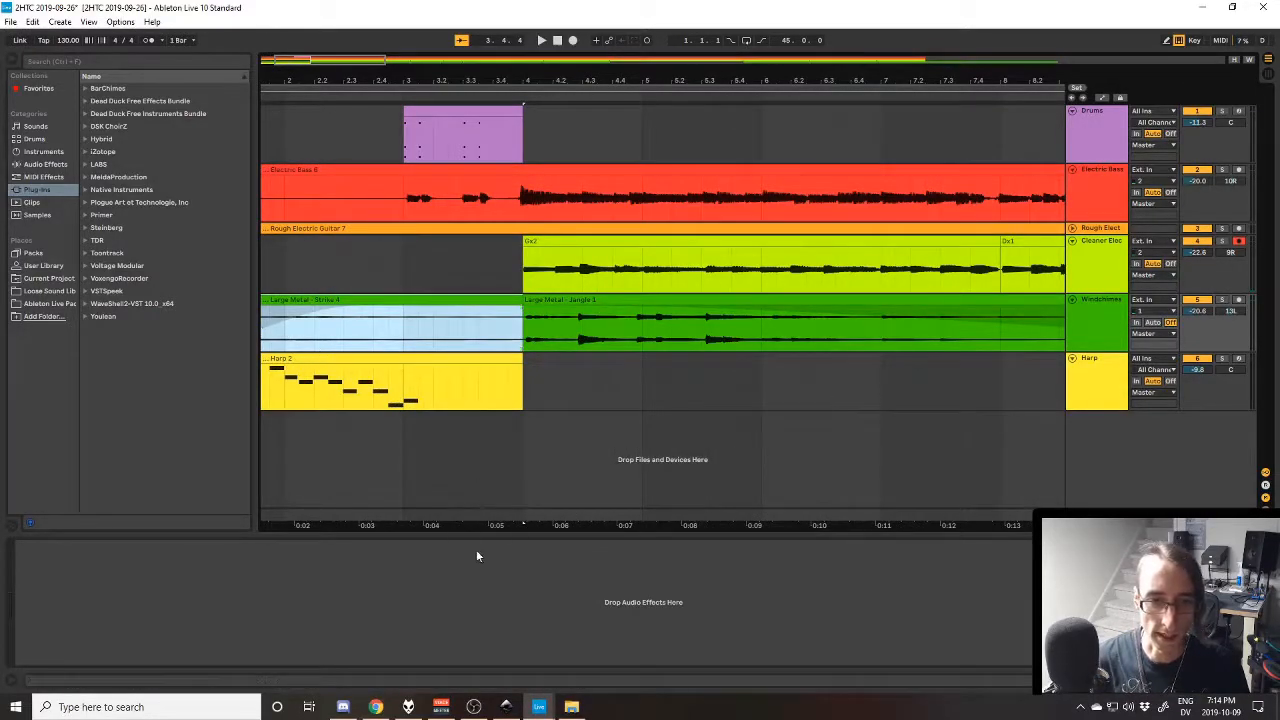
key("minus")
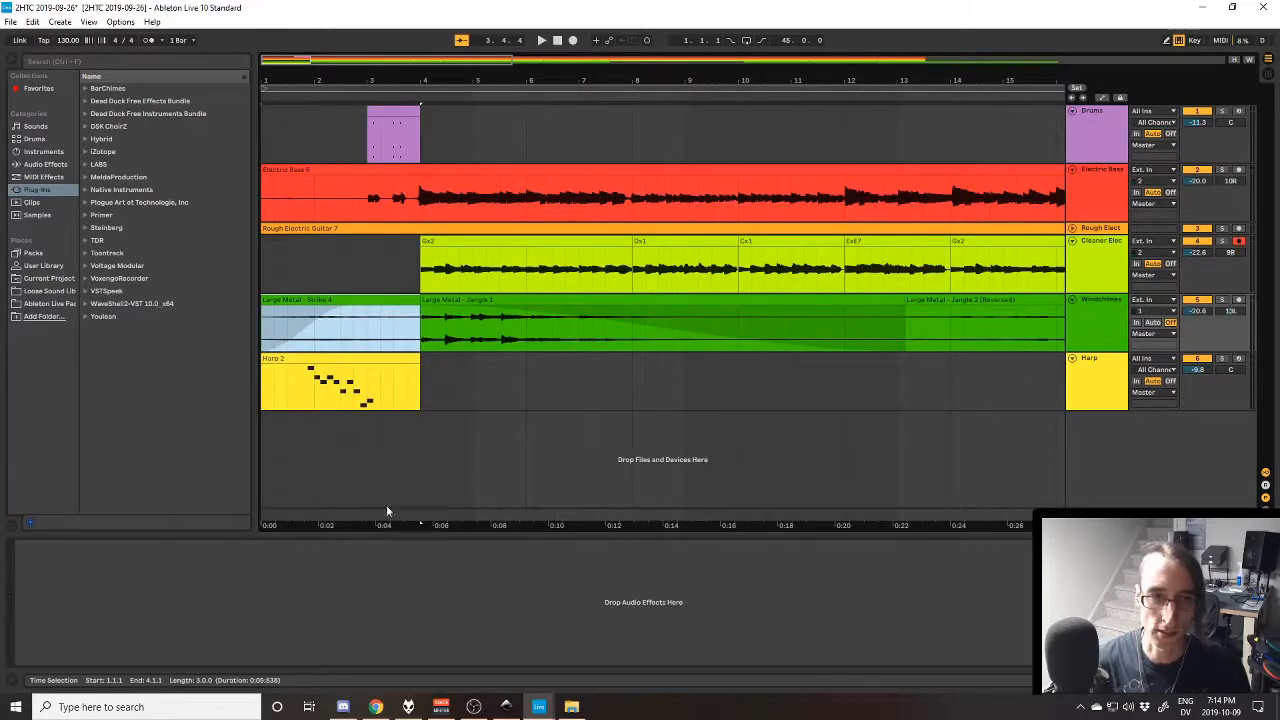
left_click(1222, 300)
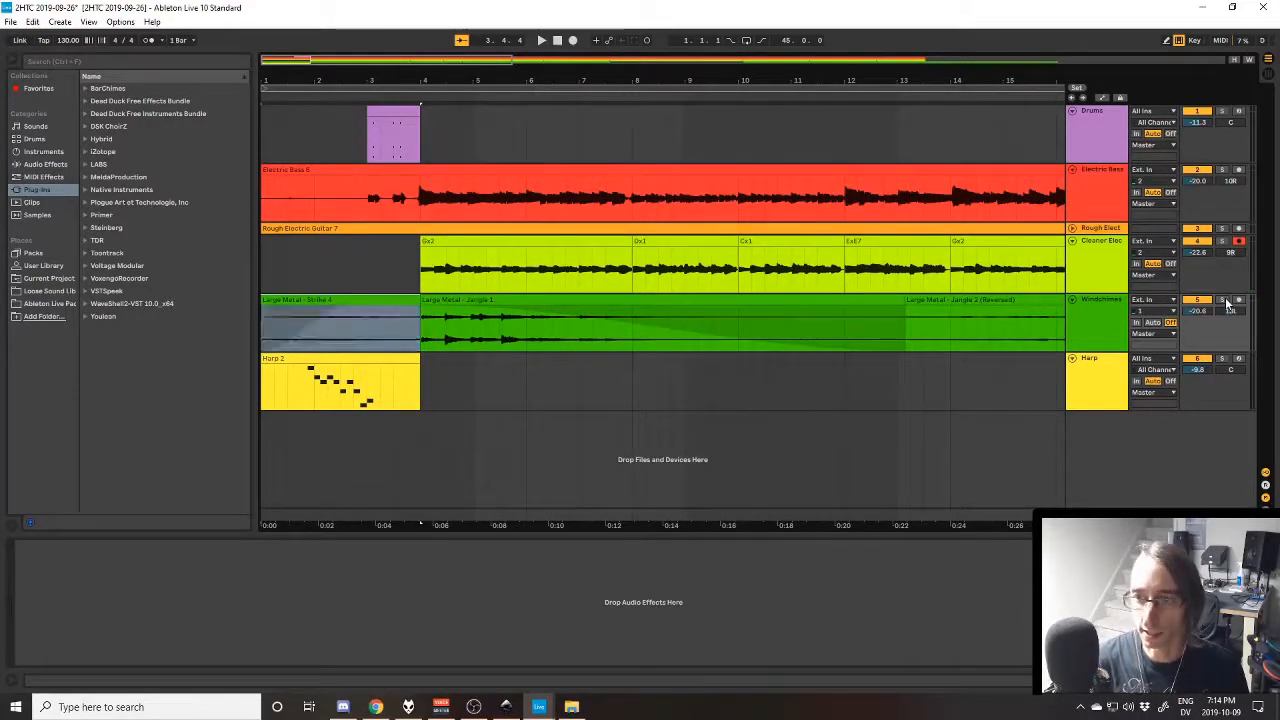
key("space")
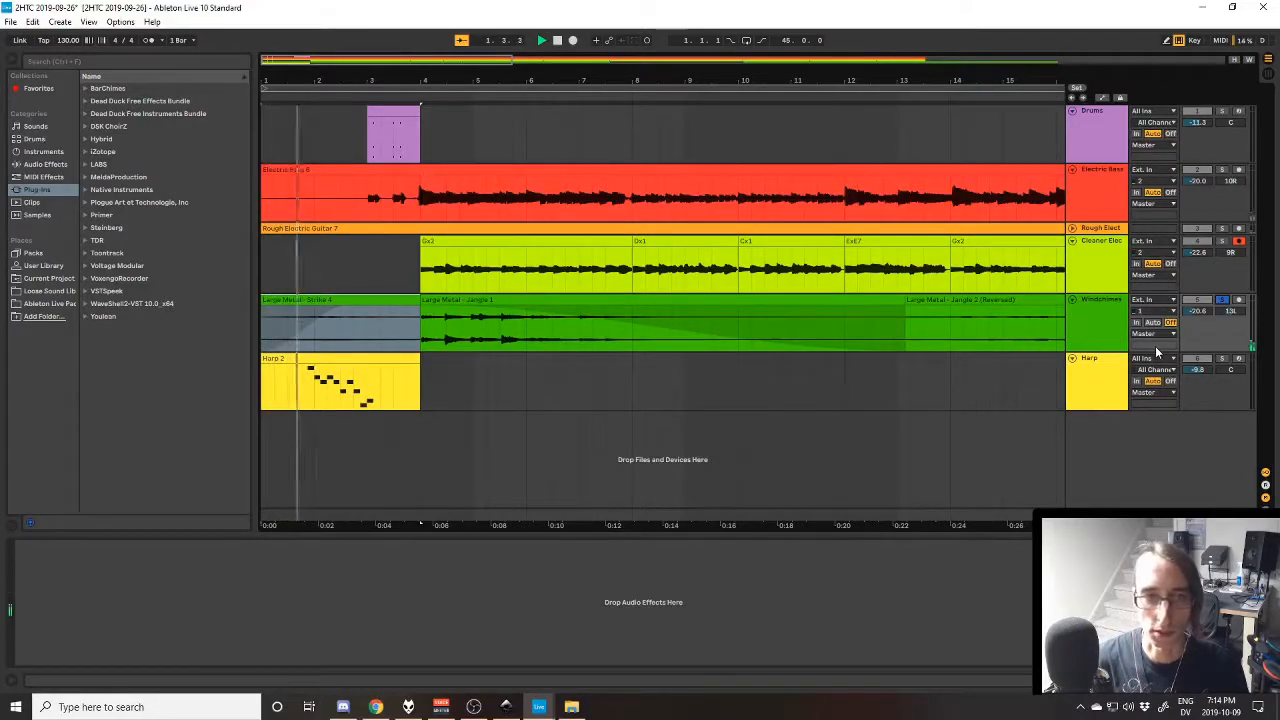
key("space")
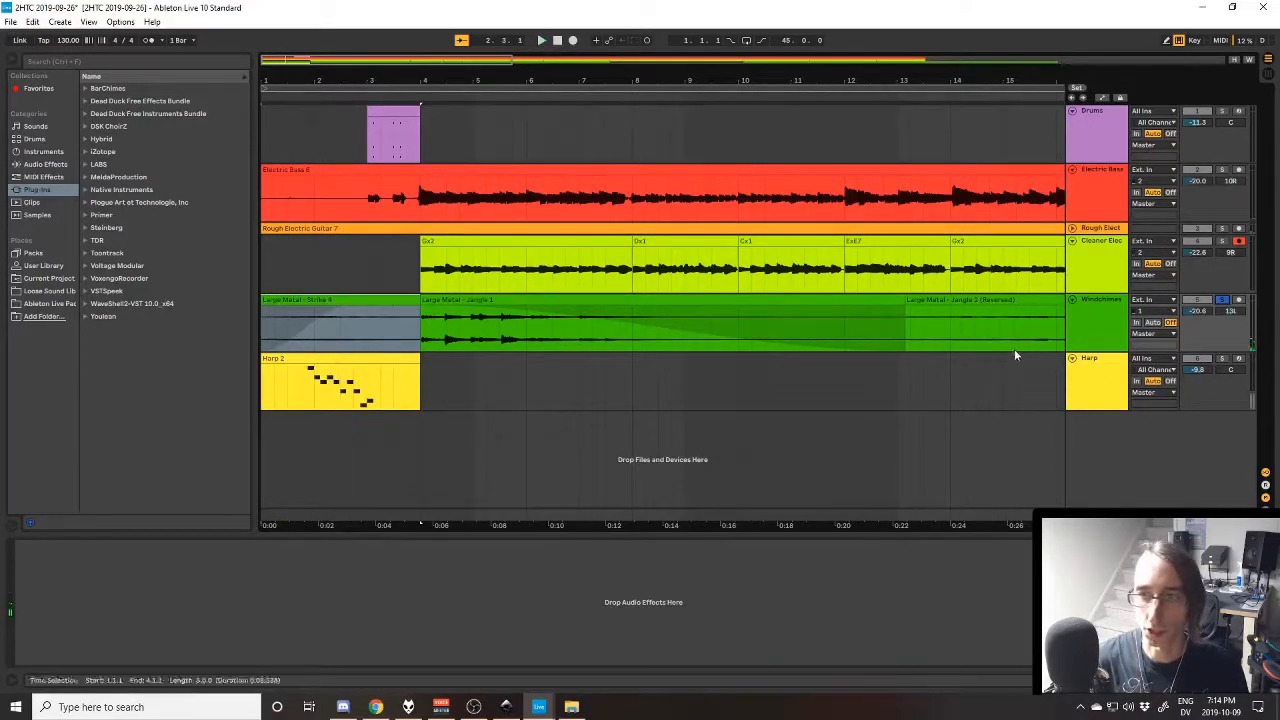
Solo the Harp track for a listen, clear the solo and play the intro with all tracks
left_click(1224, 359)
key("space")
left_click(1224, 359)
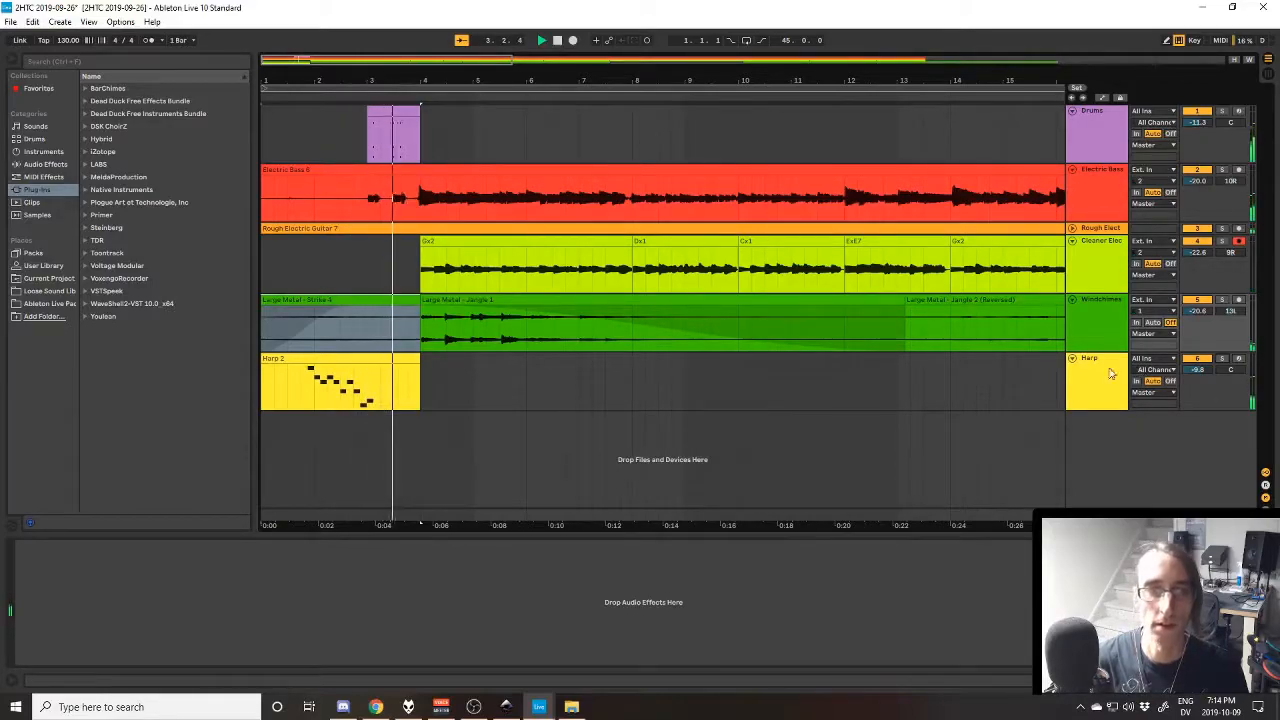
left_click(451, 283)
key("space")
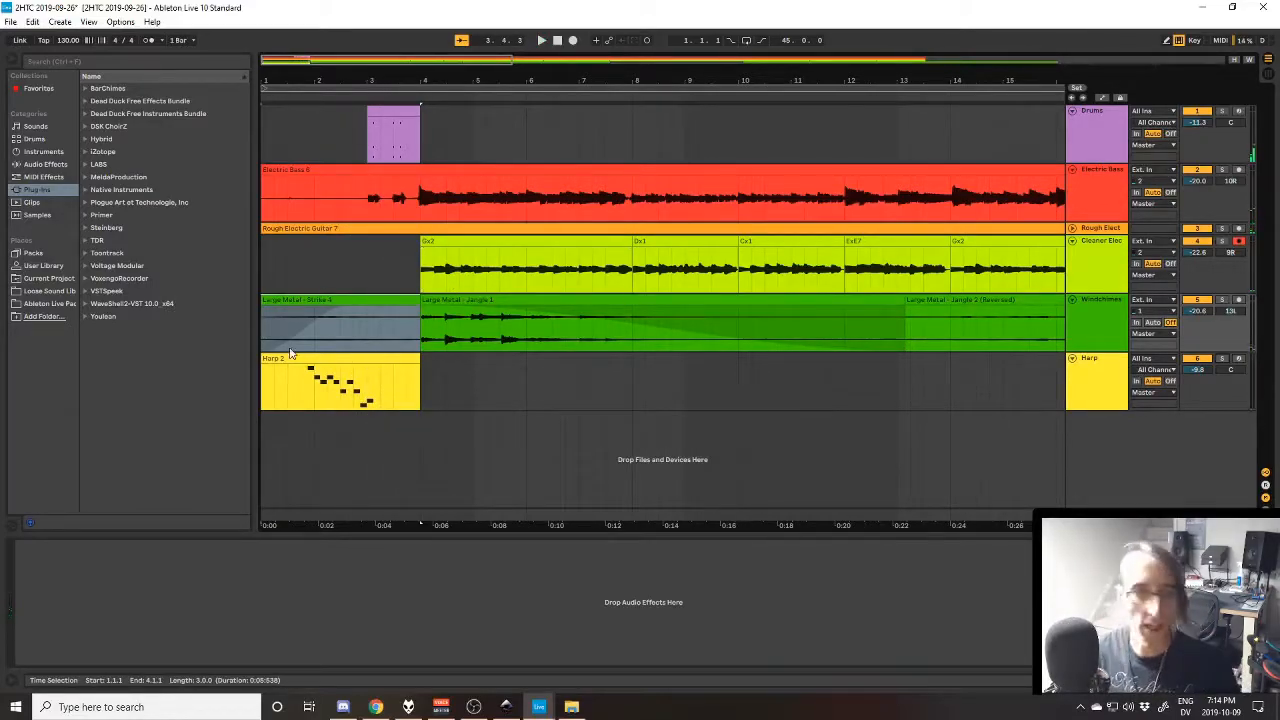
Compare the Harp 2 and Large Metal - Strike 4 clips and replay the intro from the wind chime clip
left_click(330, 375)
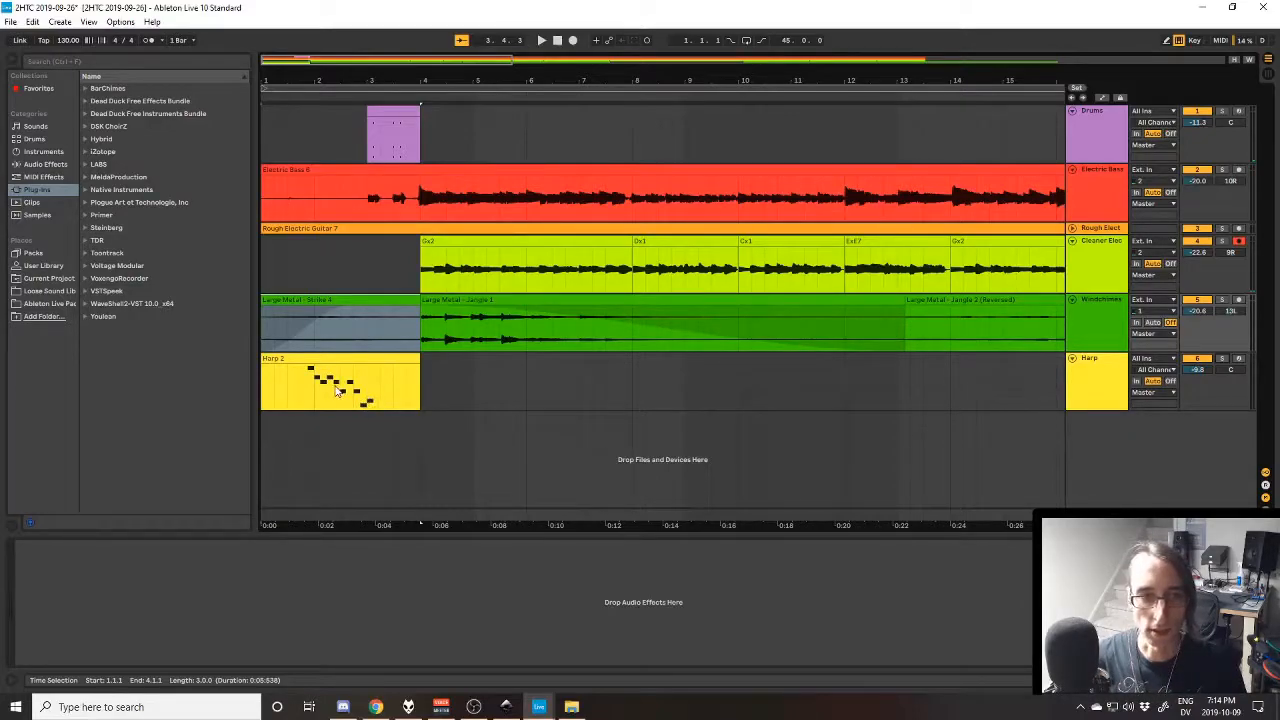
left_click(295, 362)
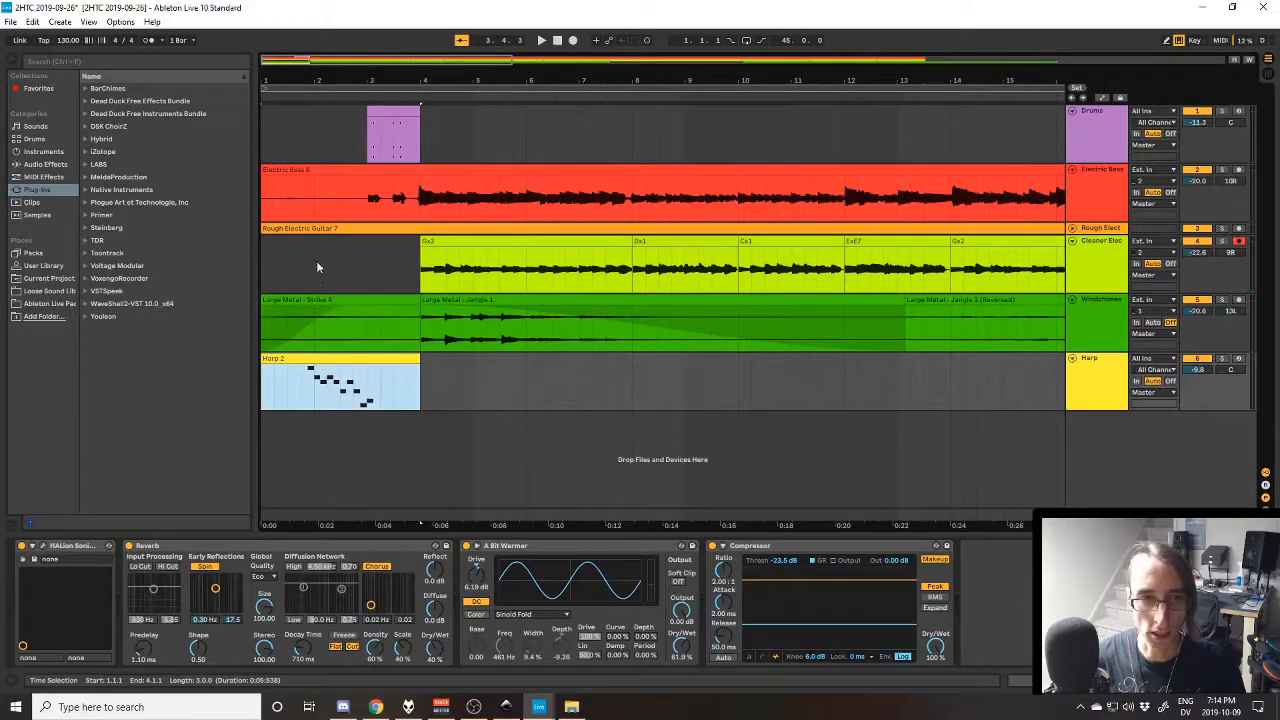
left_click(321, 296)
key("space")
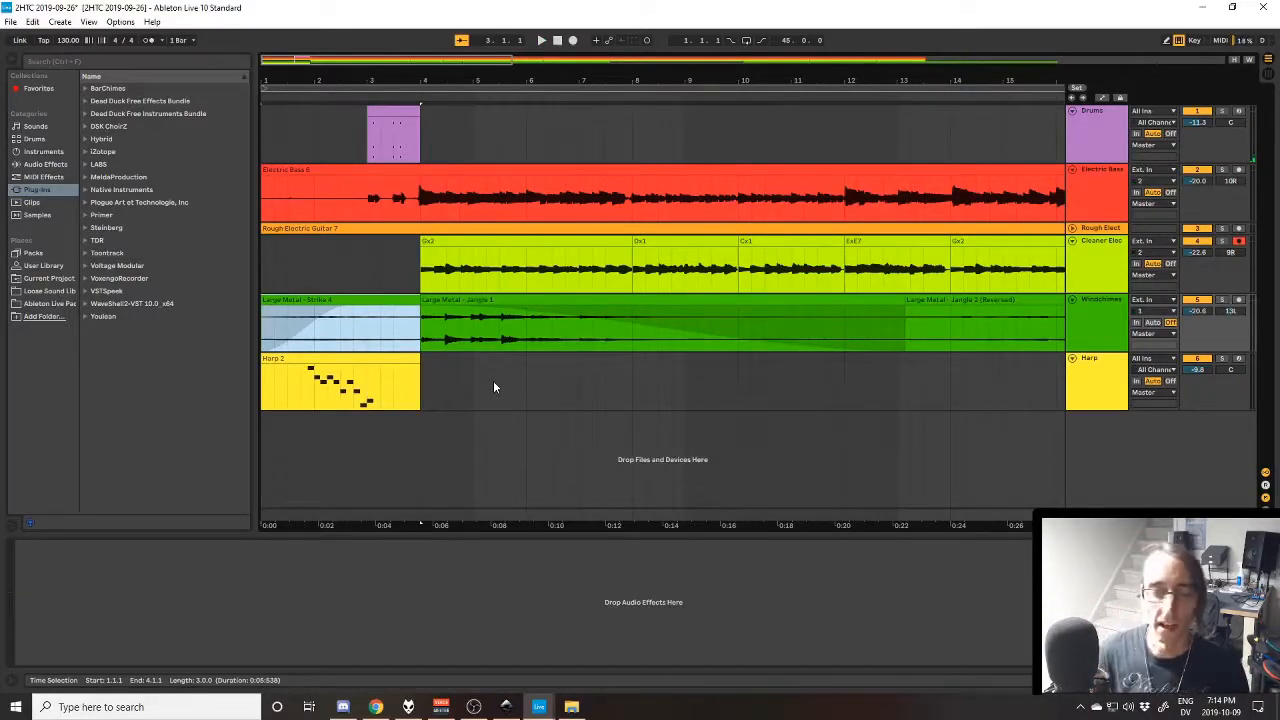
Open the Harp 2 clip in the note editor and select its final C4 note at bar 3
left_click(311, 357)
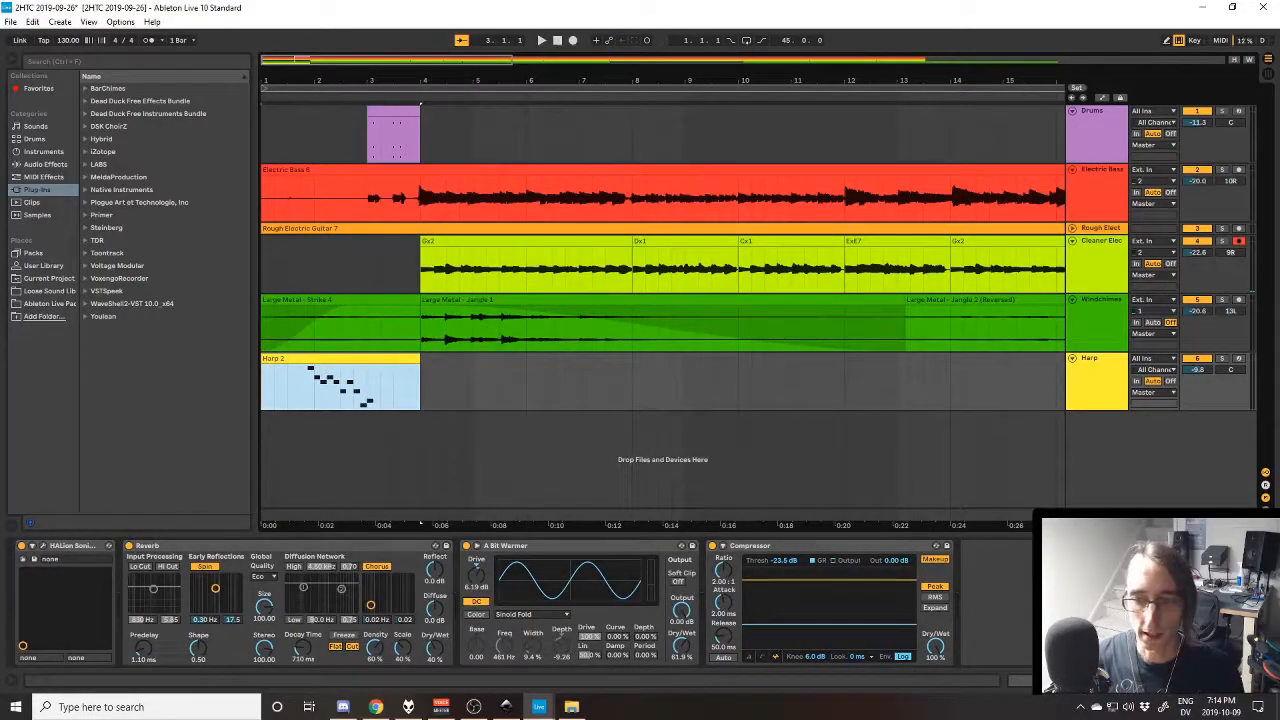
key("shift+Tab")
left_click(930, 526)
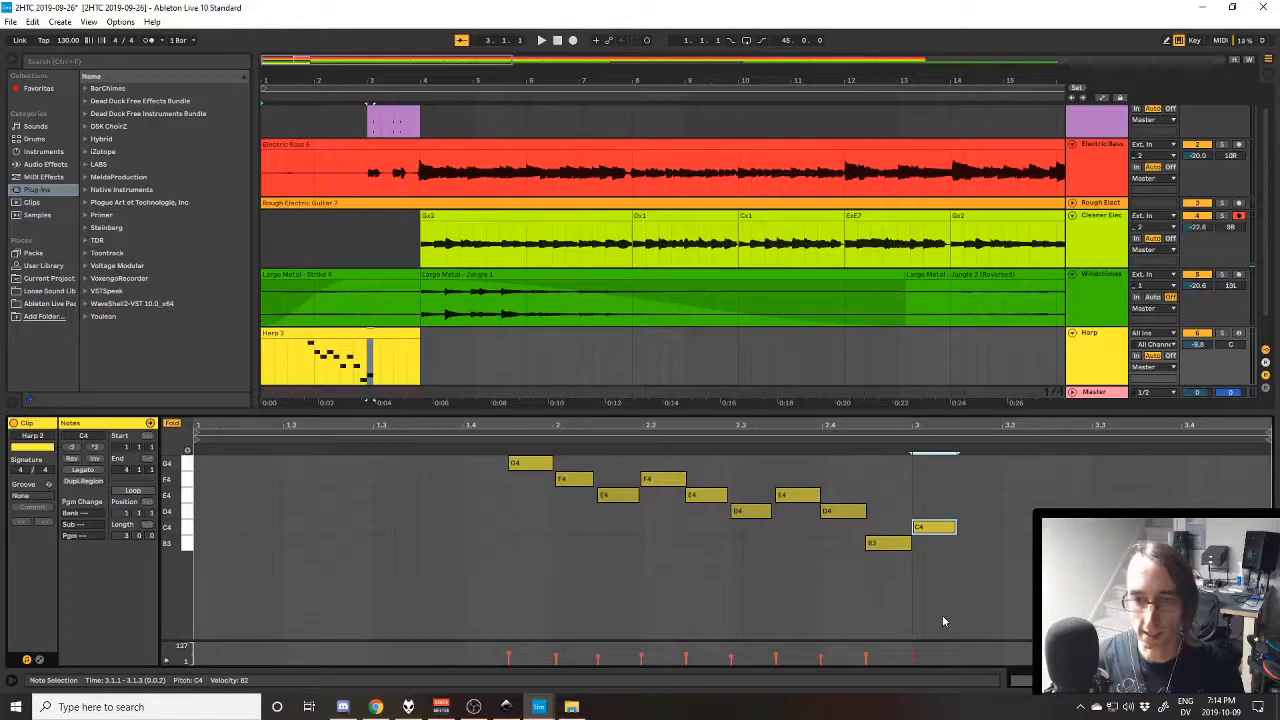
left_click(370, 241)
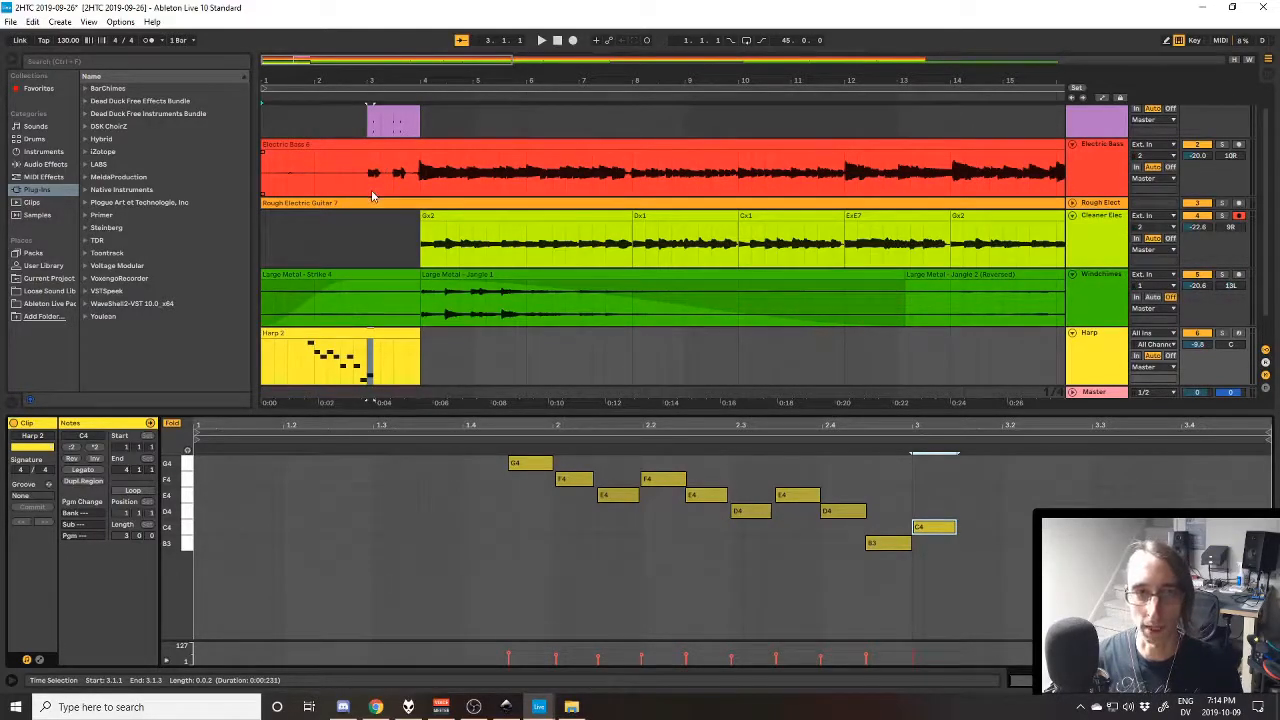
Select the descending harp notes from G4 to B3, leaving out the final C4
scroll(406, 260, "down", 1)
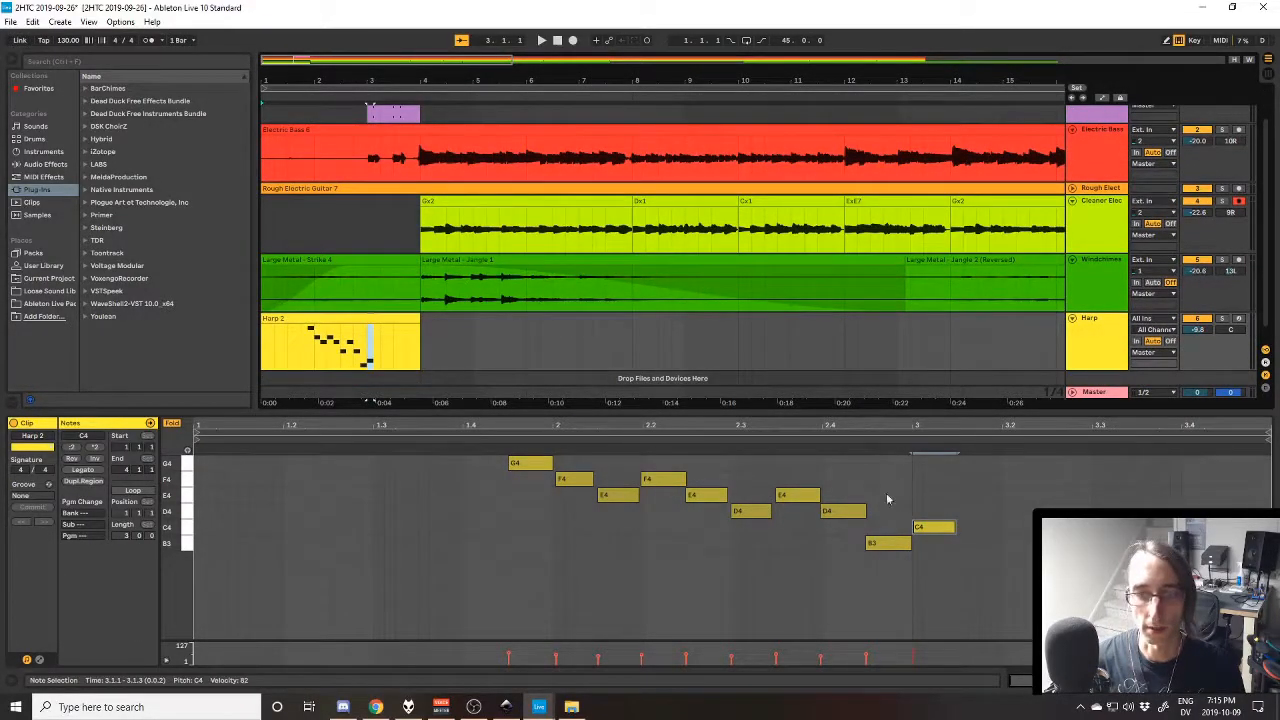
left_click_drag(885, 574, 560, 446)
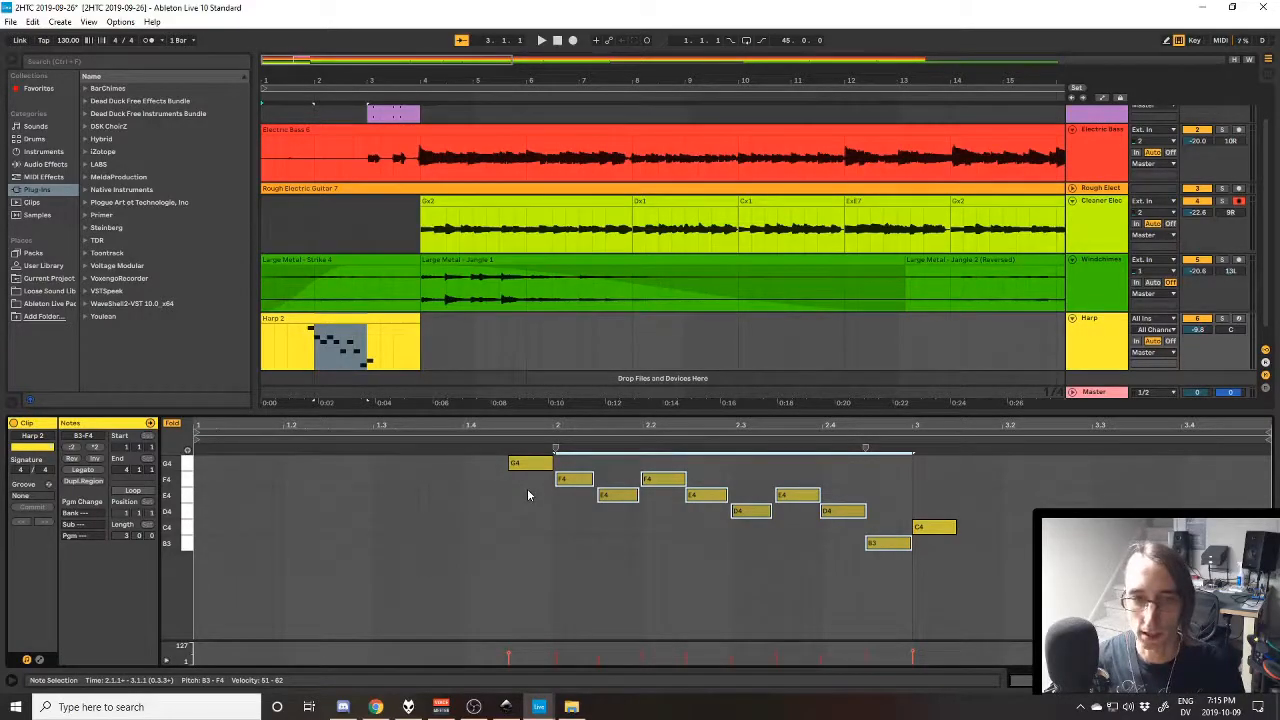
left_click_drag(855, 556, 510, 455)
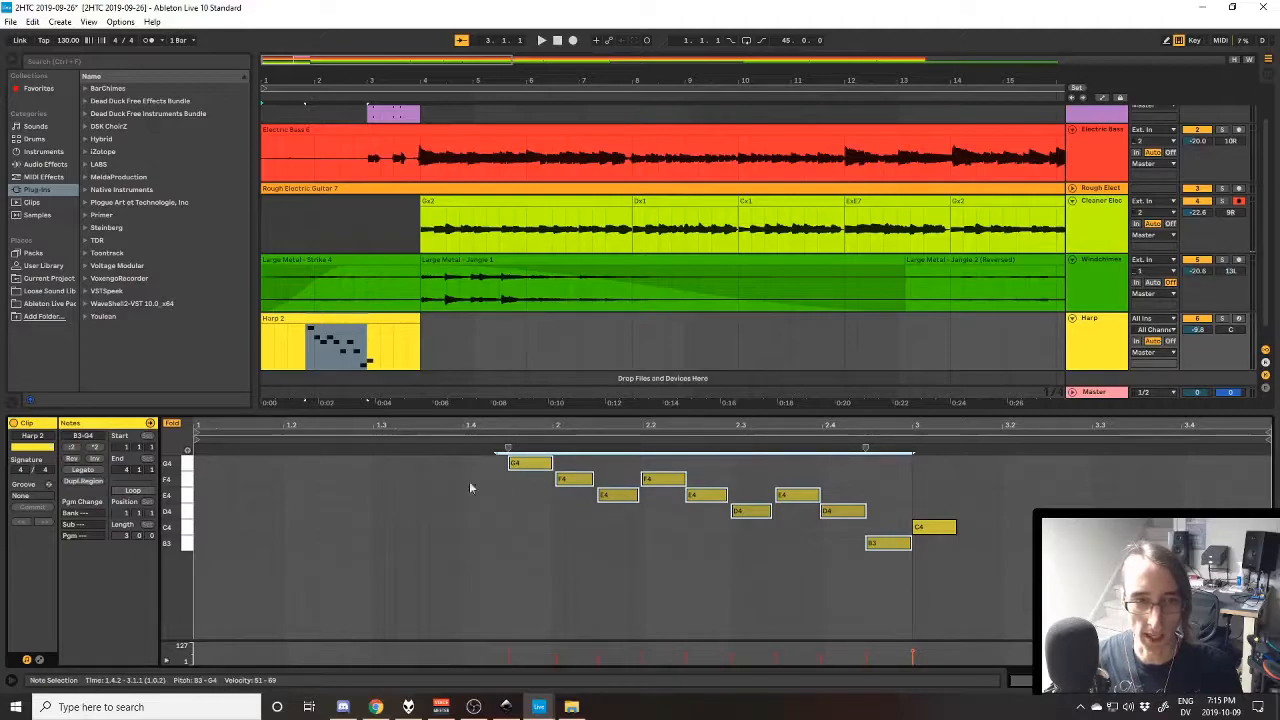
Select the Harp 2 clip and play the intro from its start twice
left_click(327, 320)
key("space")
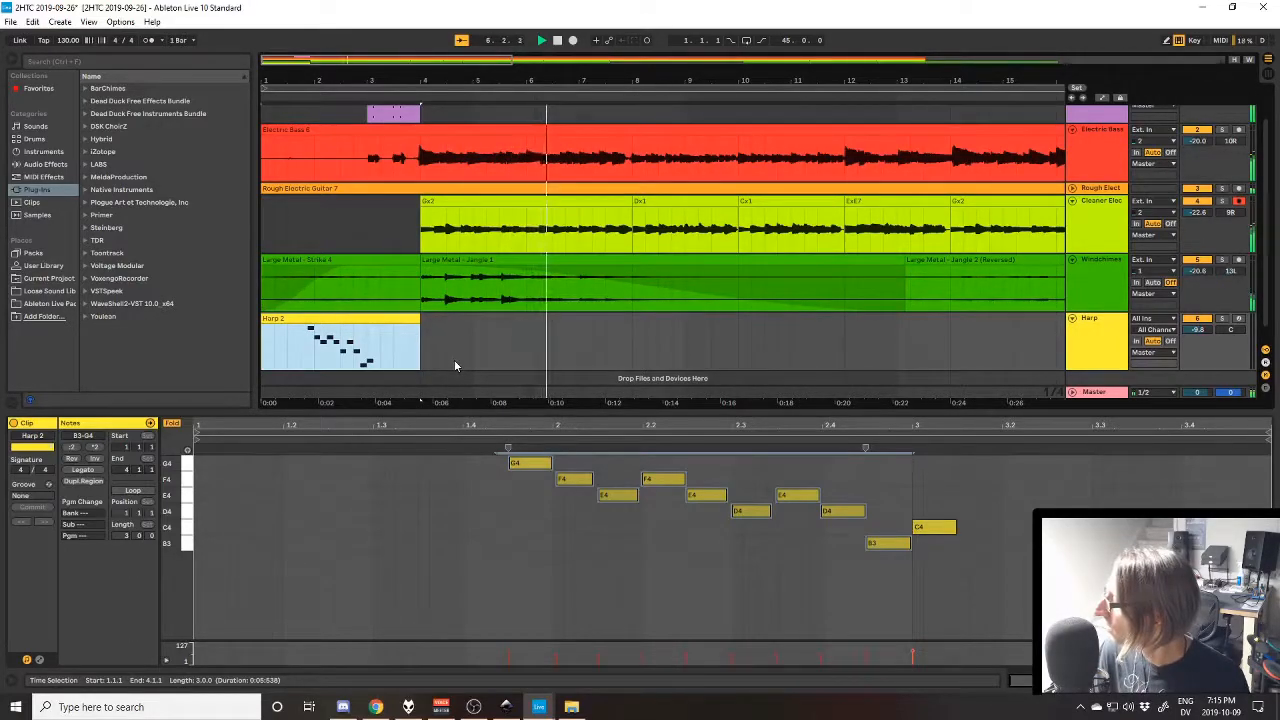
key("space")
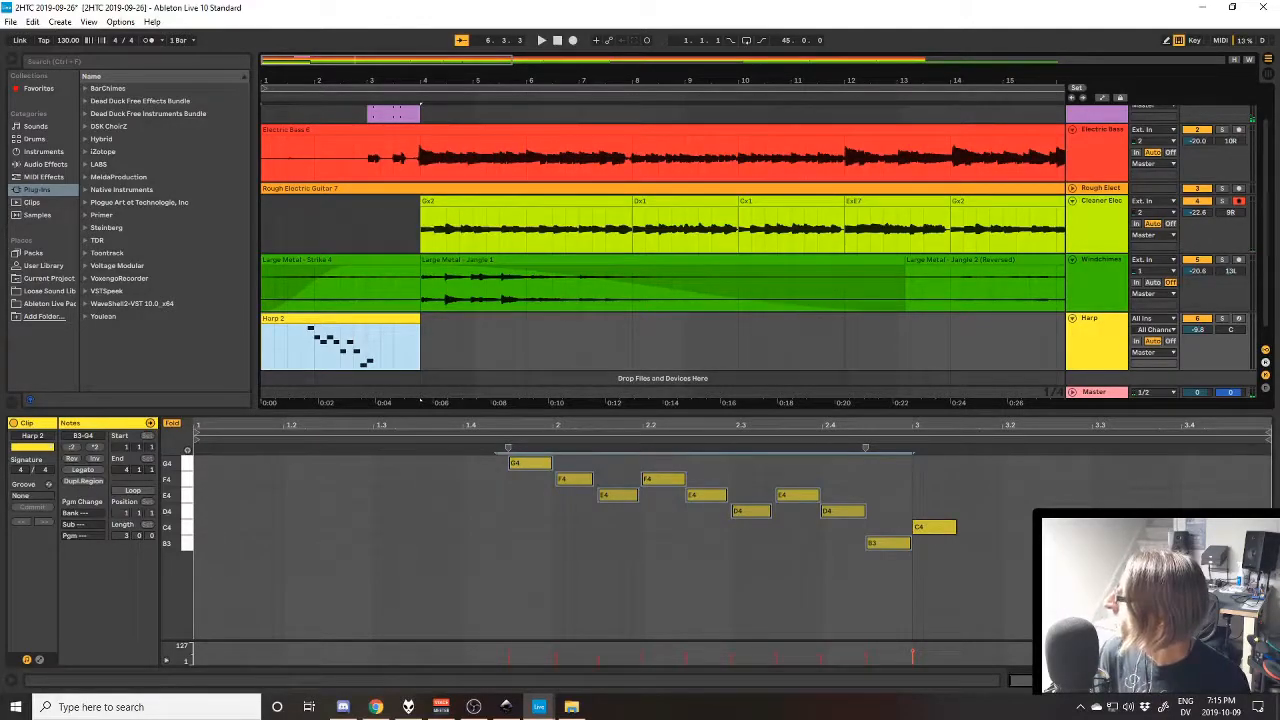
key("space")
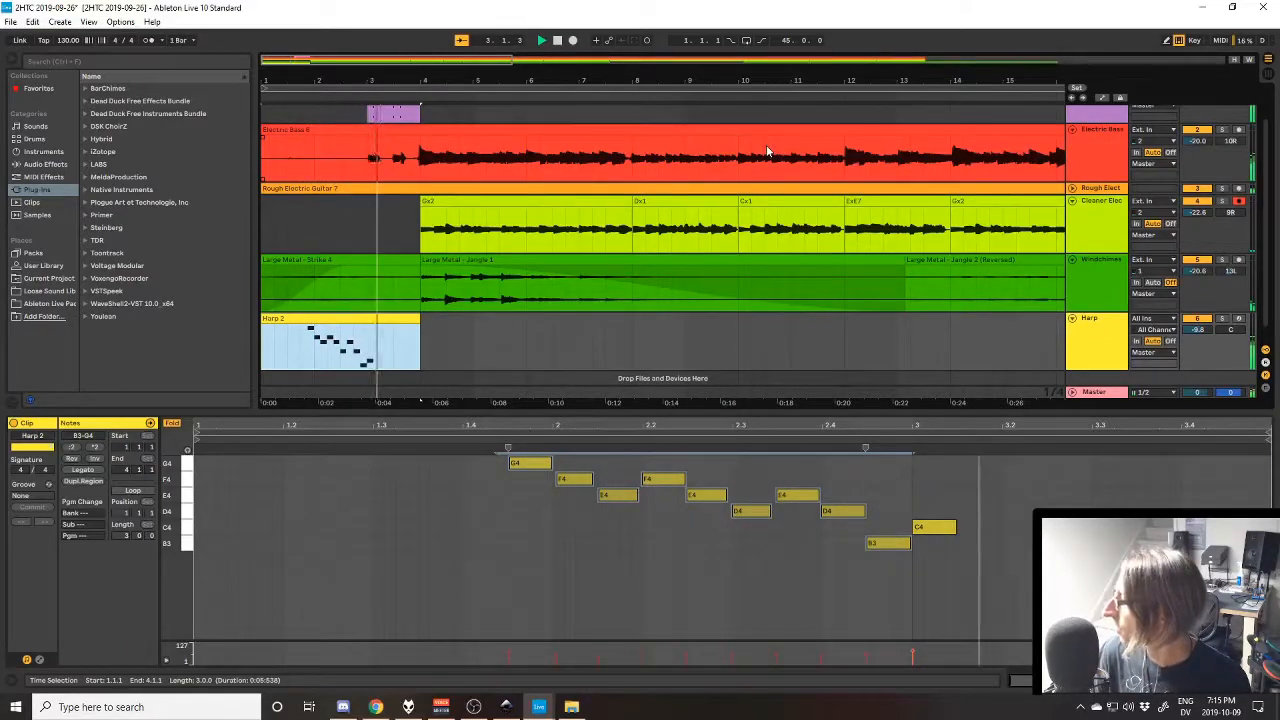
key("space")
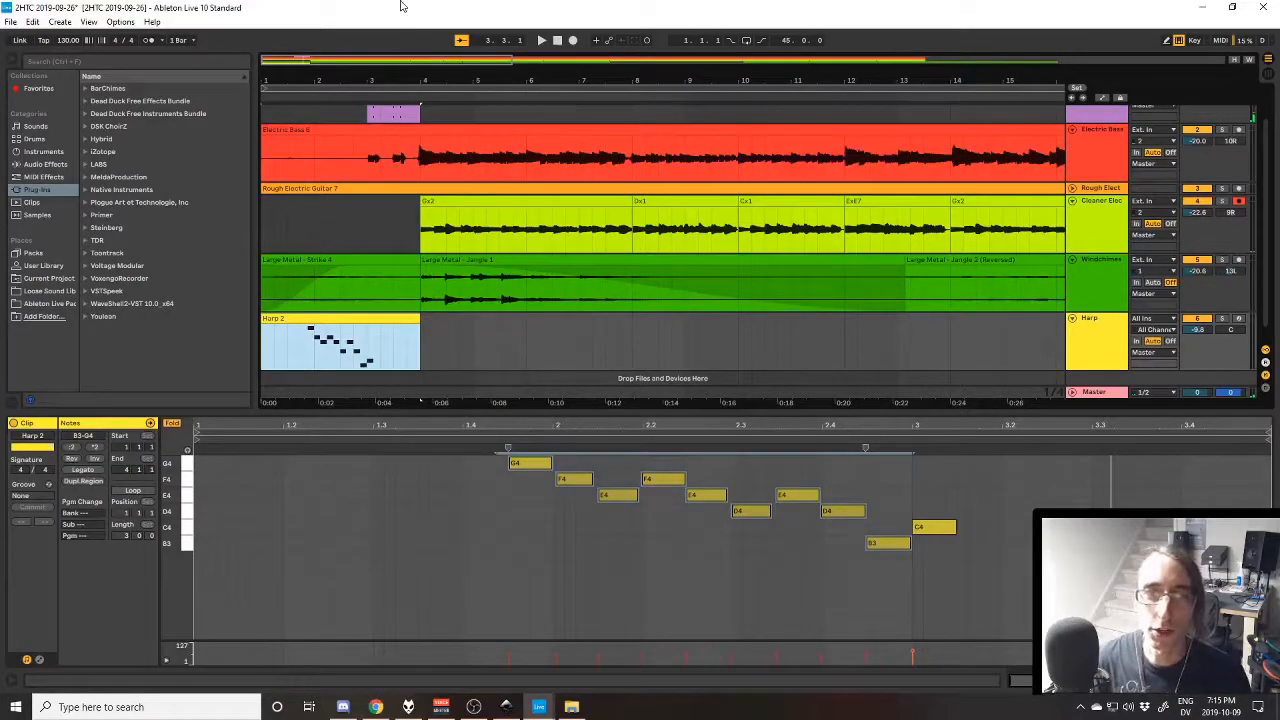
Show the Harp track's device chain and replay the intro from the Harp 2 clip
scroll(663, 240, "down", 1)
scroll(420, 401, "up", 1)
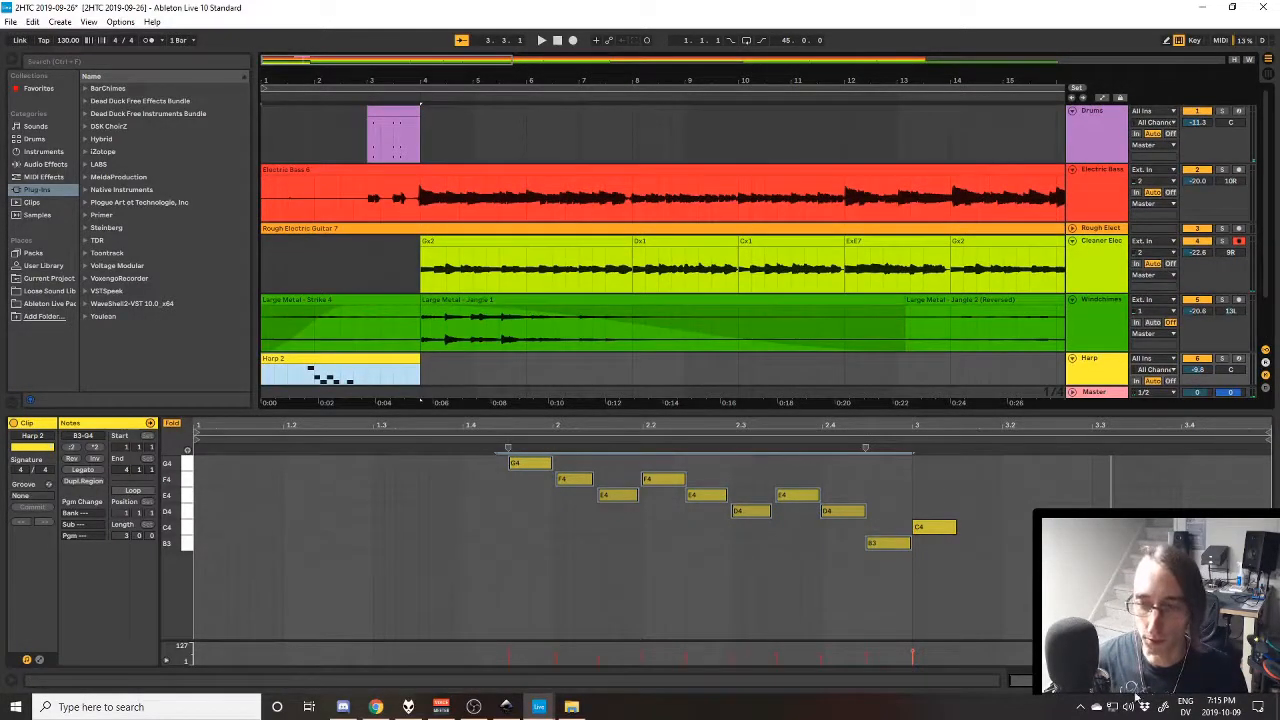
key("shift+Tab")
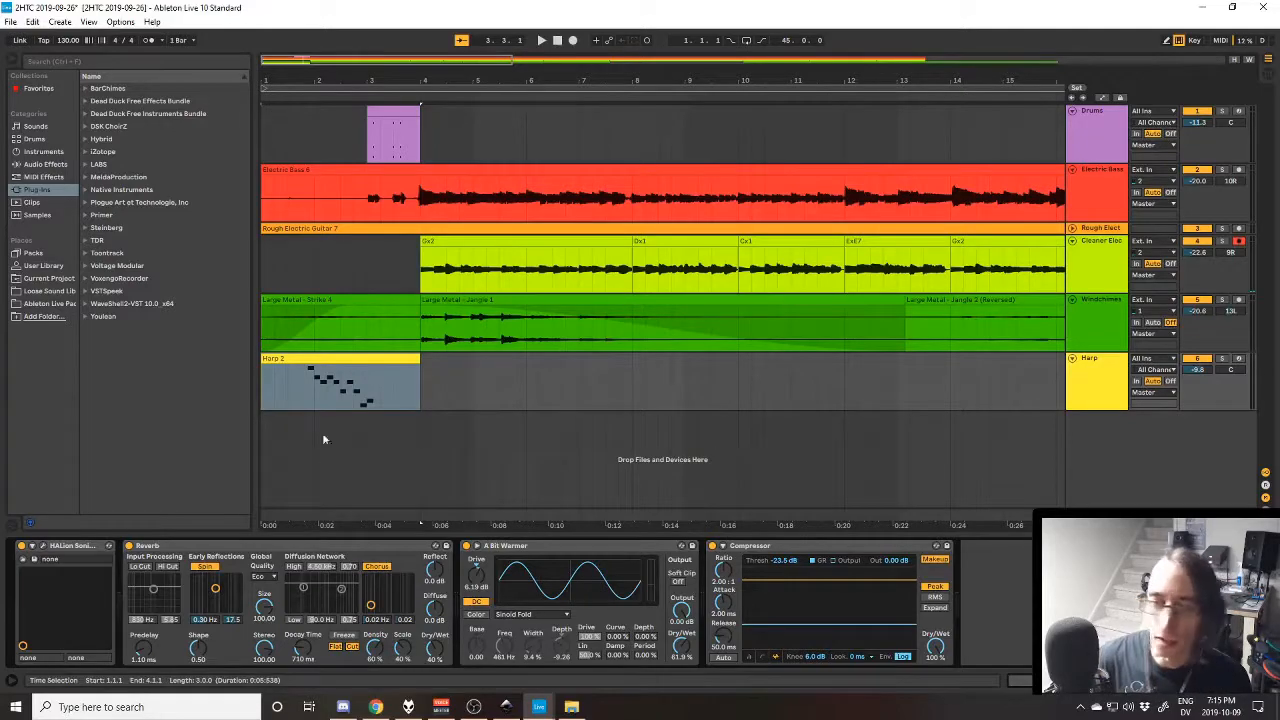
left_click(325, 372)
key("space")
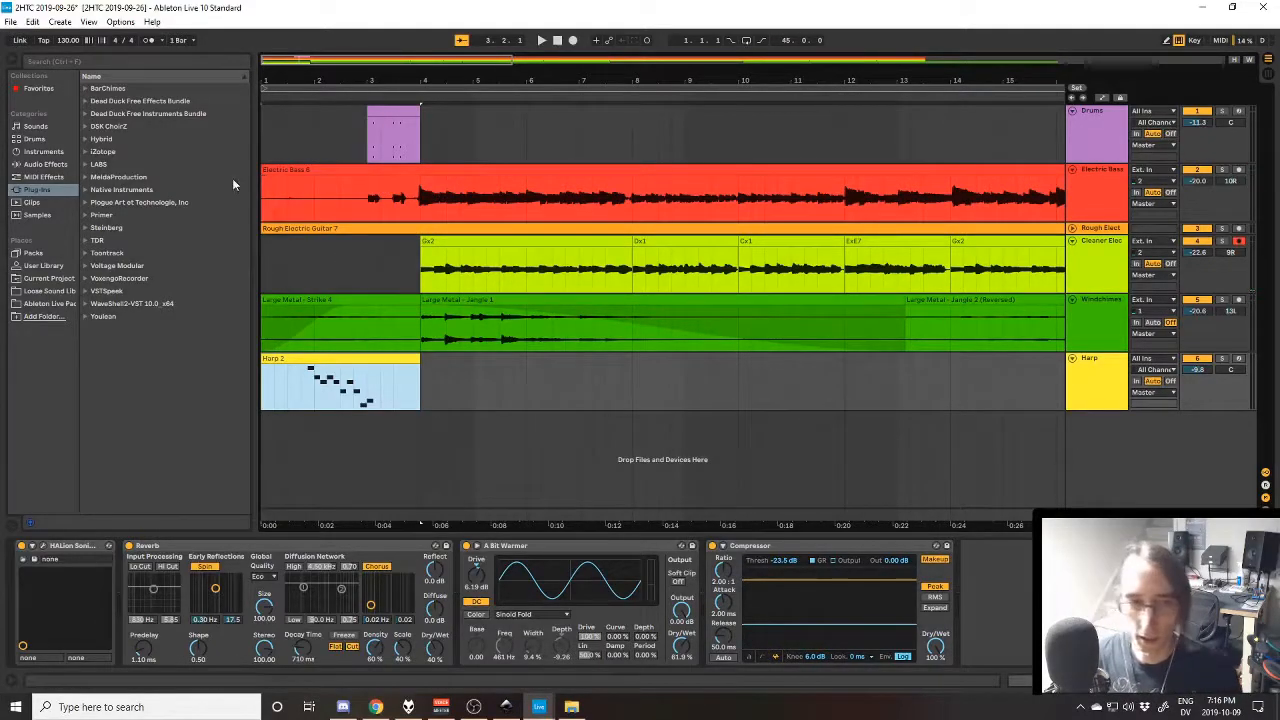
Mark out bar 3 from the Drums clip down to the Harp track and play the song from bar 3
left_click(336, 318)
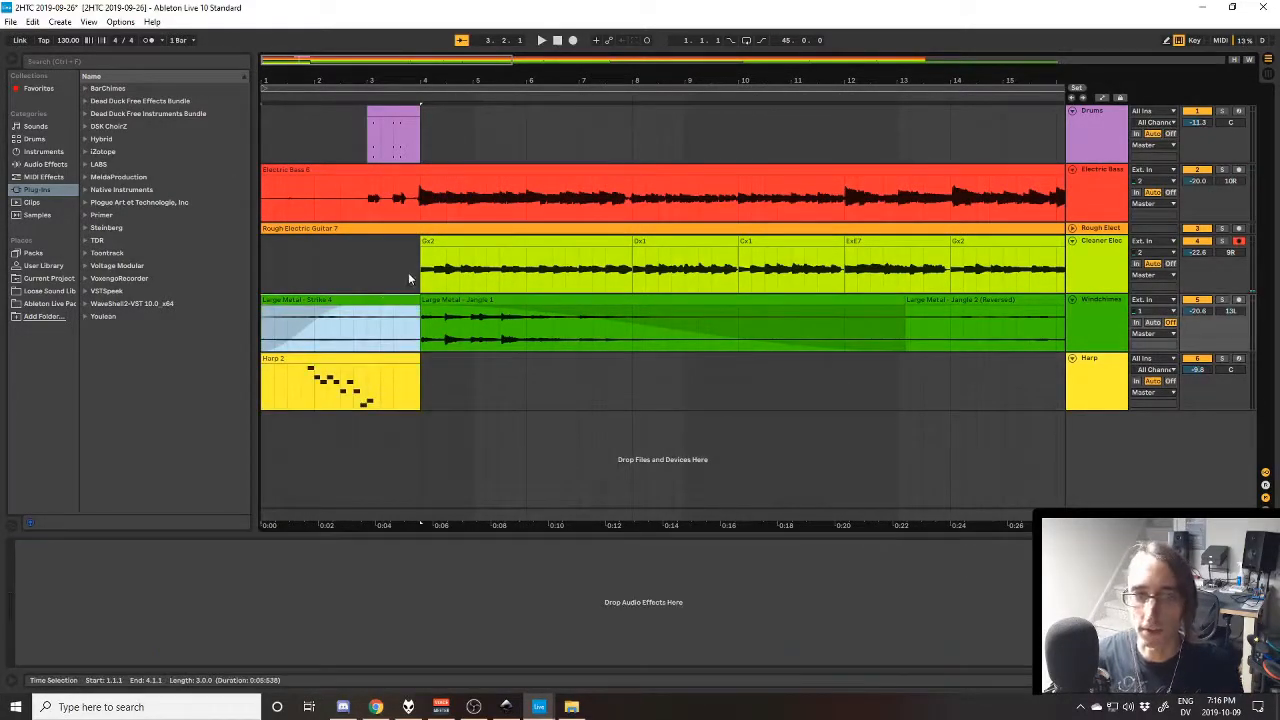
left_click(368, 130)
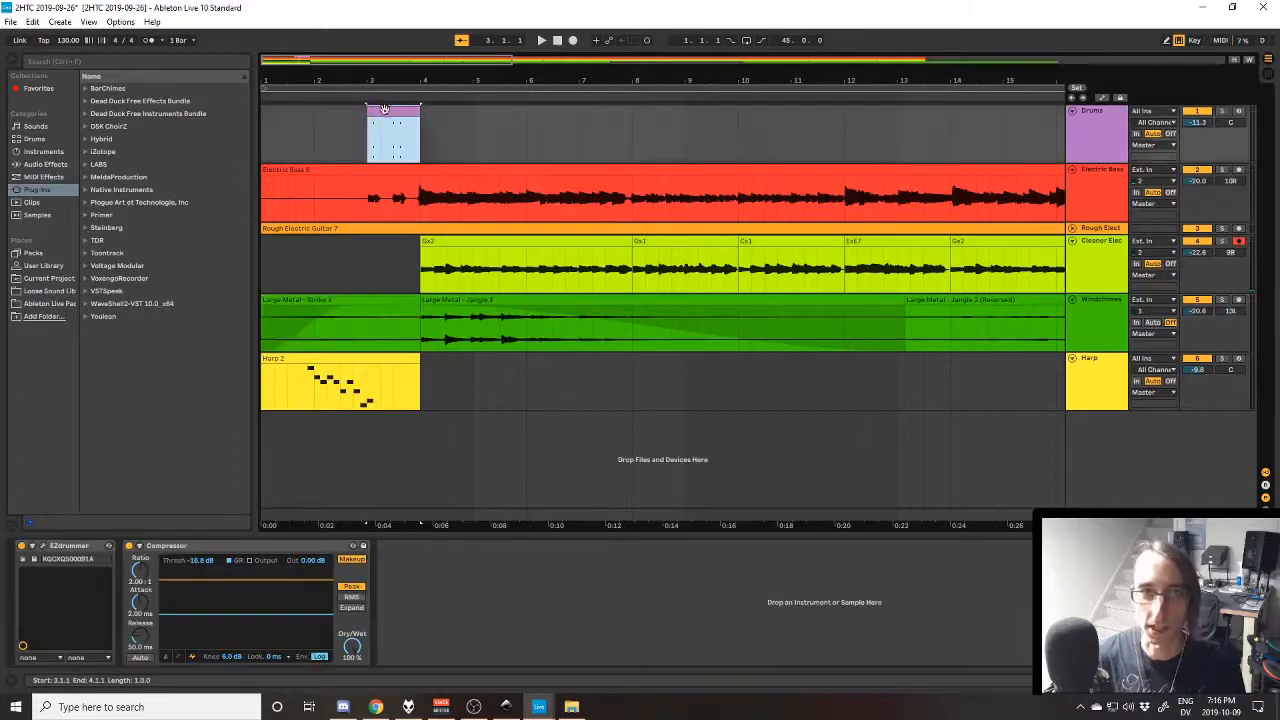
left_click(1070, 128)
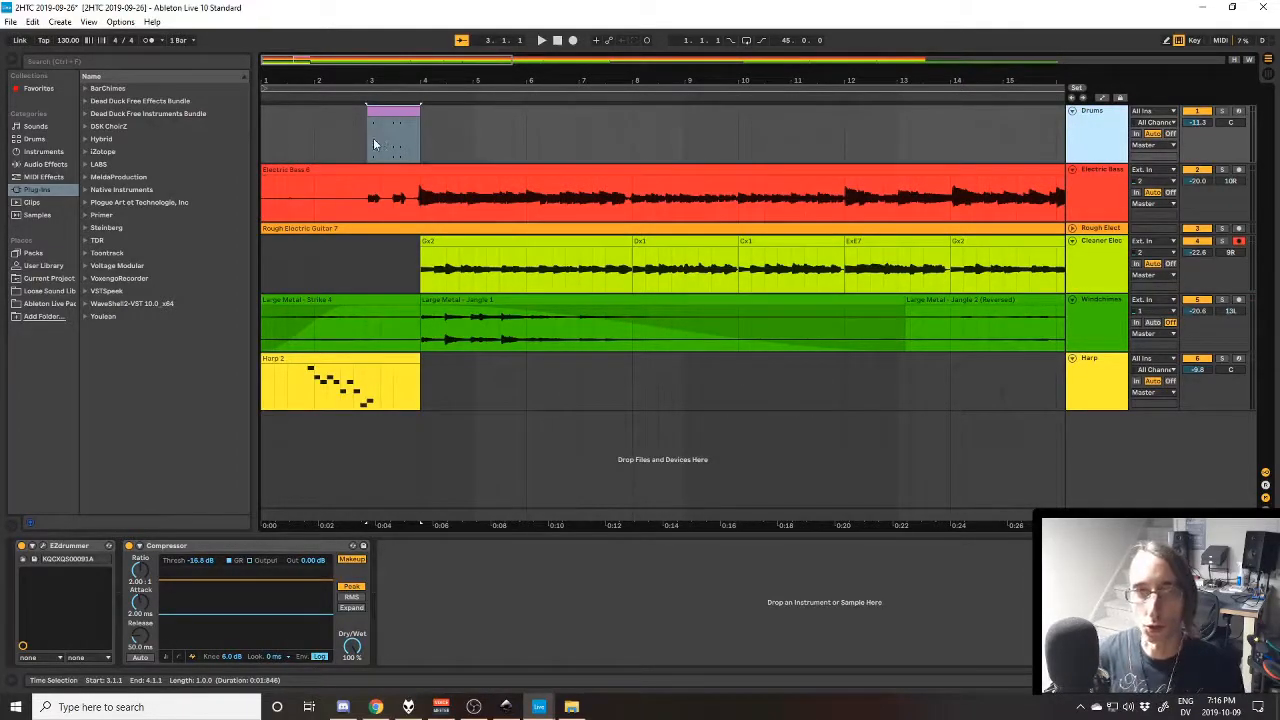
left_click_drag(369, 140, 410, 380)
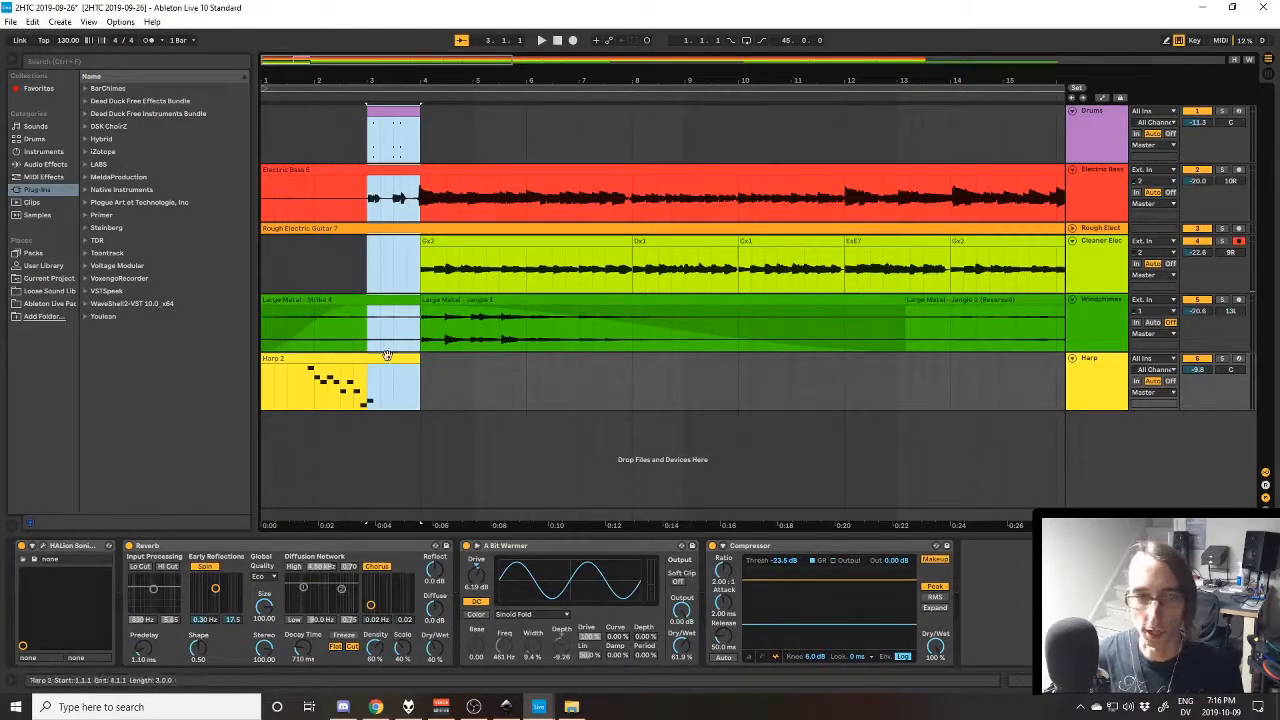
left_click(368, 402)
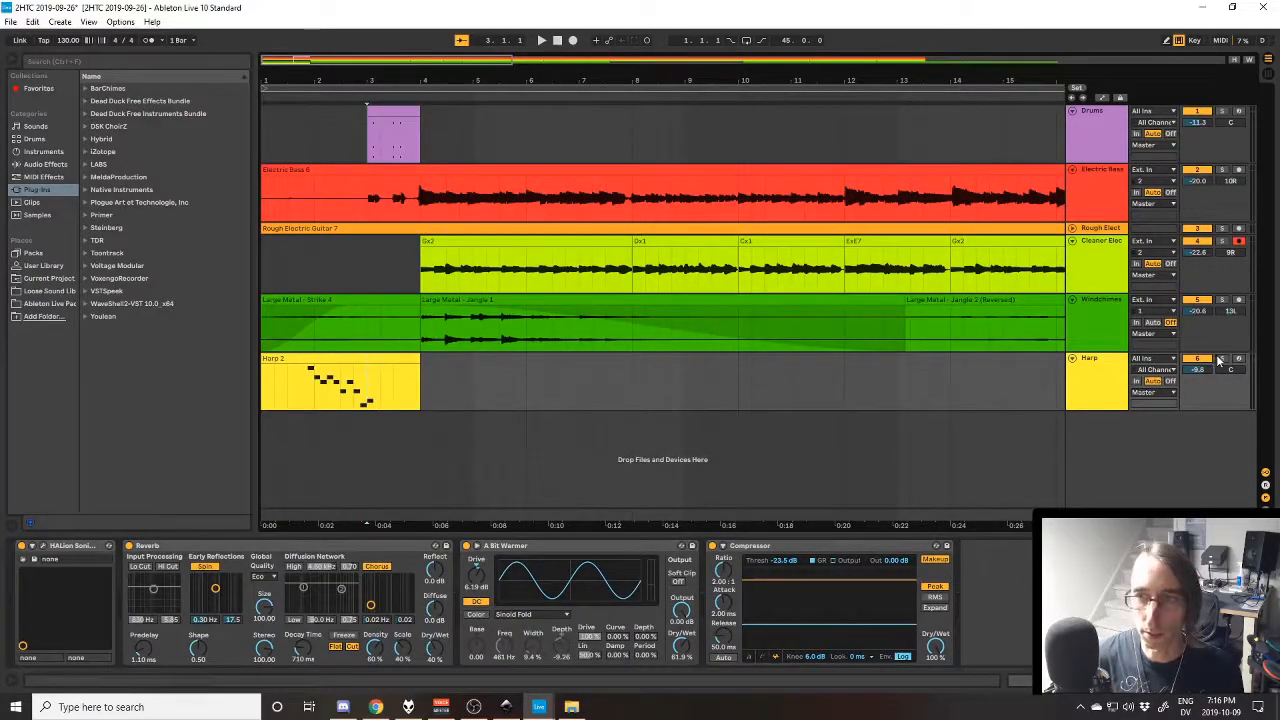
key("space")
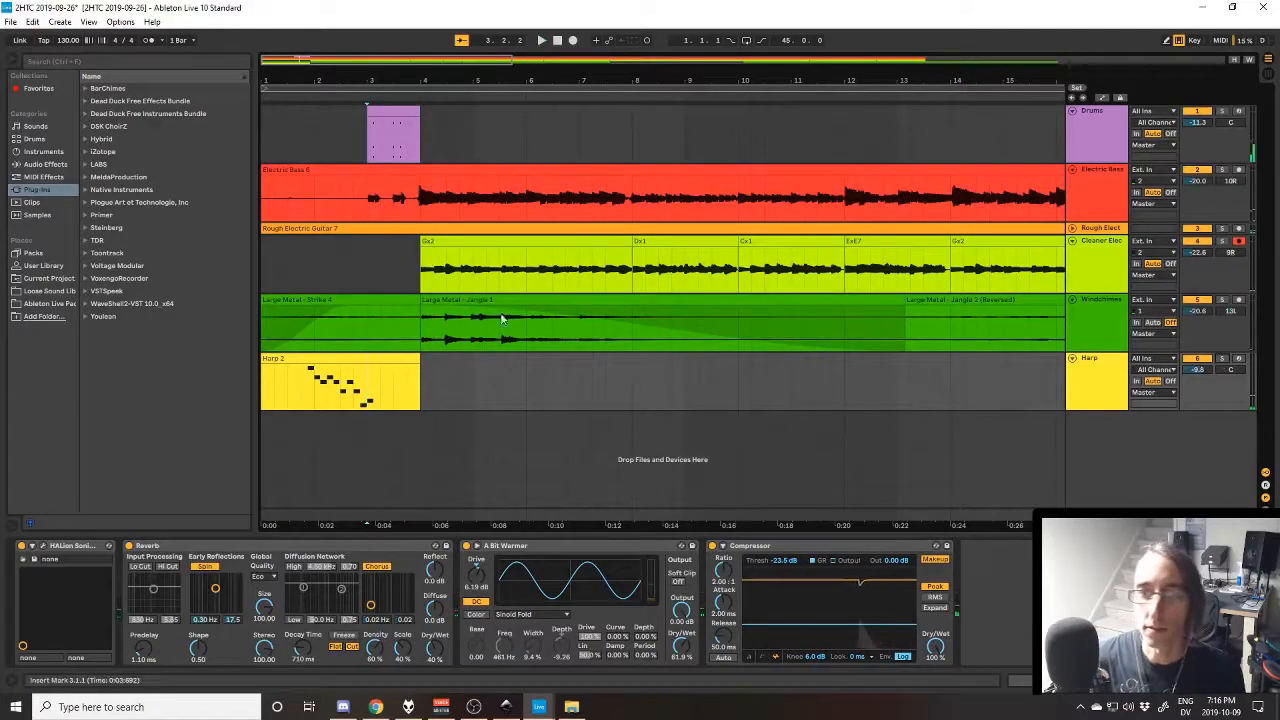
Open the EZdrummer plug-in on the Drums track and examine the beginning of its song timeline
left_click(386, 113)
left_click(390, 152)
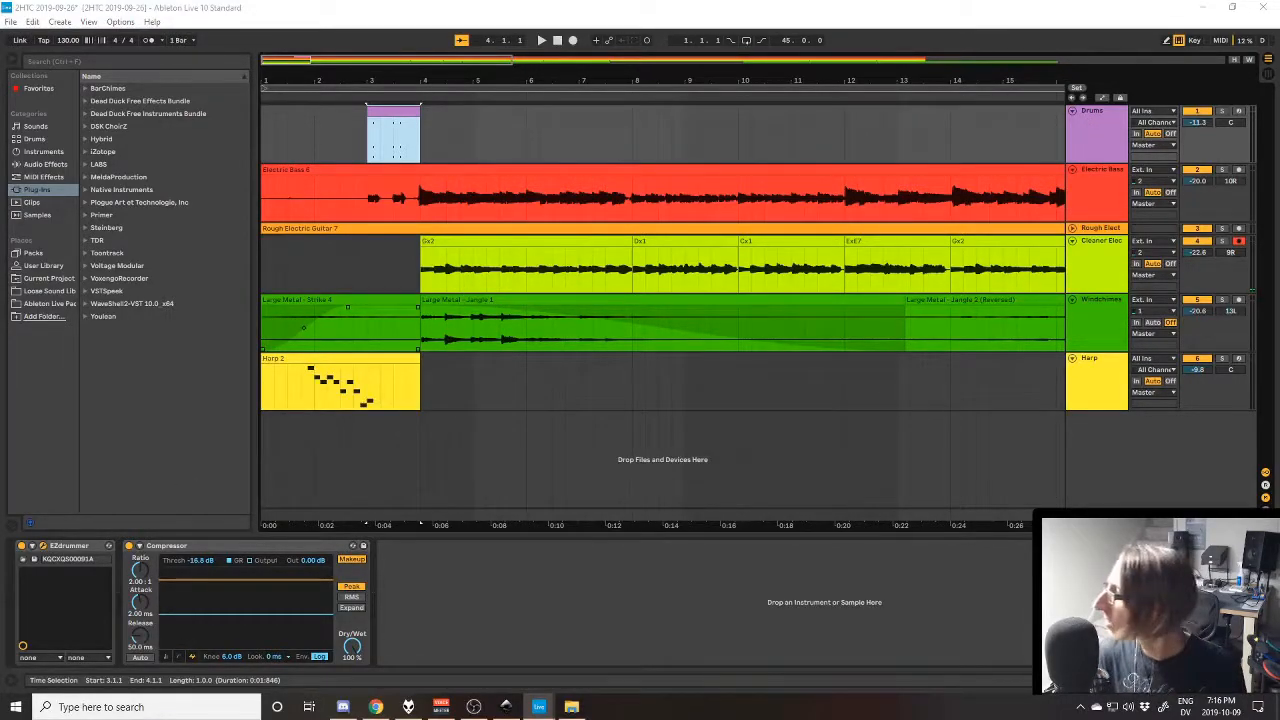
left_click_drag(458, 145, 625, 110)
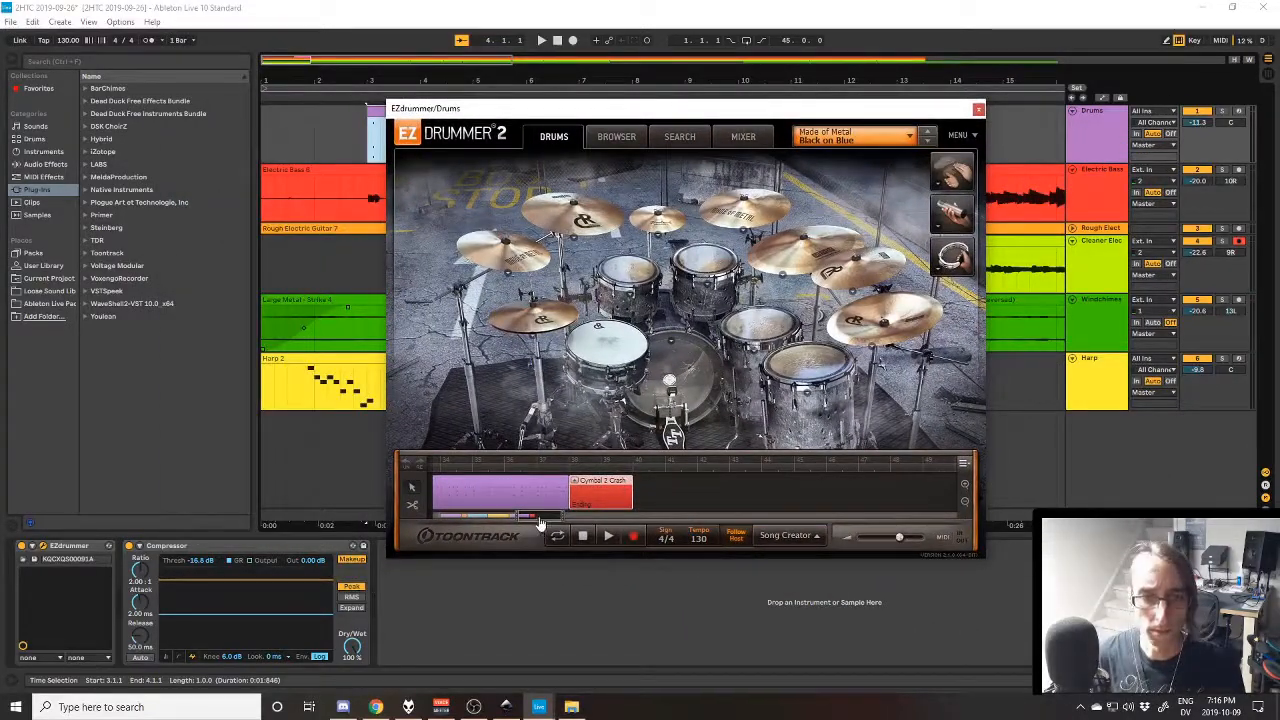
left_click_drag(539, 522, 330, 528)
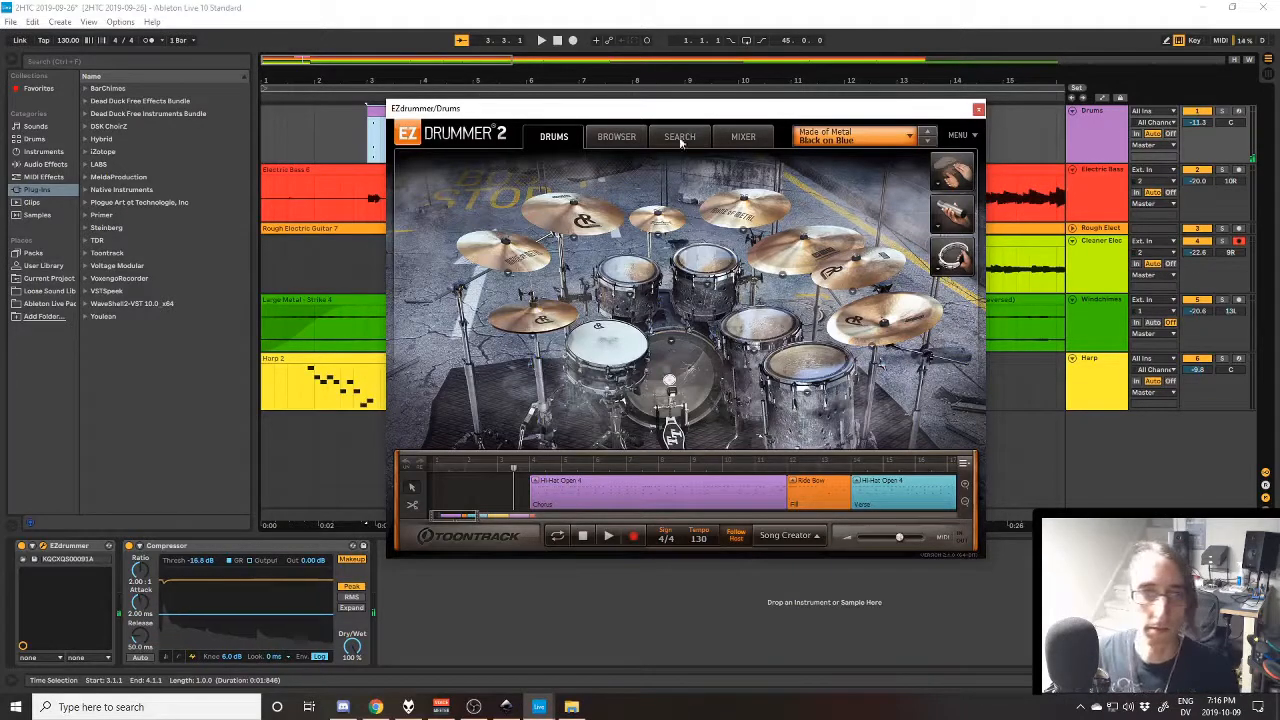
left_click_drag(736, 112, 743, 148)
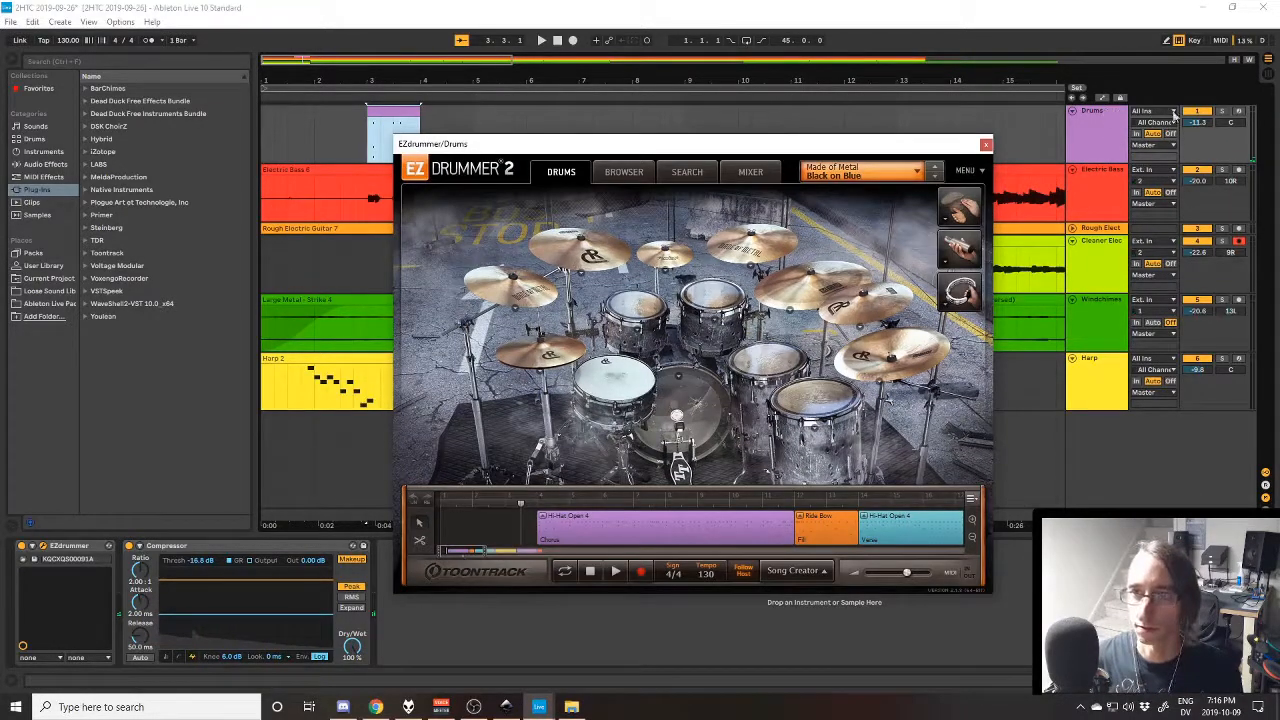
Solo the Drums track for a listen, clear the solo and close the EZdrummer window
left_click(1222, 110)
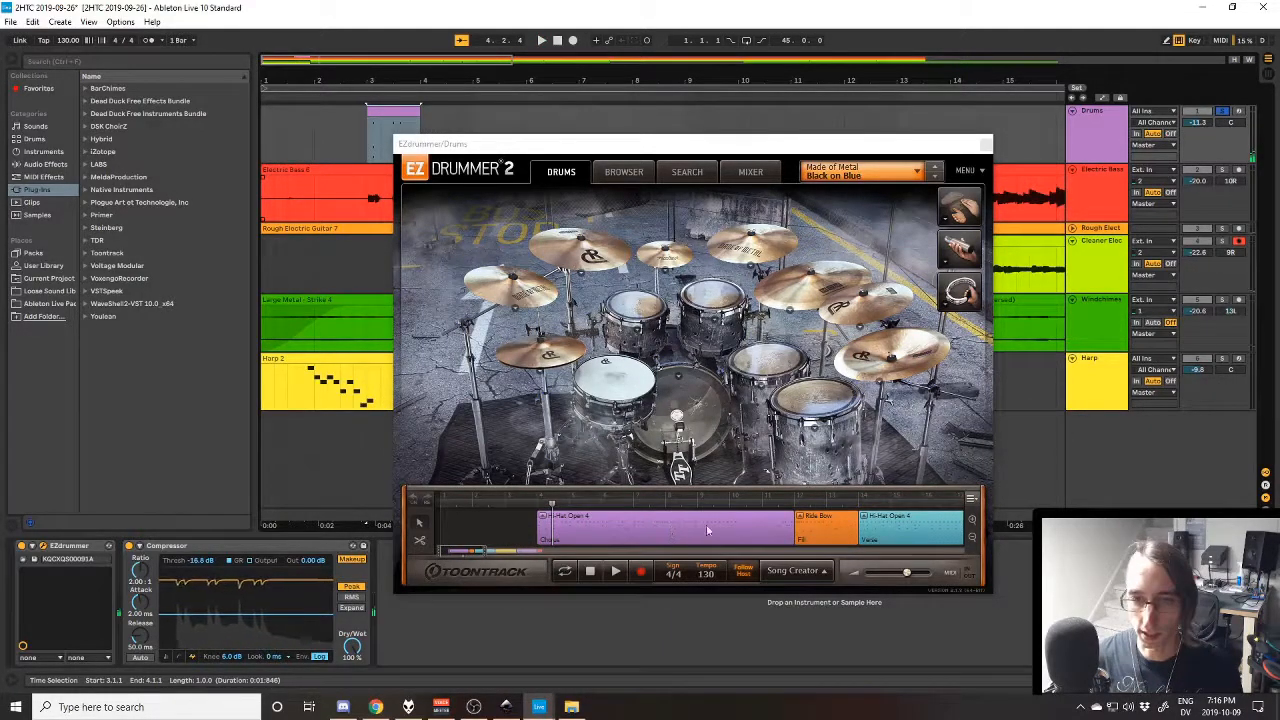
left_click_drag(501, 553, 460, 557)
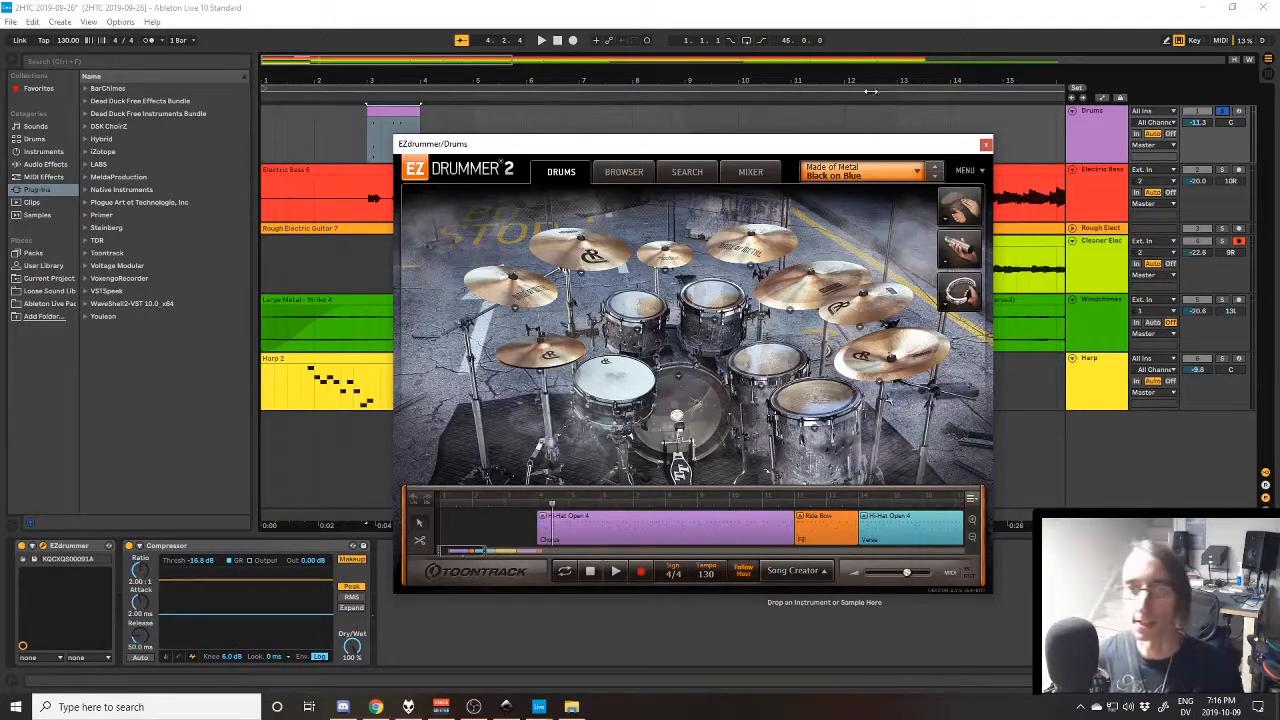
left_click(985, 144)
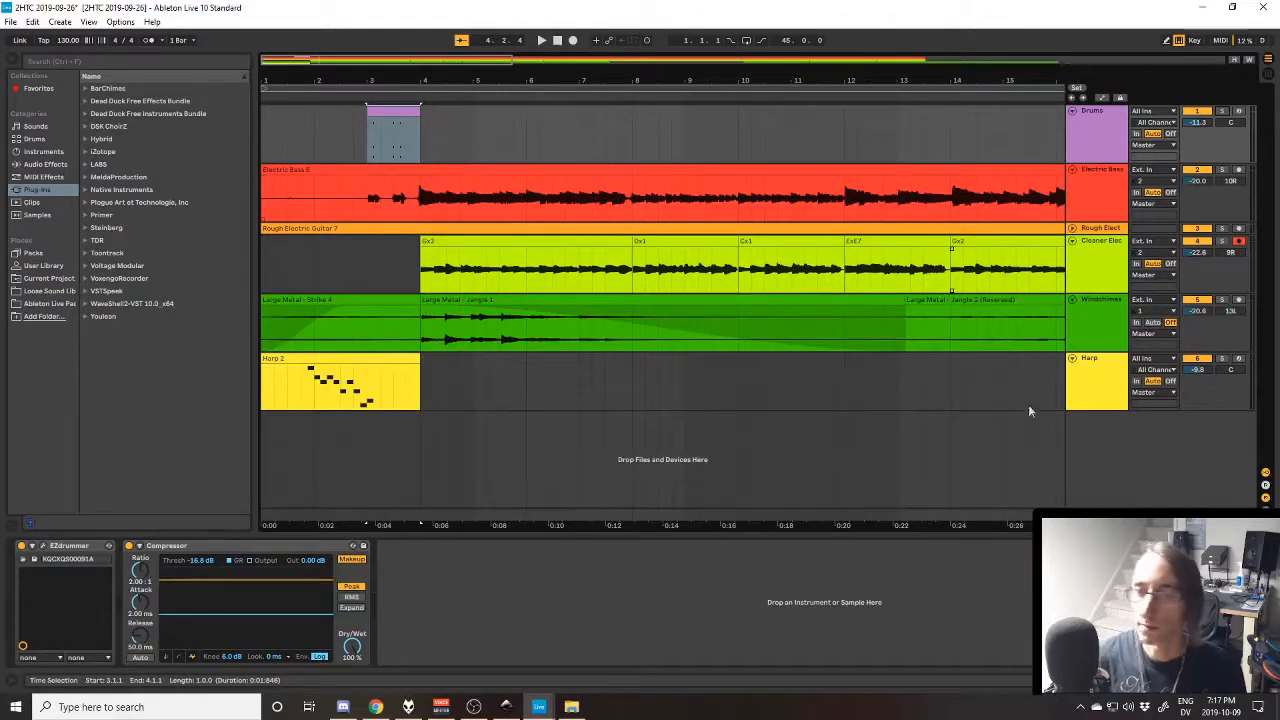
Place the insert marker at bar 3 on Electric Bass, unfold the Rough Electric Guitar track and fold the Harp track
left_click(367, 212)
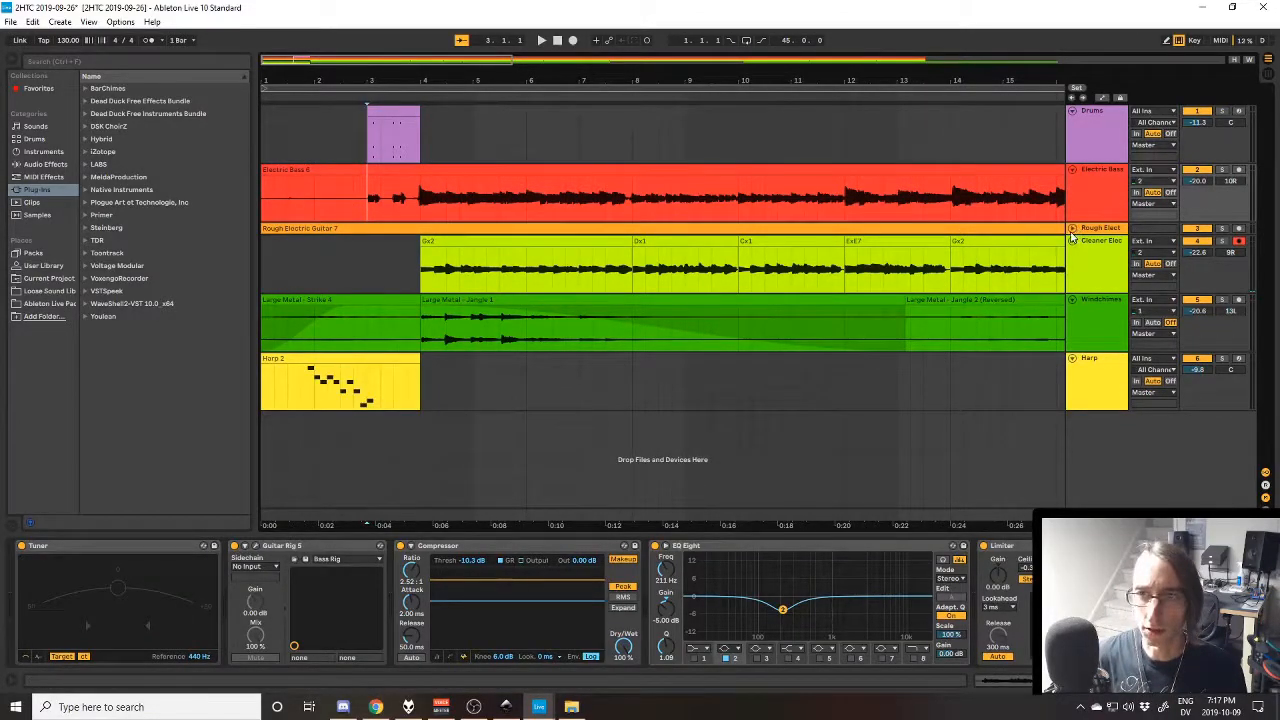
left_click(1072, 229)
left_click(1072, 406)
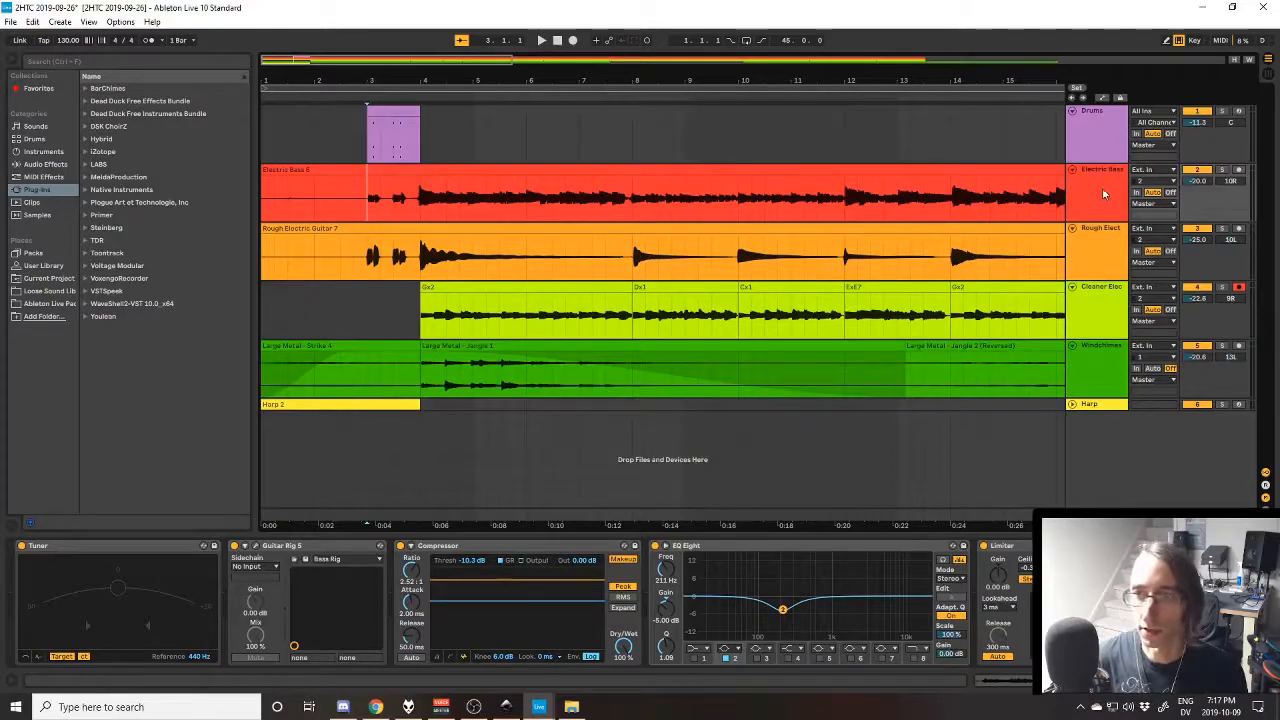
Solo the Electric Bass track and play it from bar 3
left_click(1104, 193)
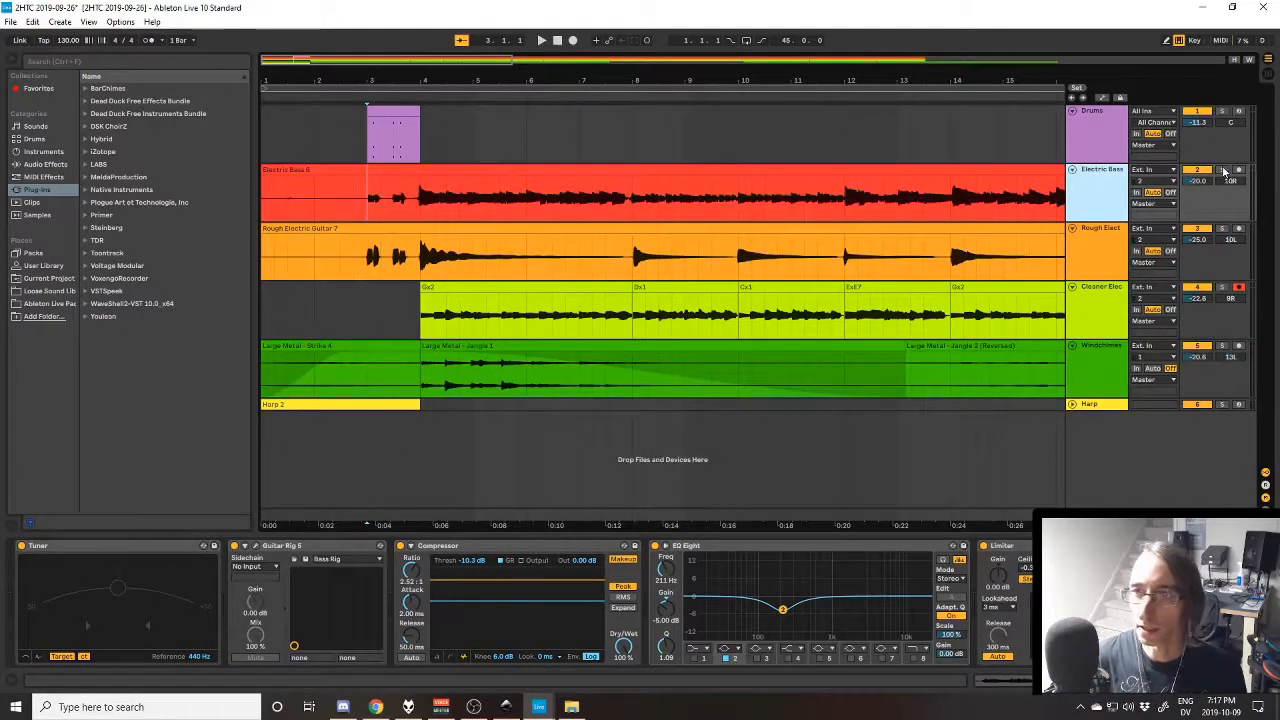
left_click(1222, 170)
key("space")
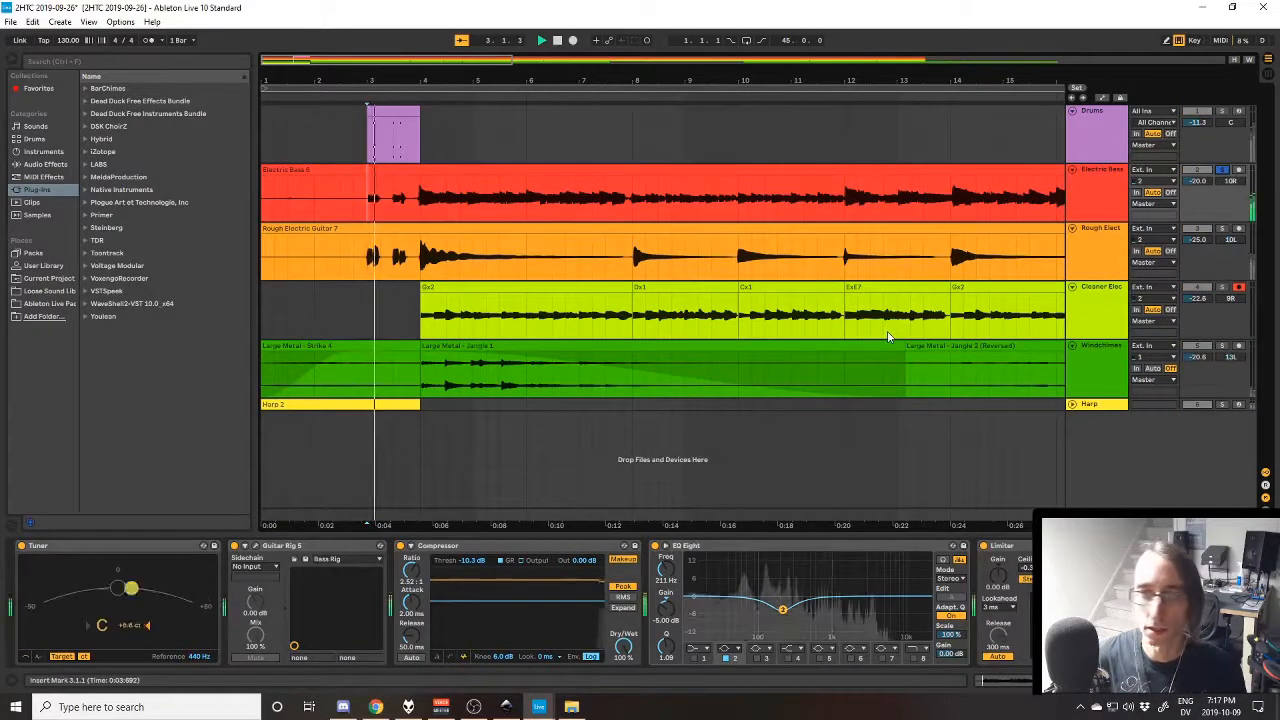
left_click(440, 708)
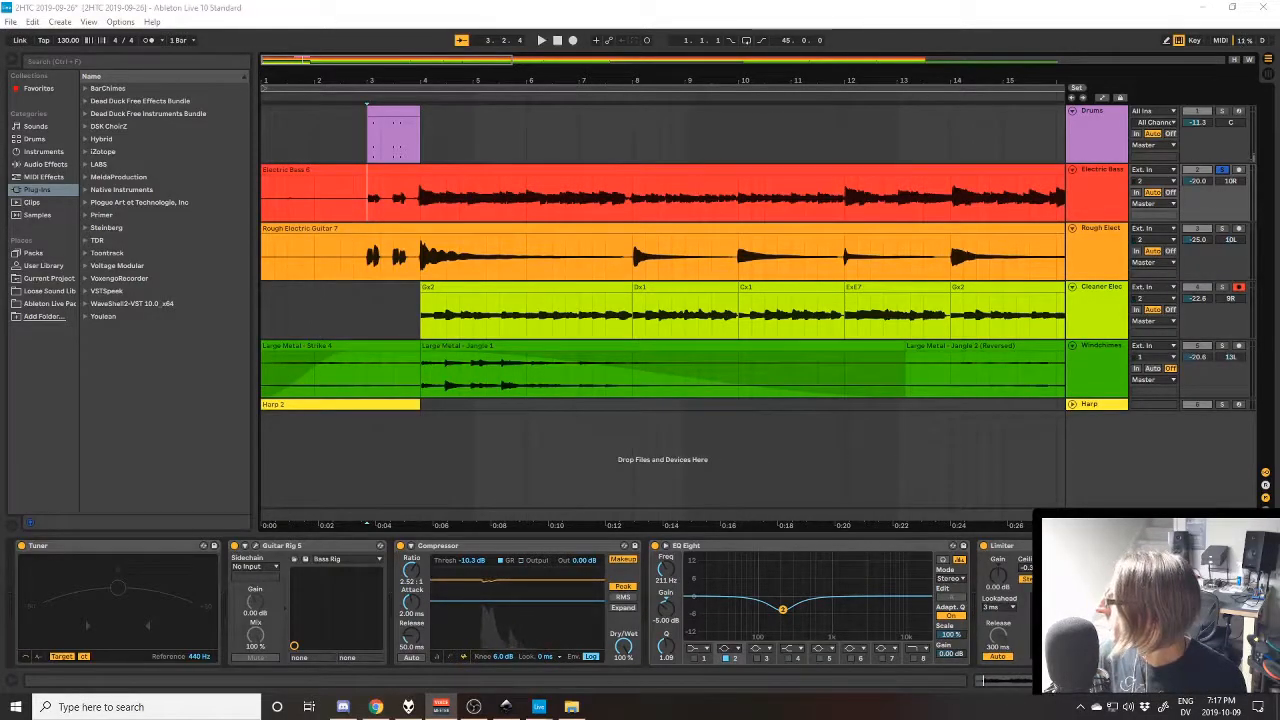
left_click(408, 707)
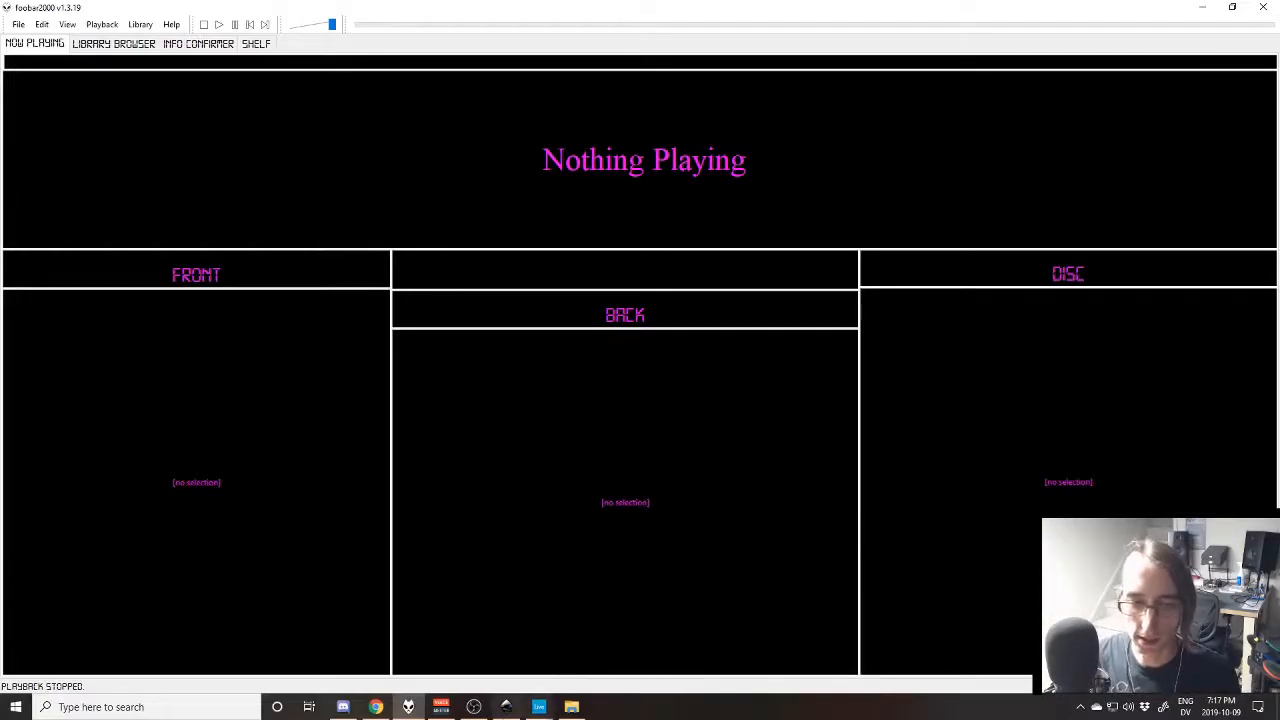
left_click(506, 707)
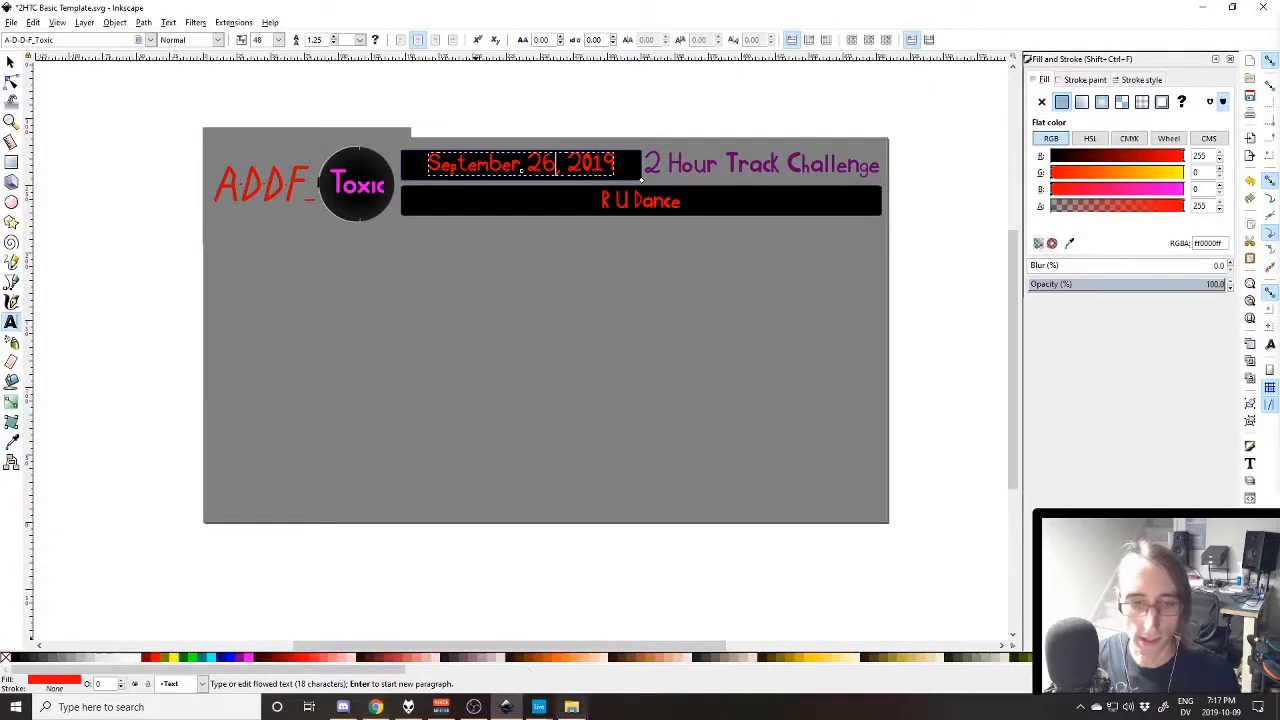
left_click(473, 652)
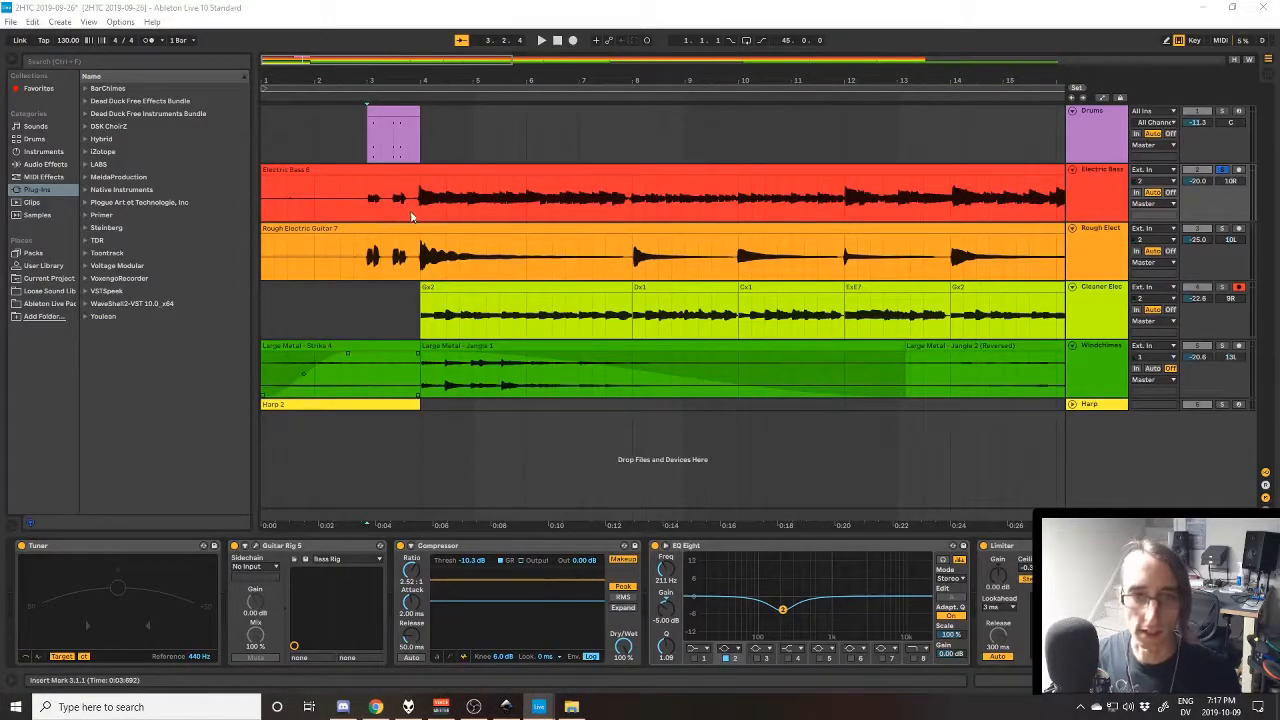
Replay the soloed bass from bar 3, and switch the solo to Rough Electric Guitar to hear it and view its devices
left_click(741, 330)
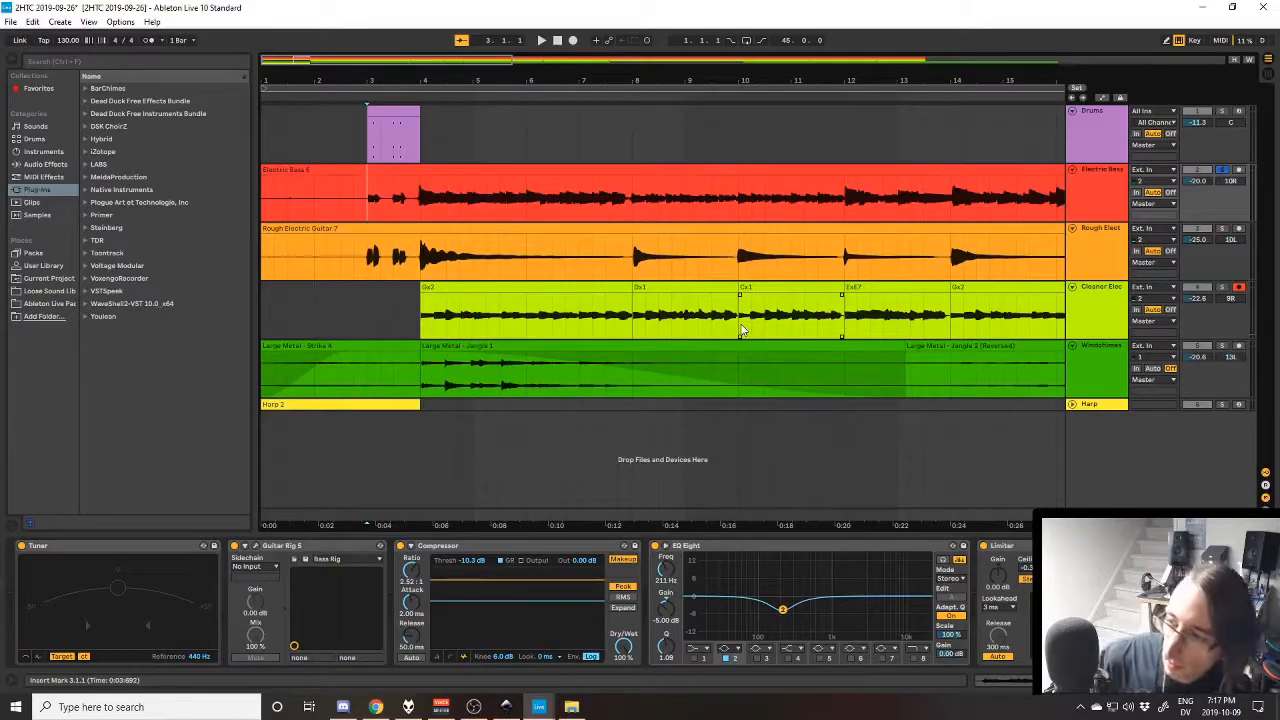
key("space")
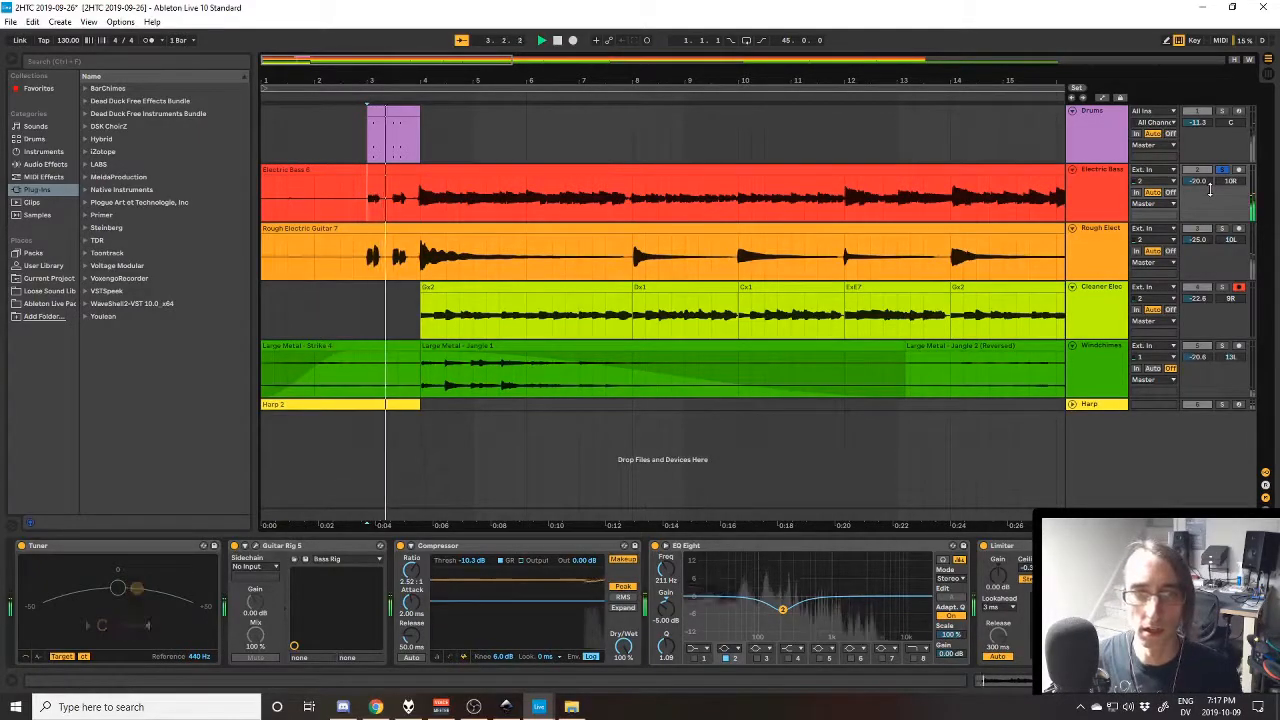
key("space")
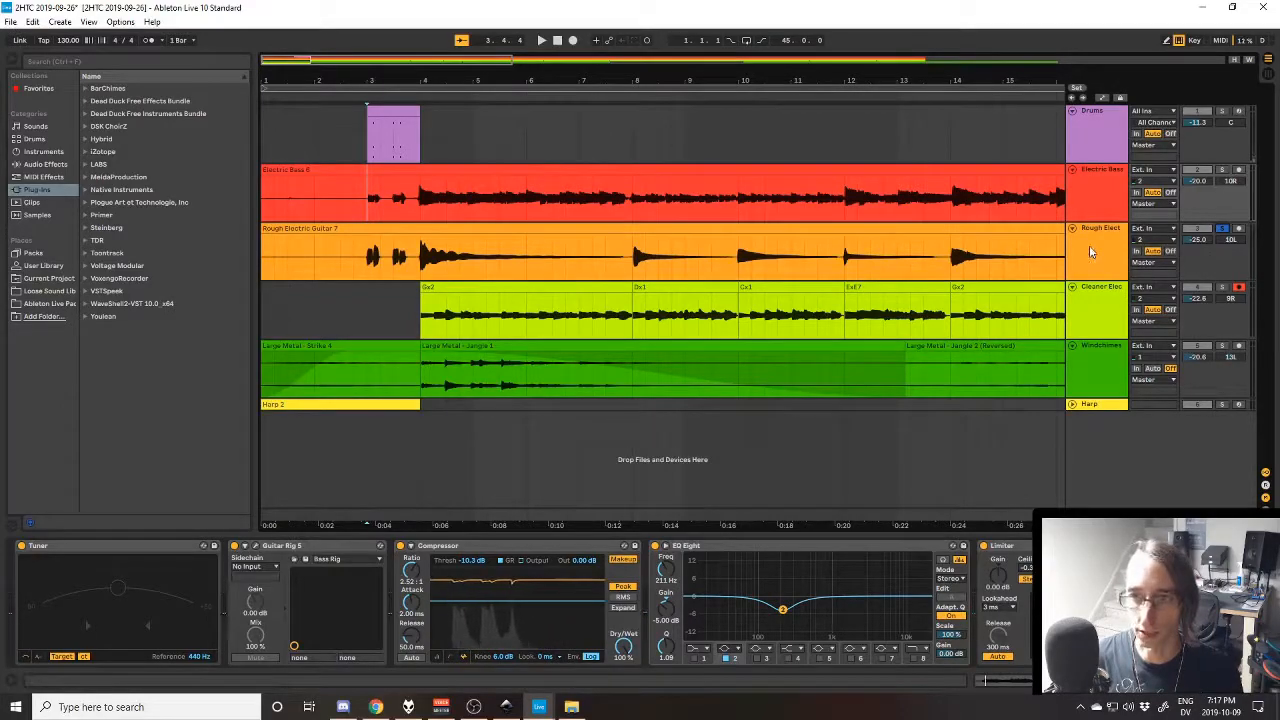
key("space")
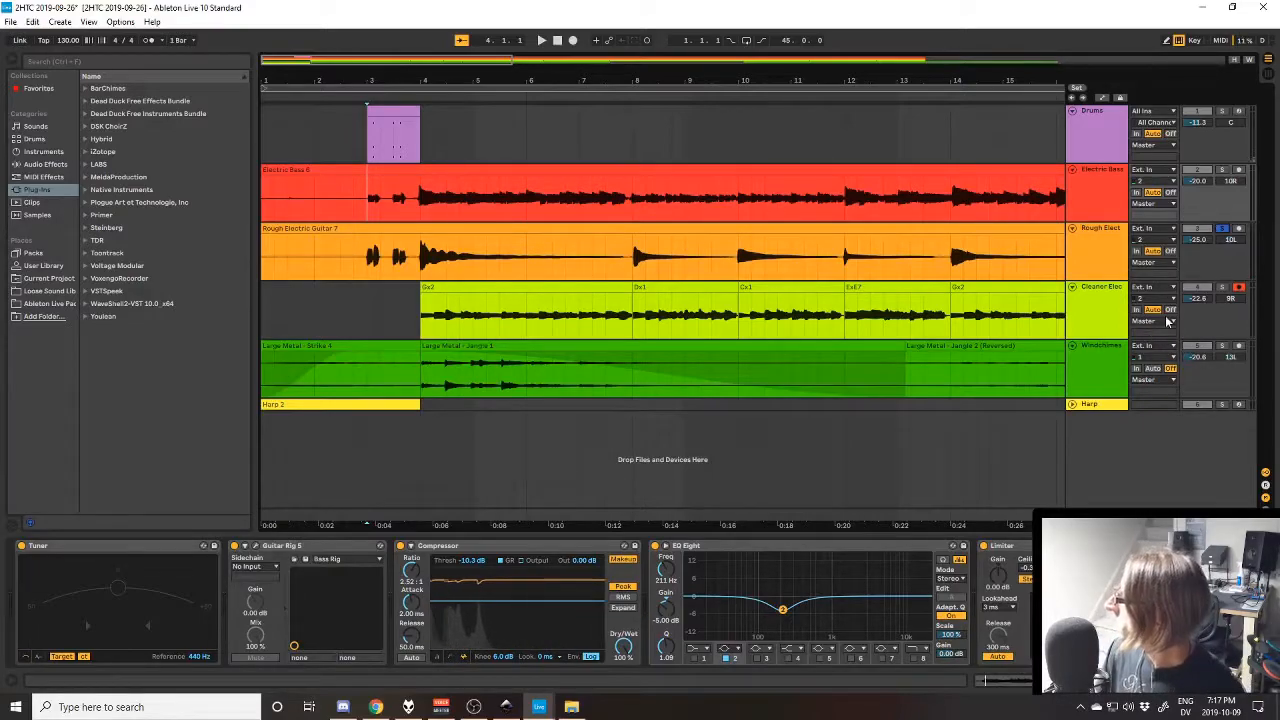
left_click(1097, 252)
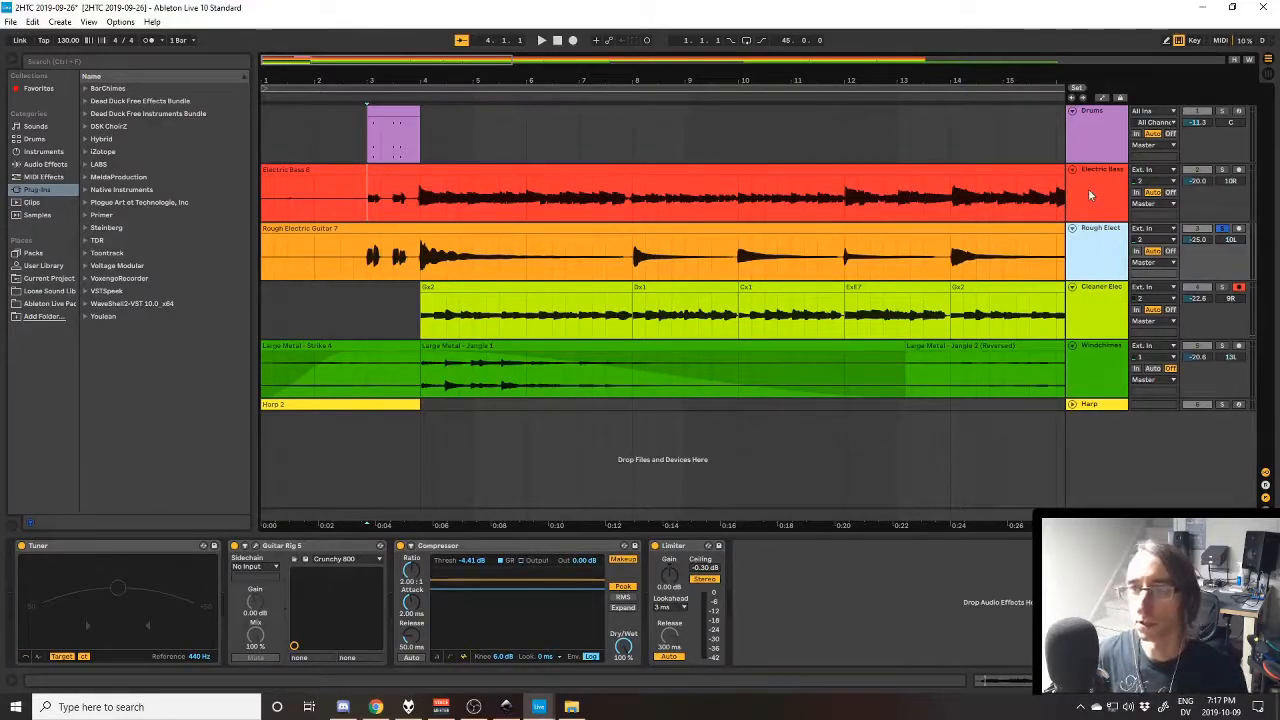
Play the drum clip at bar 3 with Drums, Electric Bass and Rough Electric Guitar soloed together, then clear the solos
left_click(391, 116)
key("space")
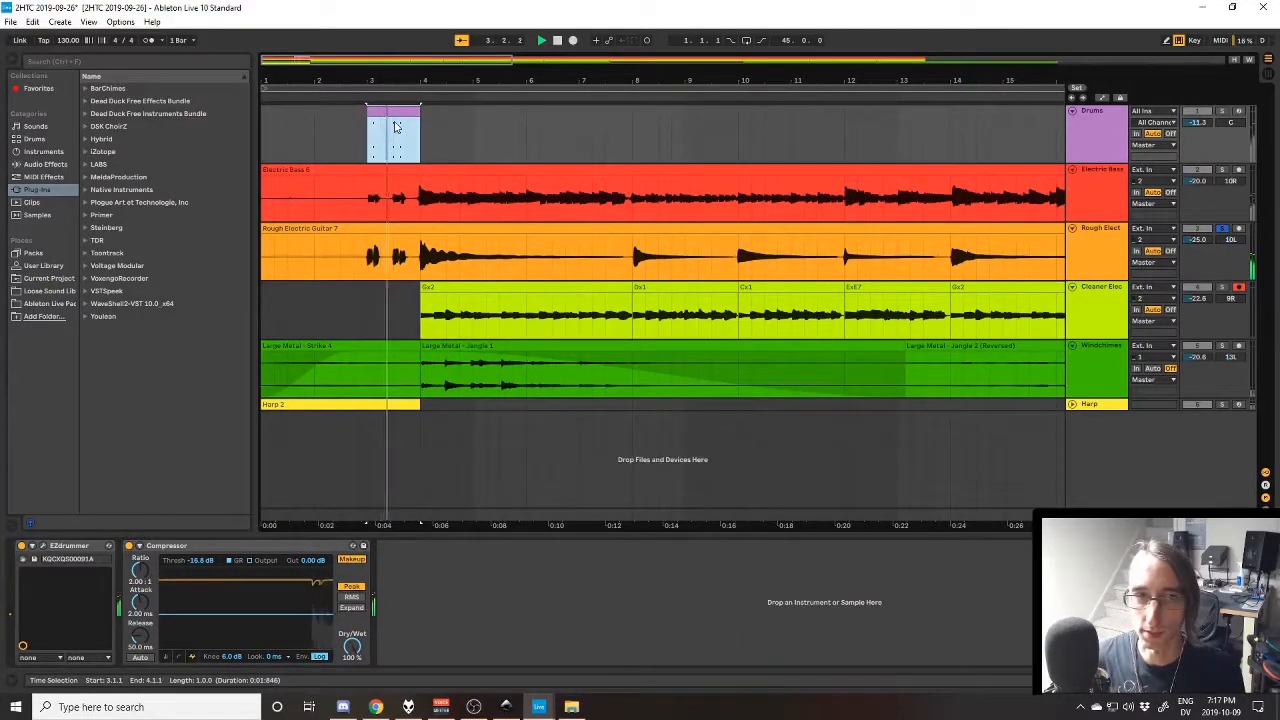
left_click(1221, 137)
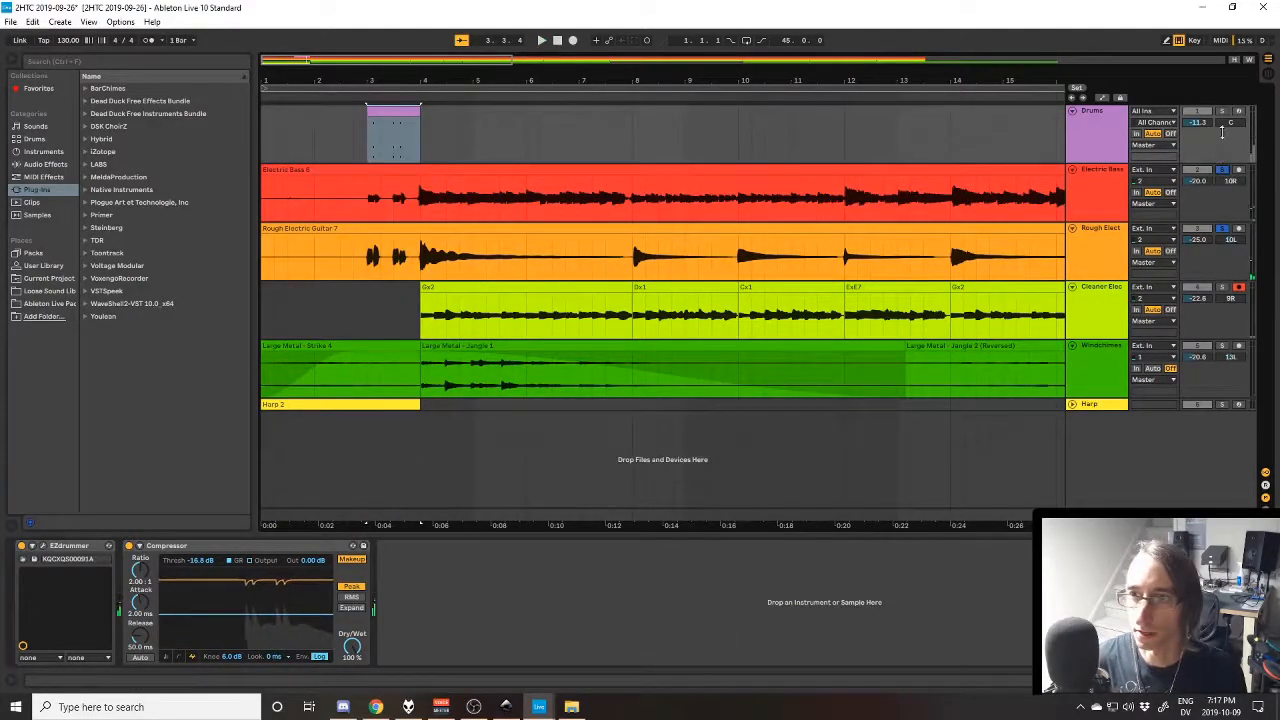
left_click(1222, 111)
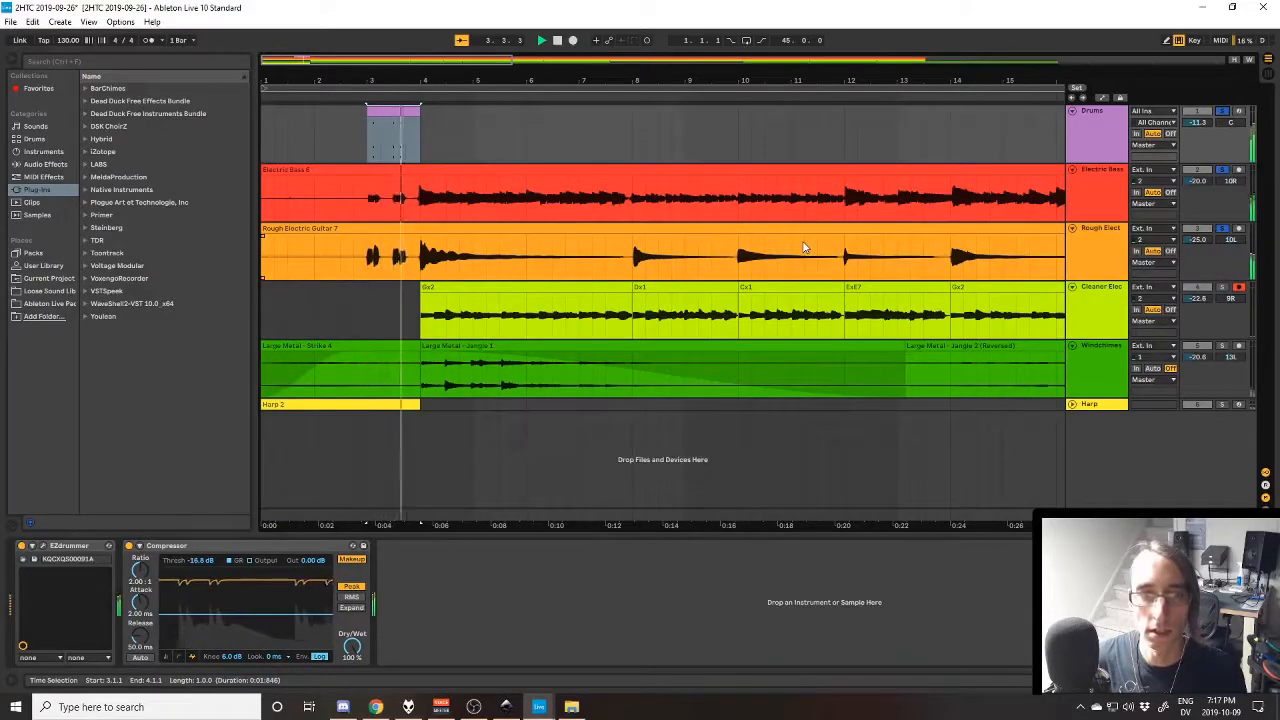
key("space")
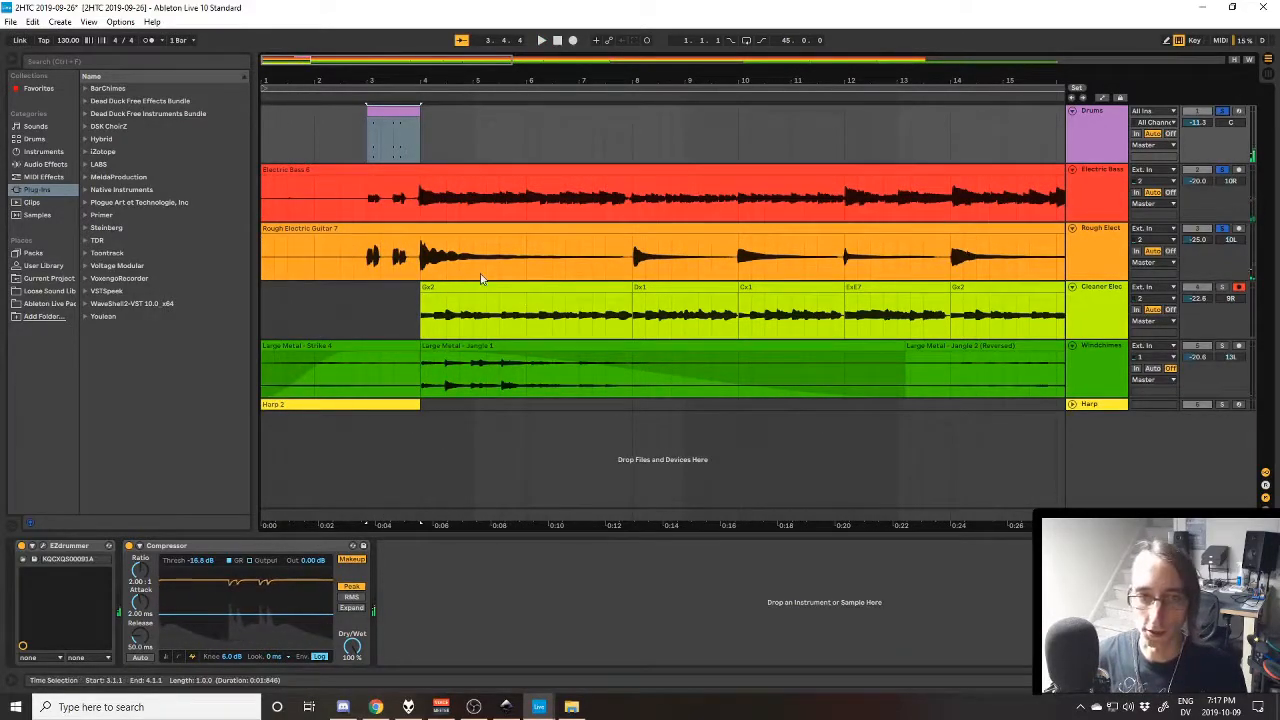
left_click(460, 313)
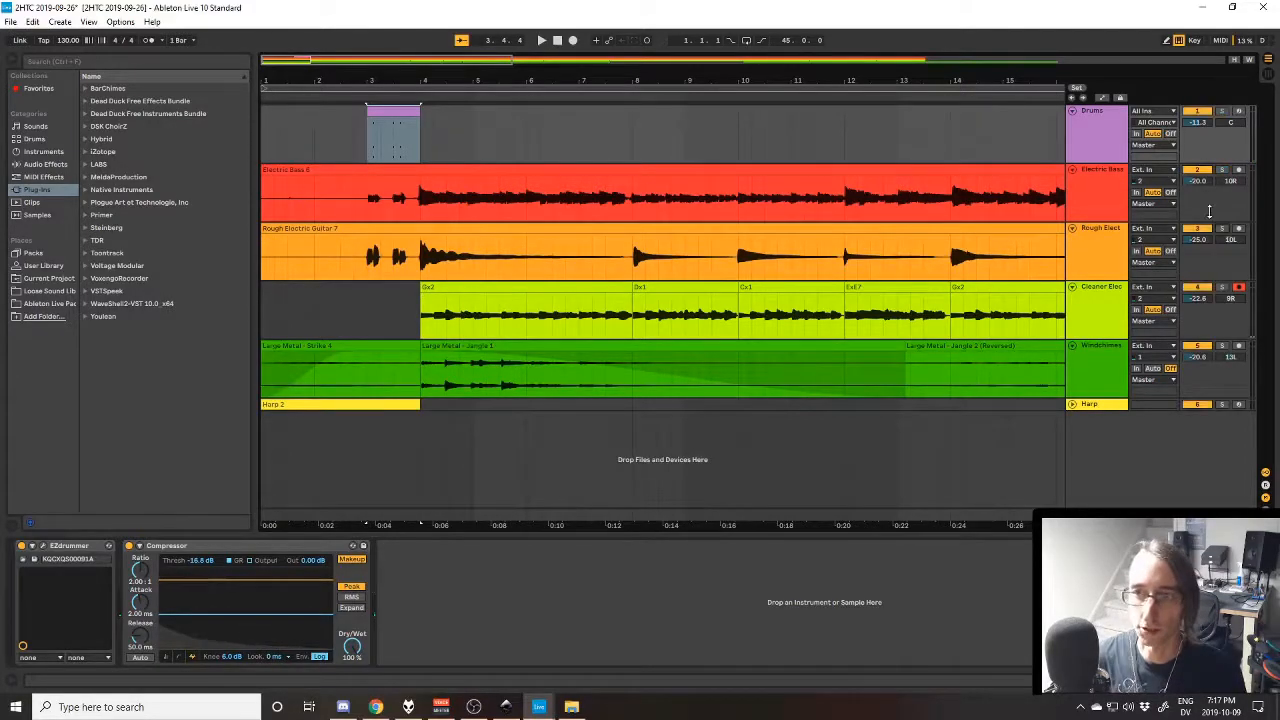
Solo the Rough Electric Guitar track and play it from bar 4
left_click(486, 228)
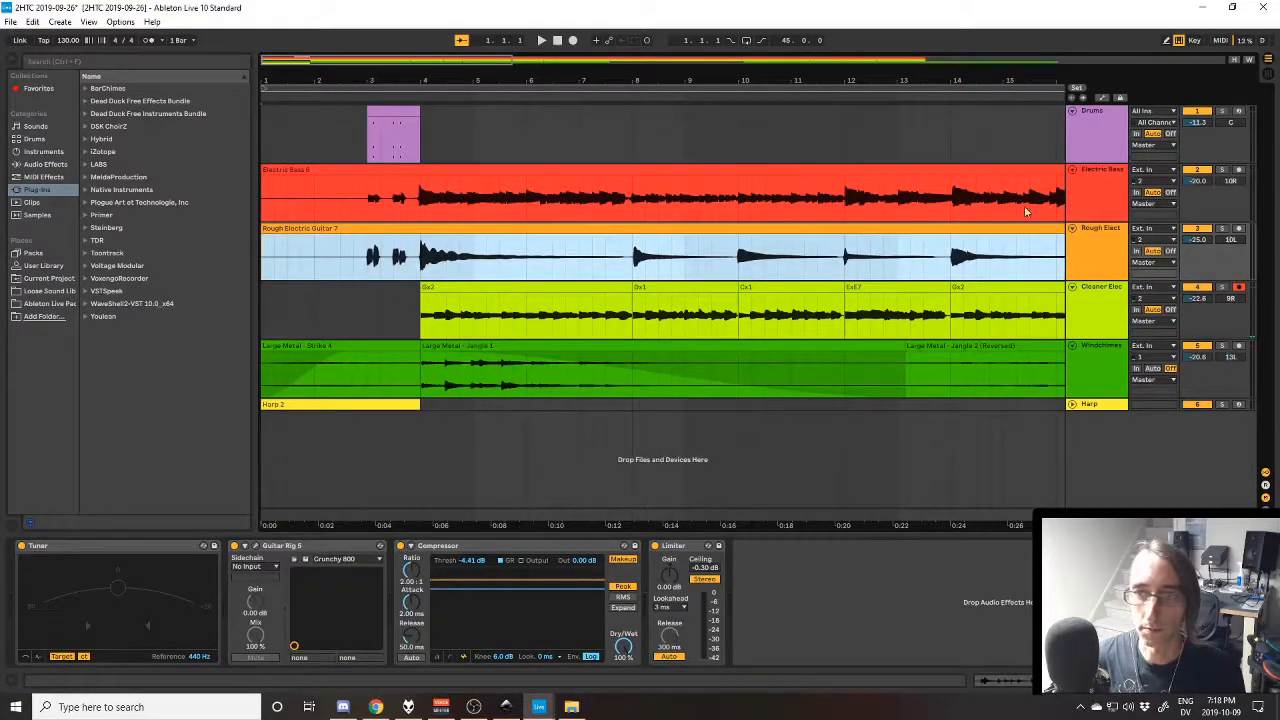
left_click(421, 261)
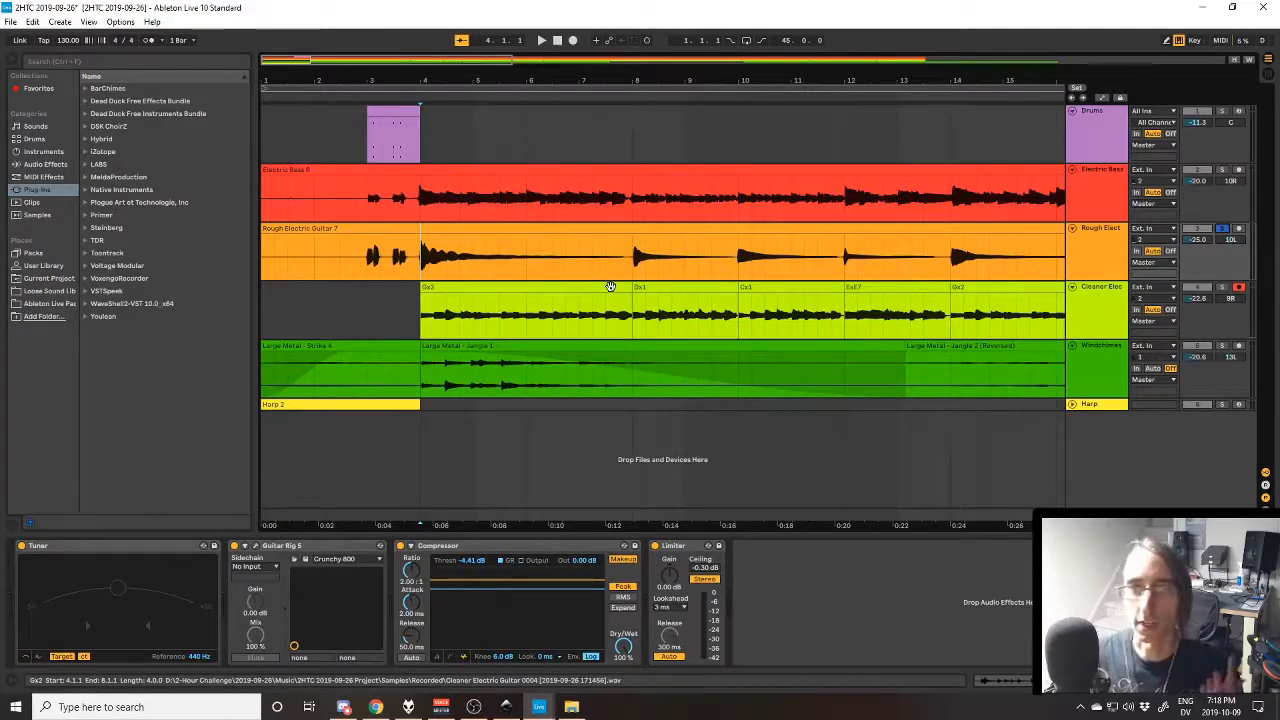
key("space")
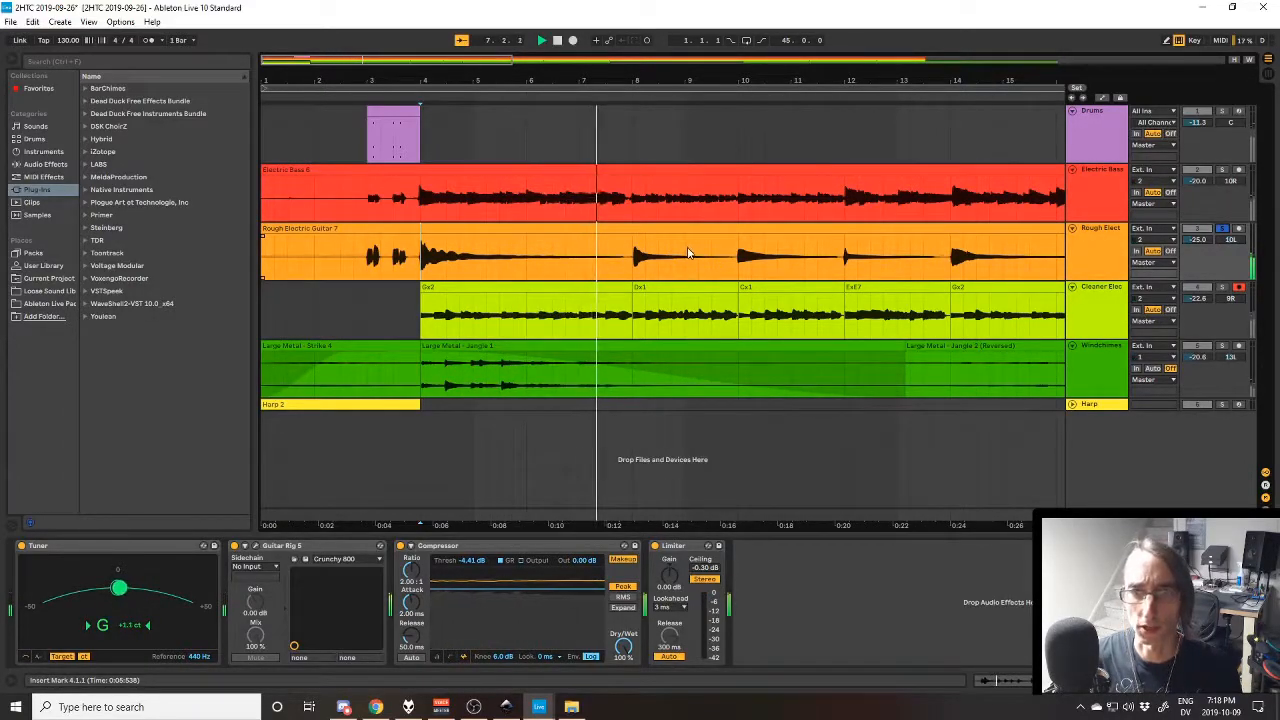
key("space")
Switch the solo to Electric Bass, play it from bar 4 and add the Drums track to the solo during playback
left_click(1105, 170)
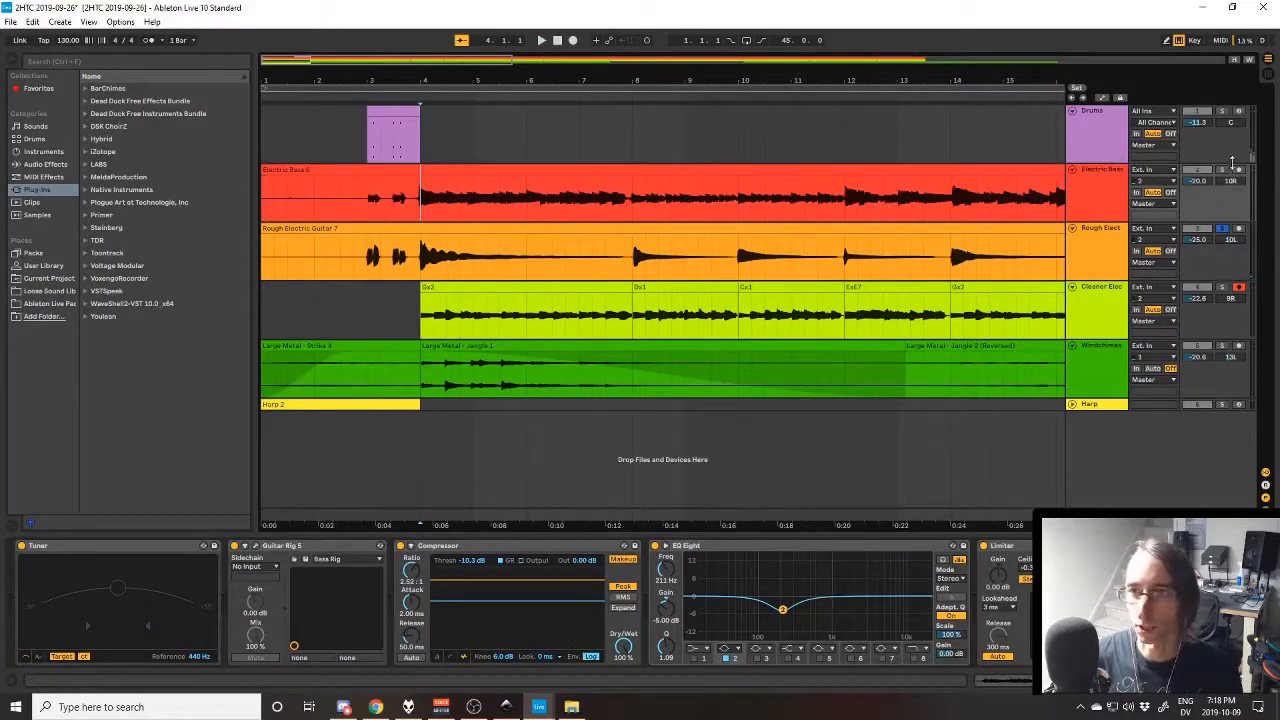
key("space")
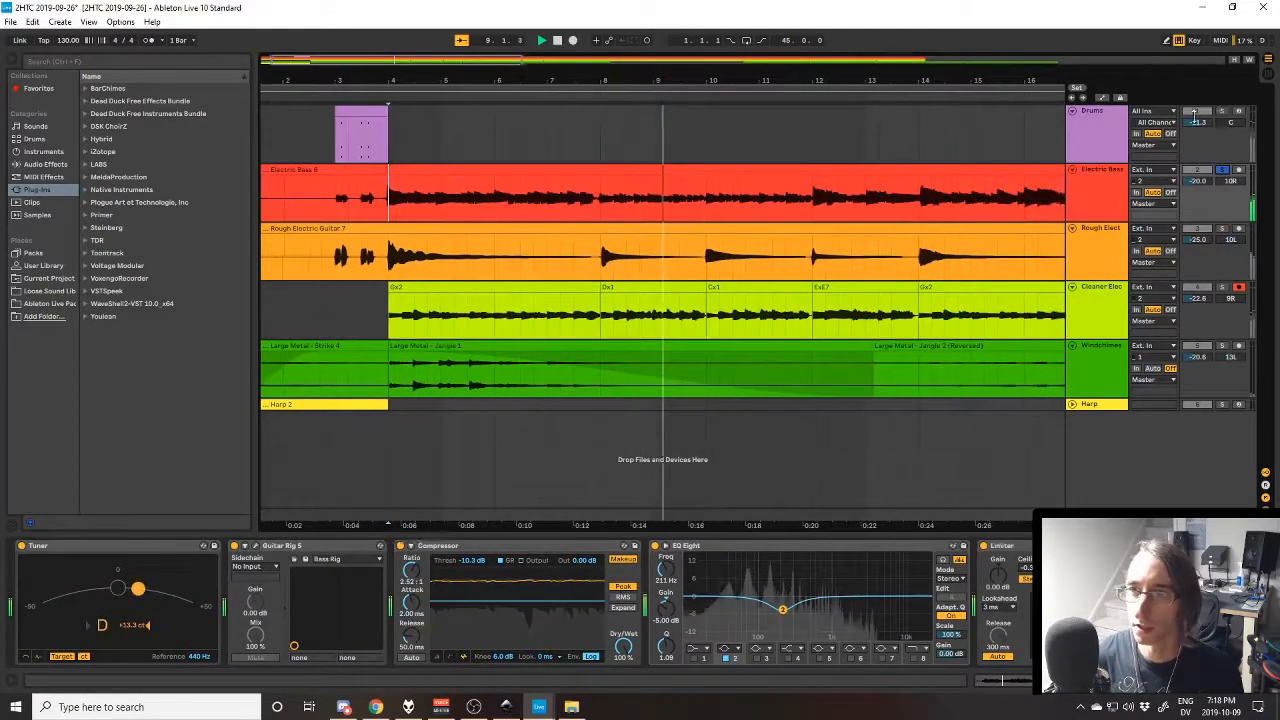
left_click(1068, 162)
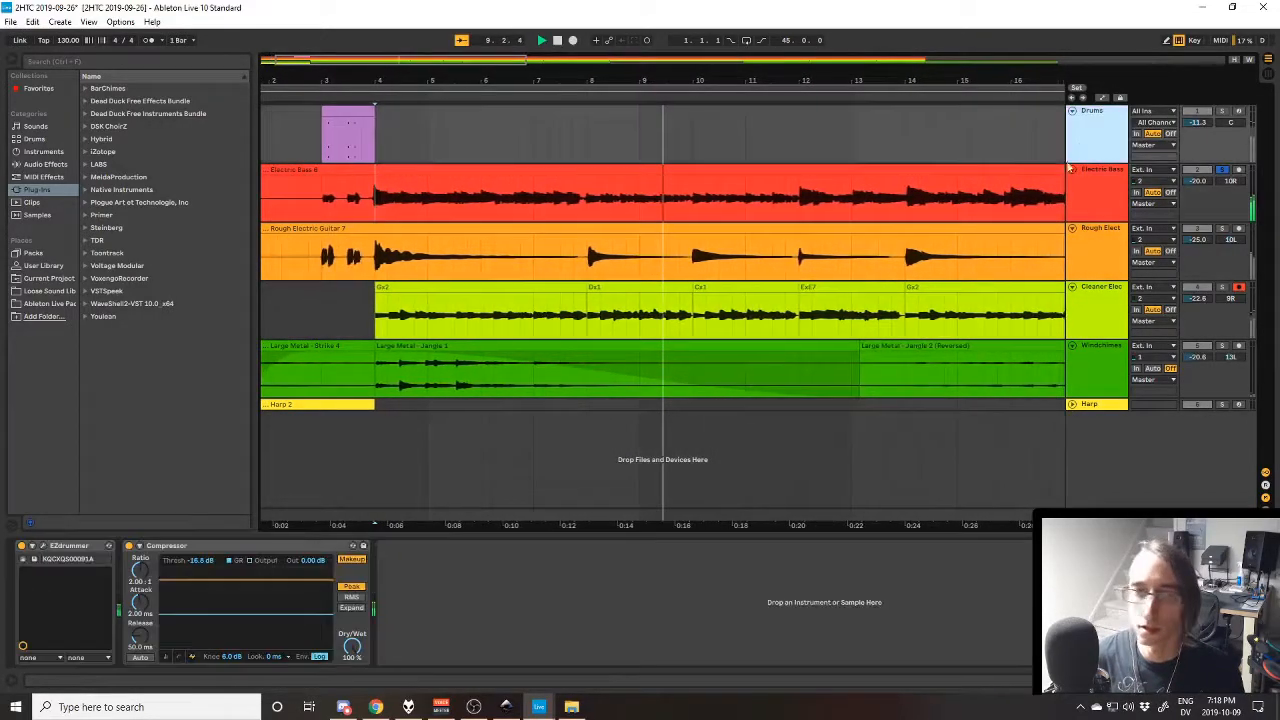
left_click(1222, 111)
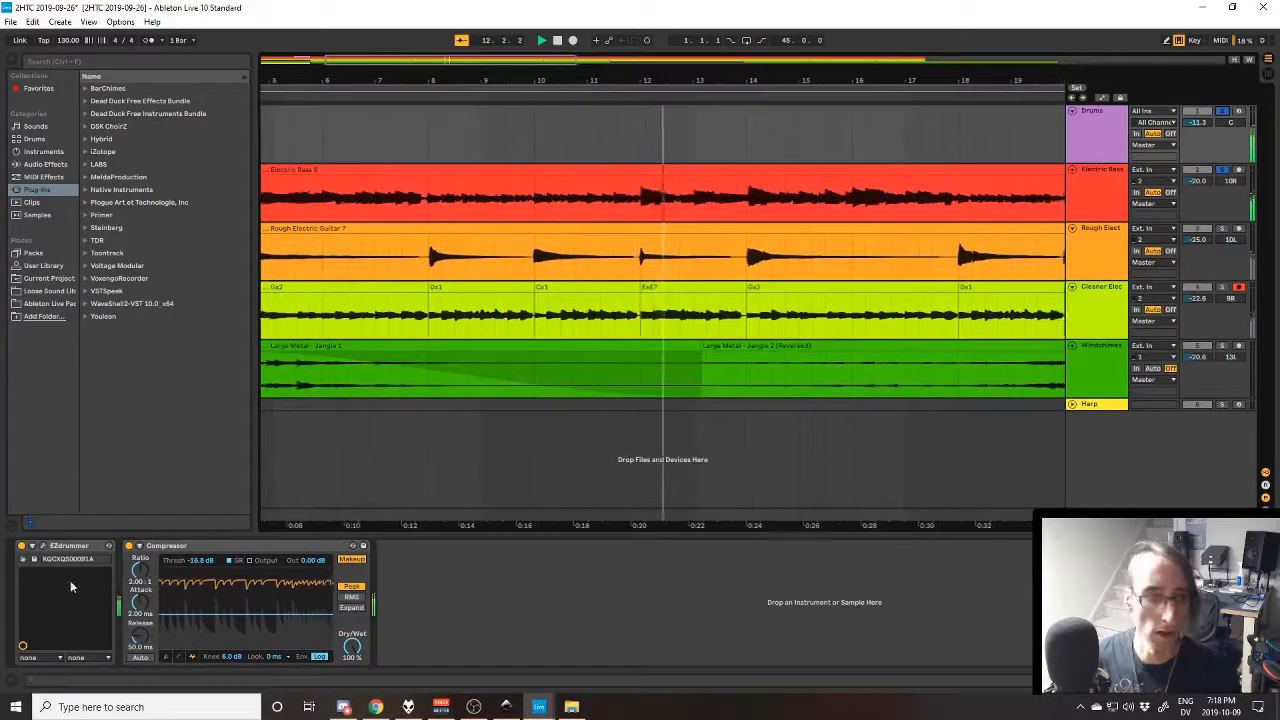
View the drum arrangement in the EZdrummer window during playback, then close it, stop playback and clear the solos
left_click(43, 547)
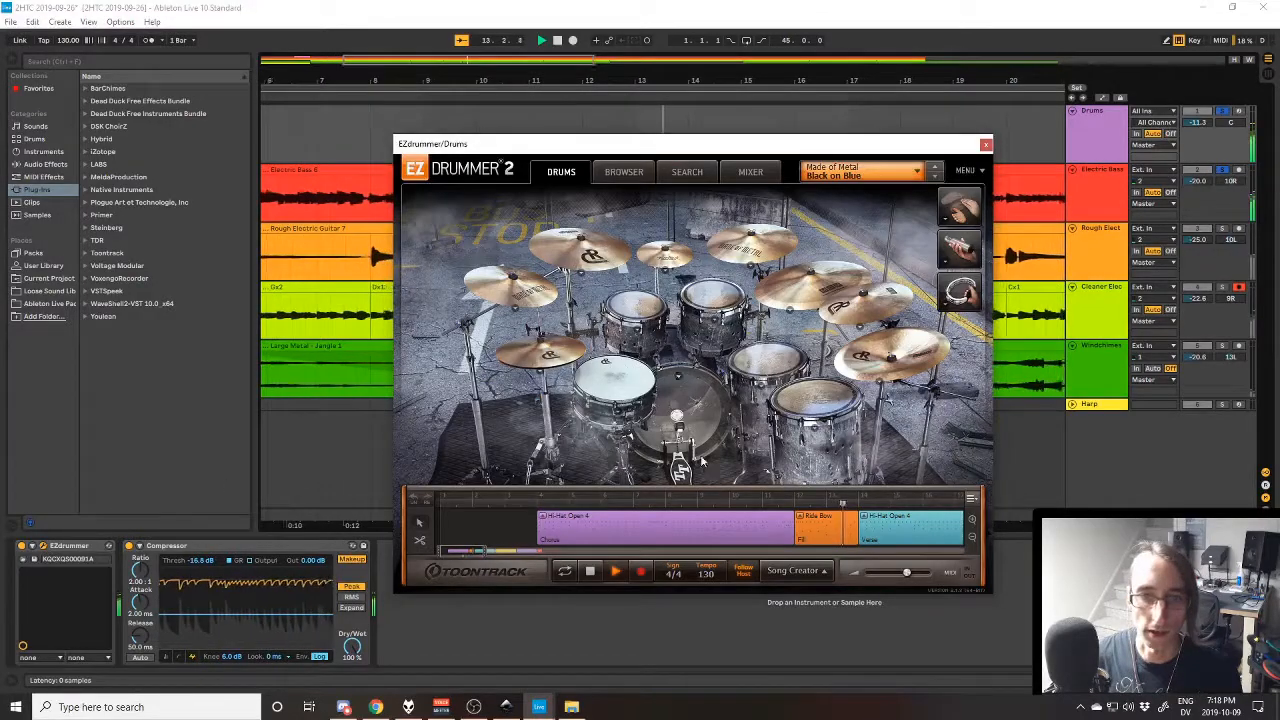
left_click_drag(480, 556, 507, 556)
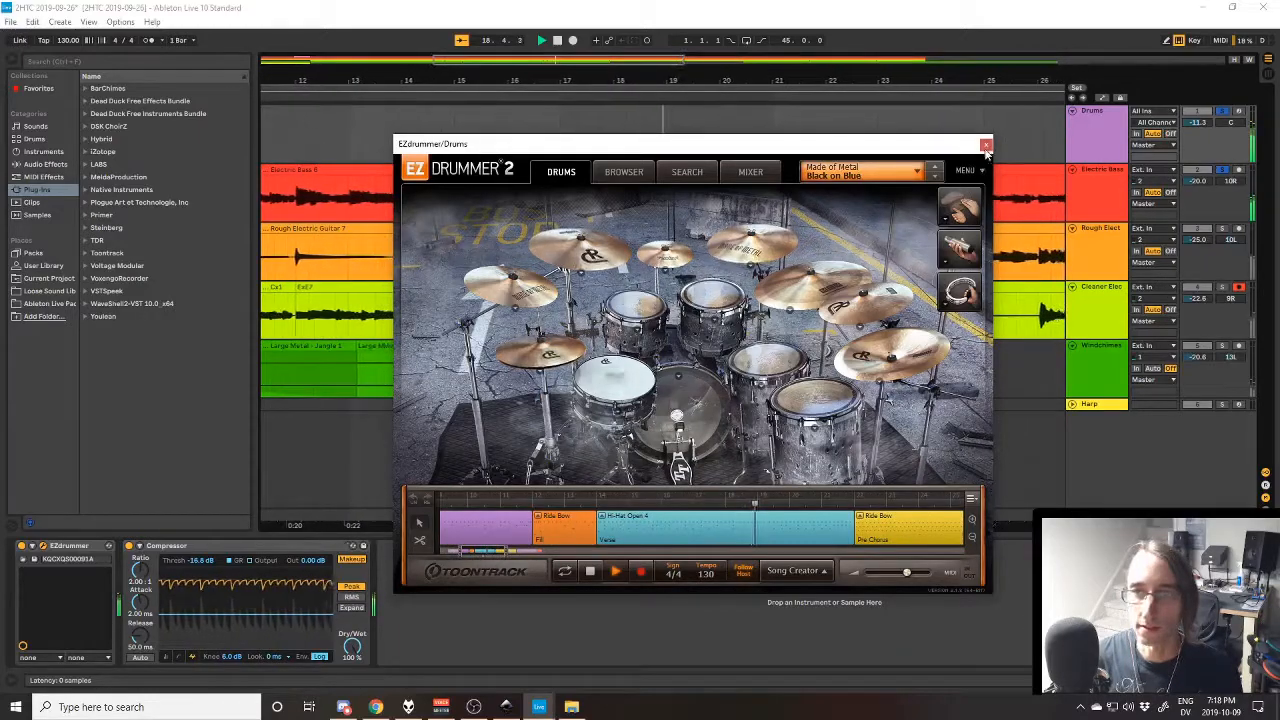
left_click(985, 144)
left_click(1107, 174)
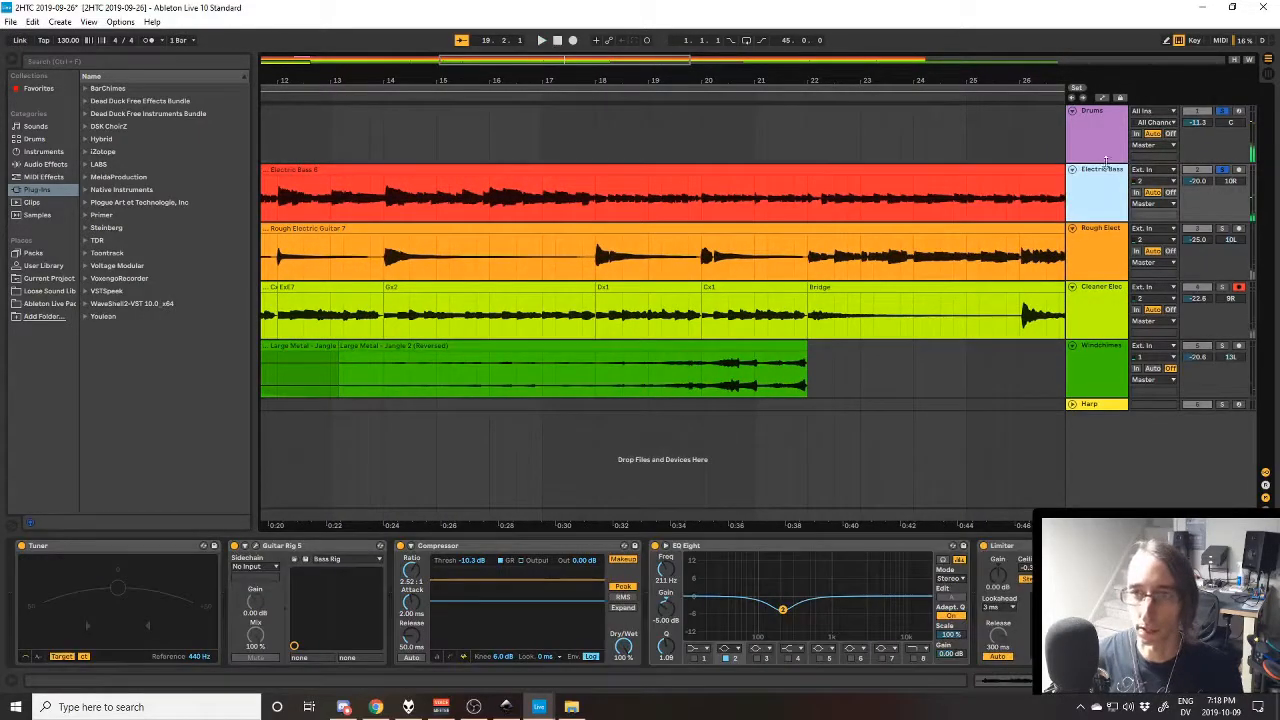
left_click(1232, 172)
Play the full mix of all tracks from bar 4 with the Electric Bass track selected
scroll(688, 525, "left", 10)
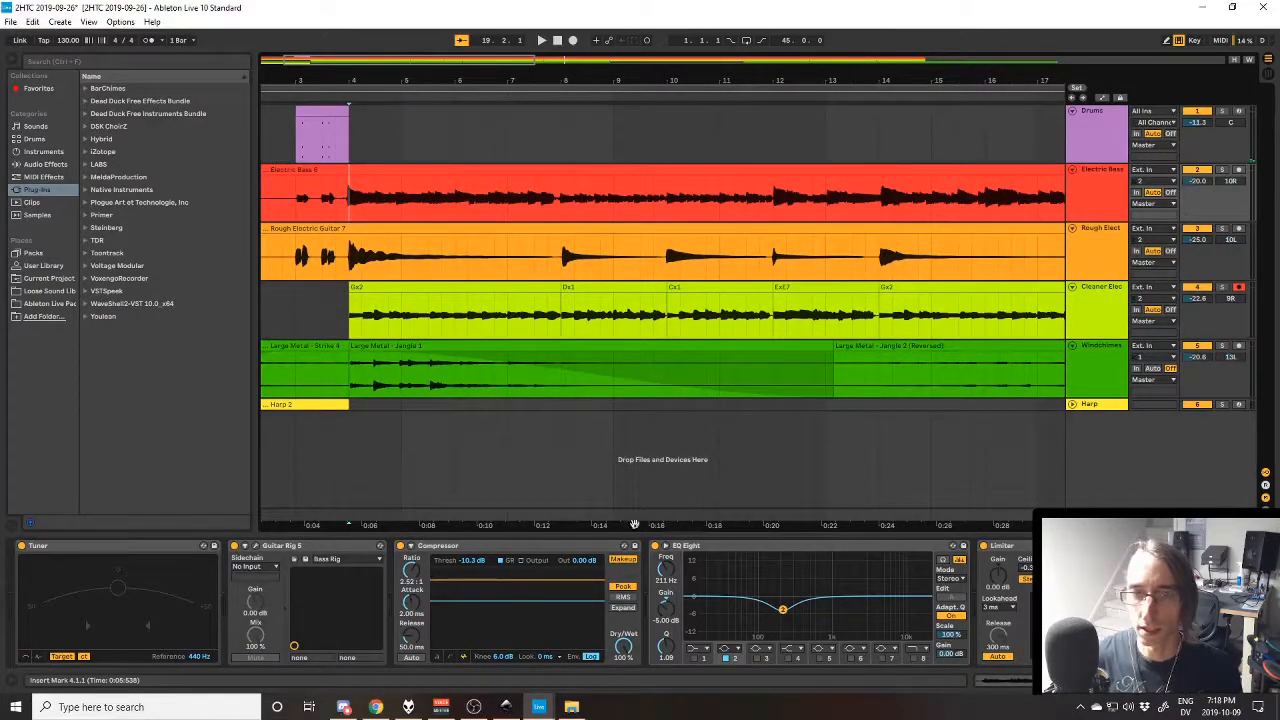
left_click_drag(623, 527, 660, 524)
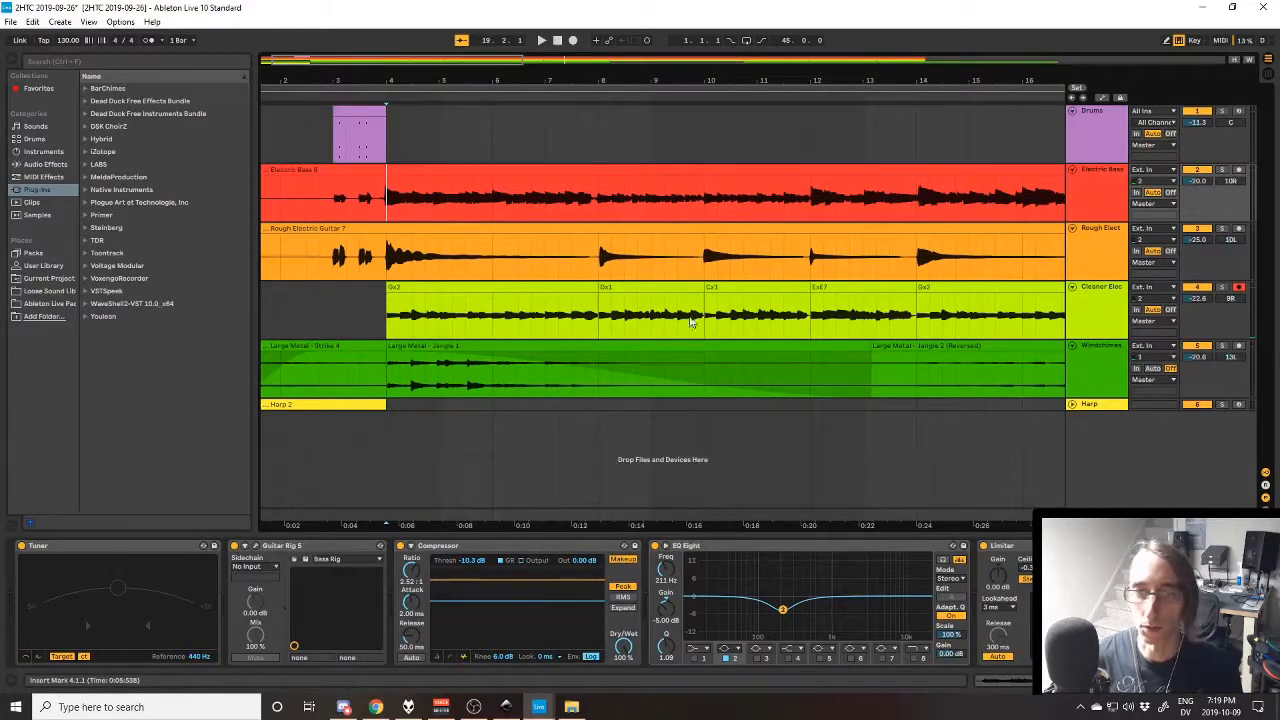
left_click(1108, 188)
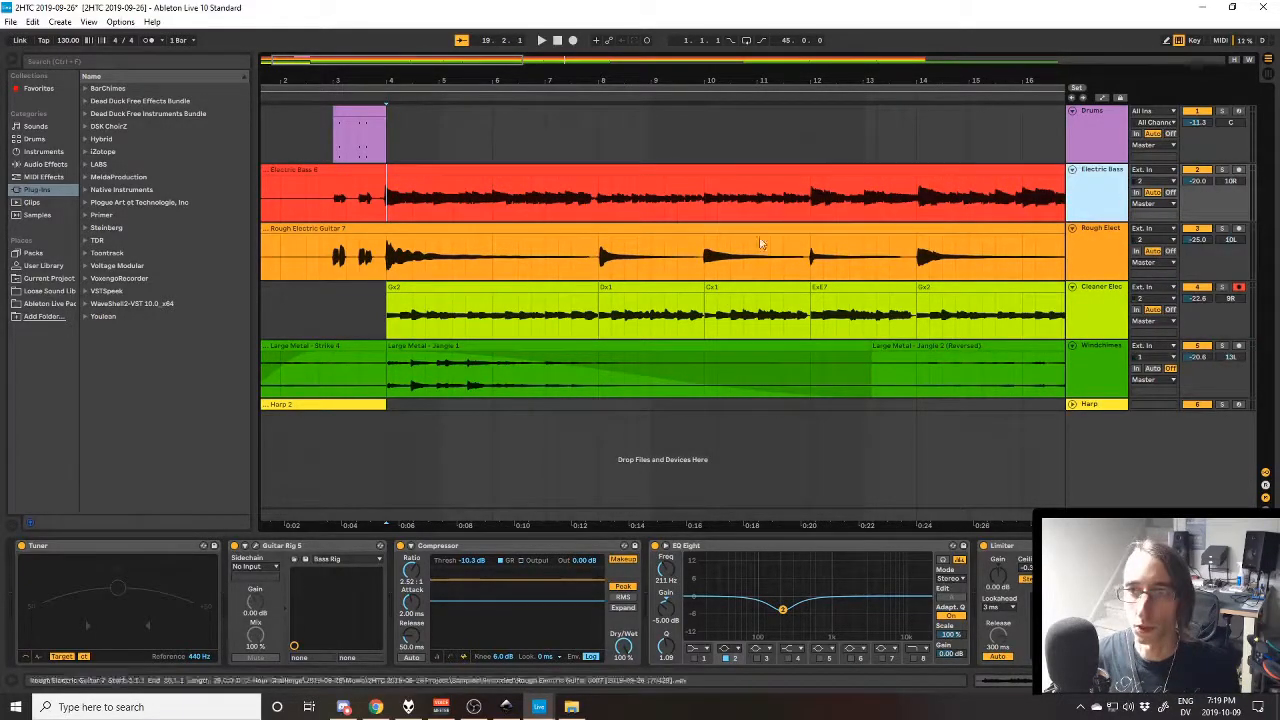
key("space")
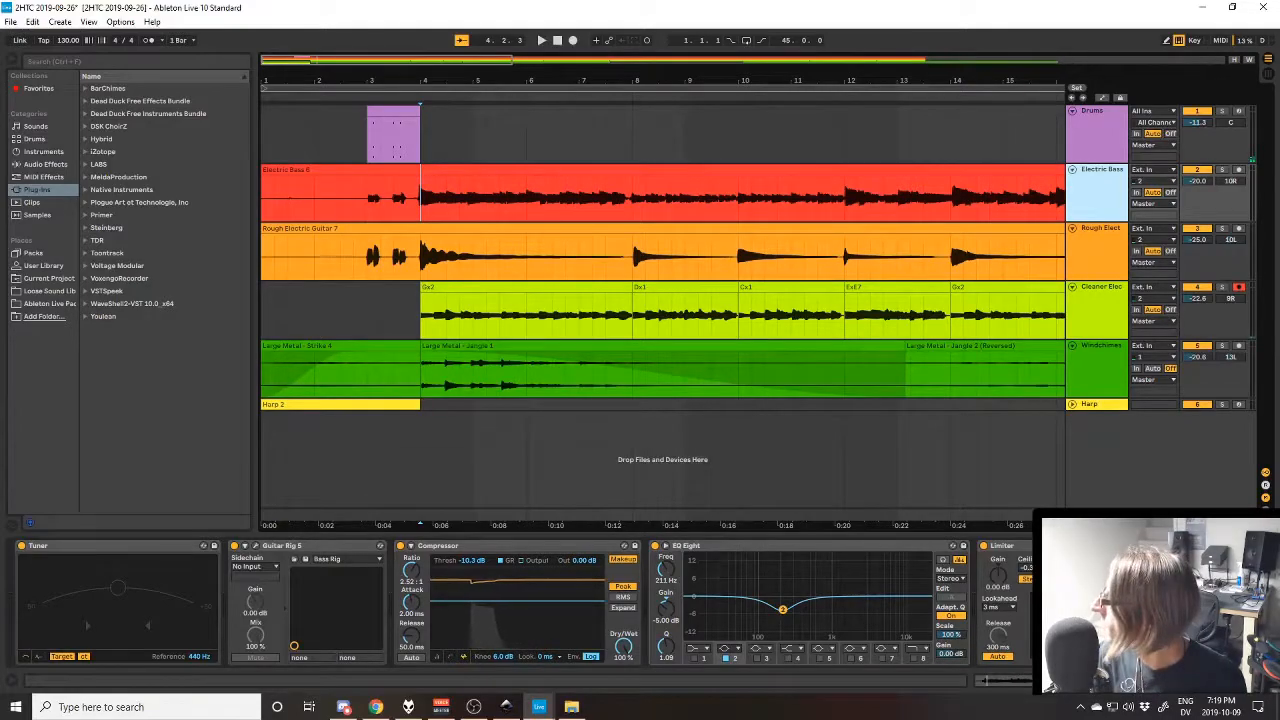
key("space")
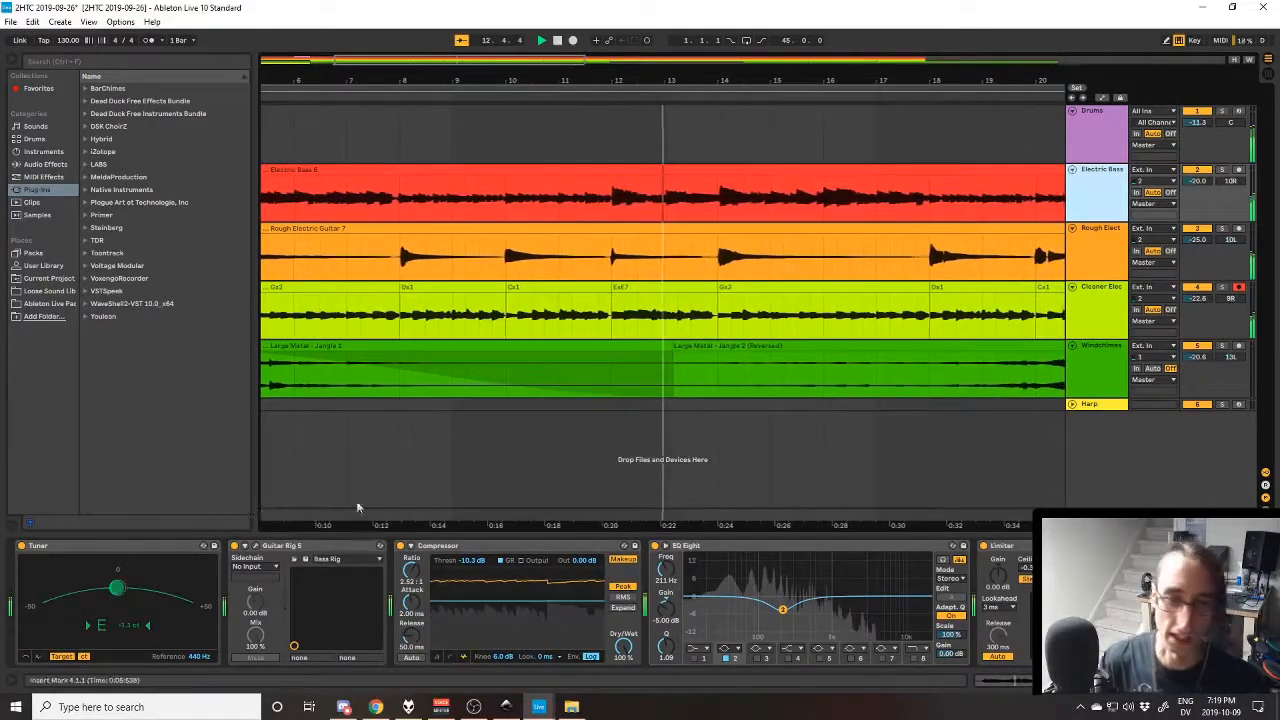
key("space")
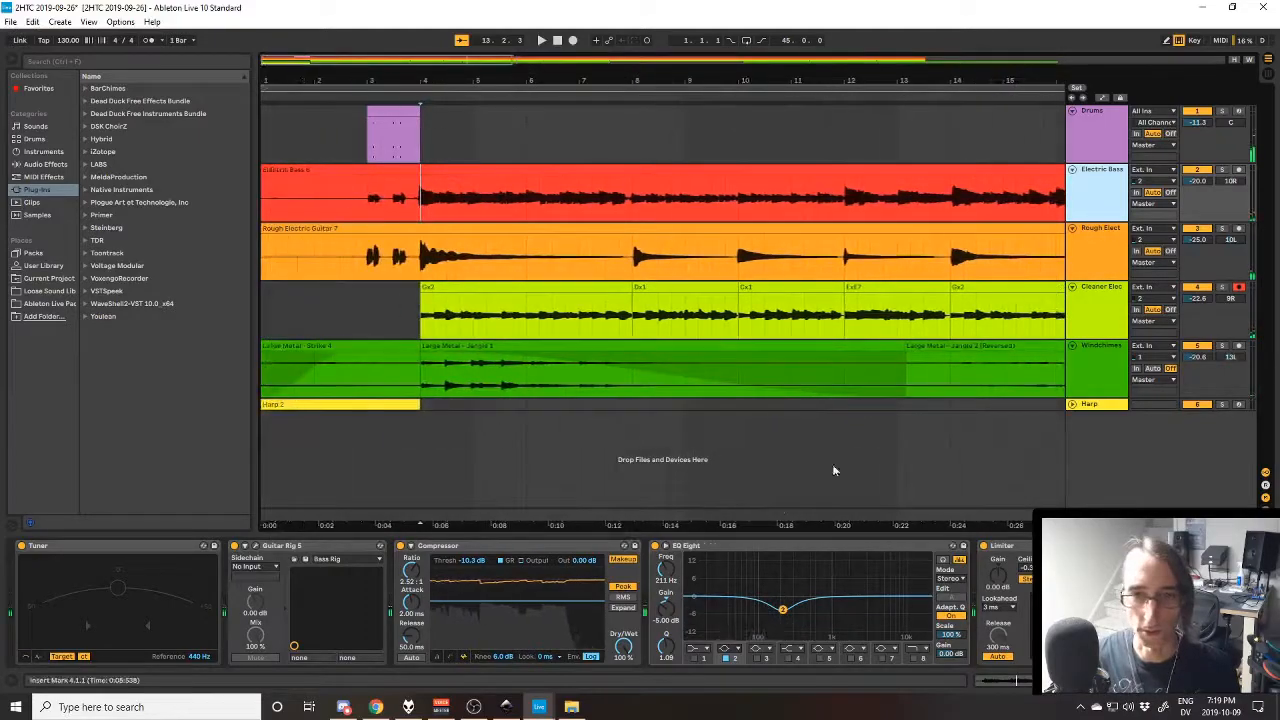
Inspect the Guitar Rig 5 amp setup on the Rough Electric Guitar track and close its window
left_click(1084, 264)
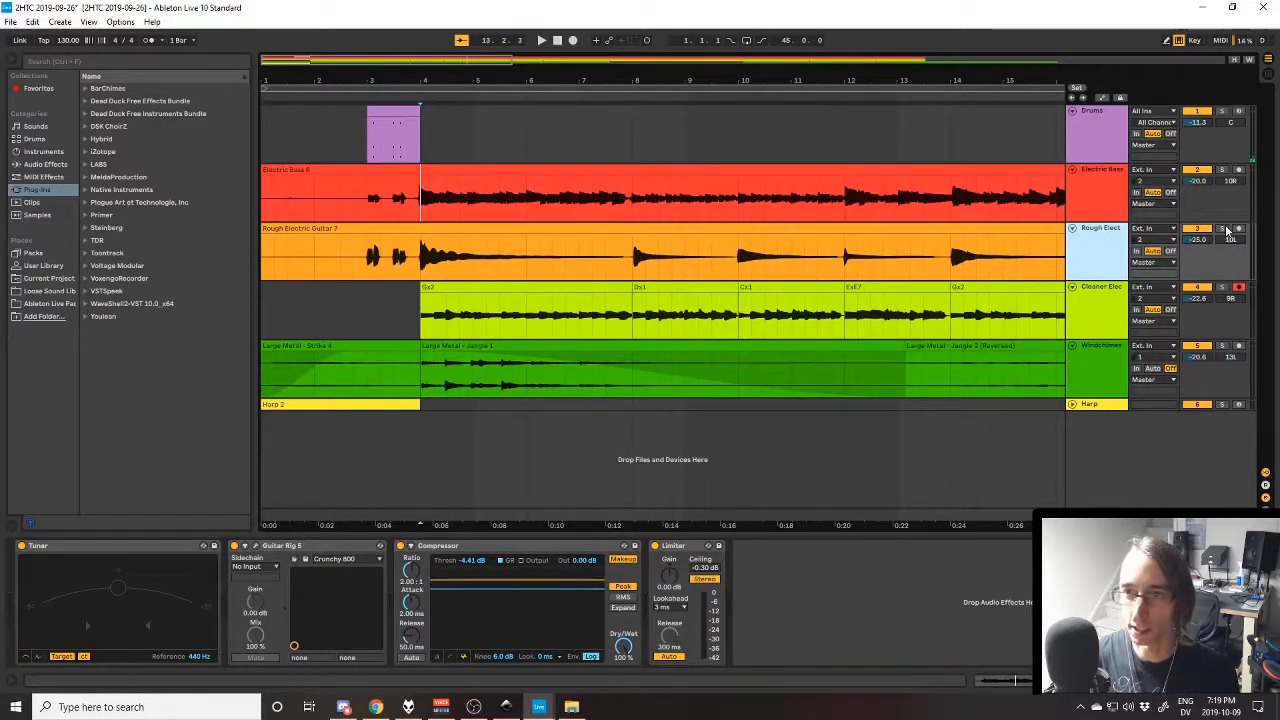
left_click(295, 558)
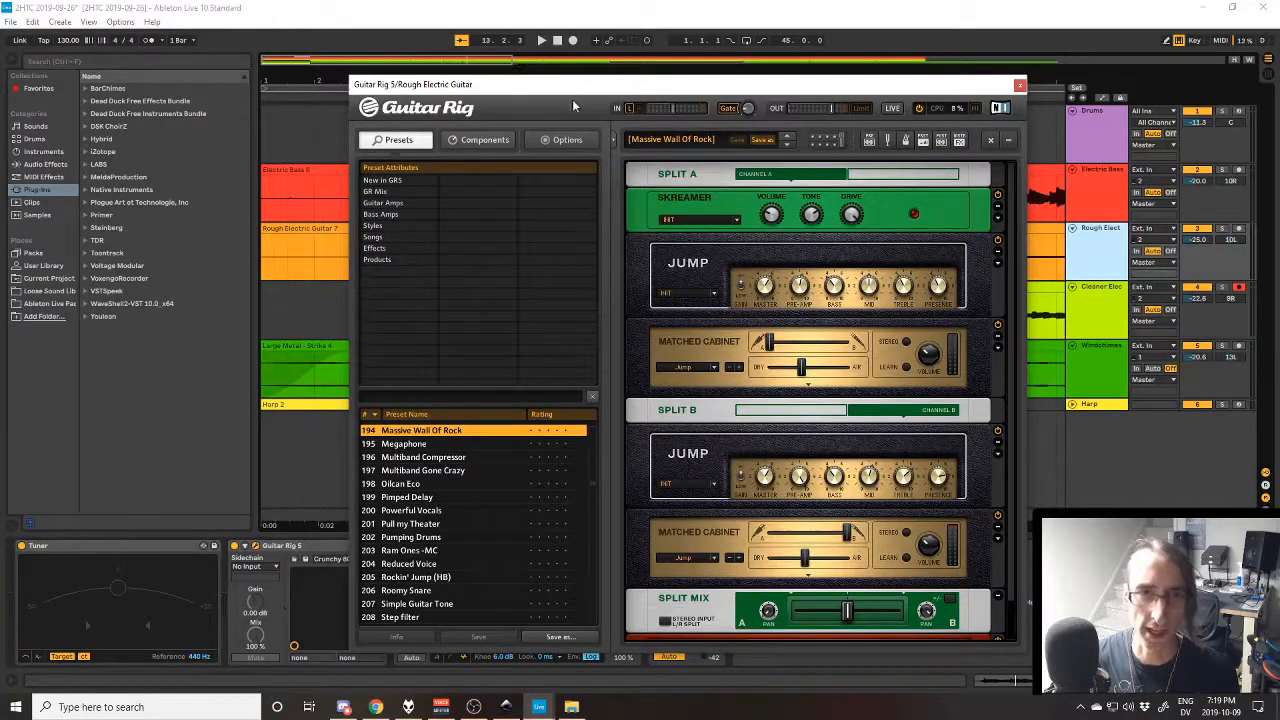
left_click_drag(607, 92, 641, 97)
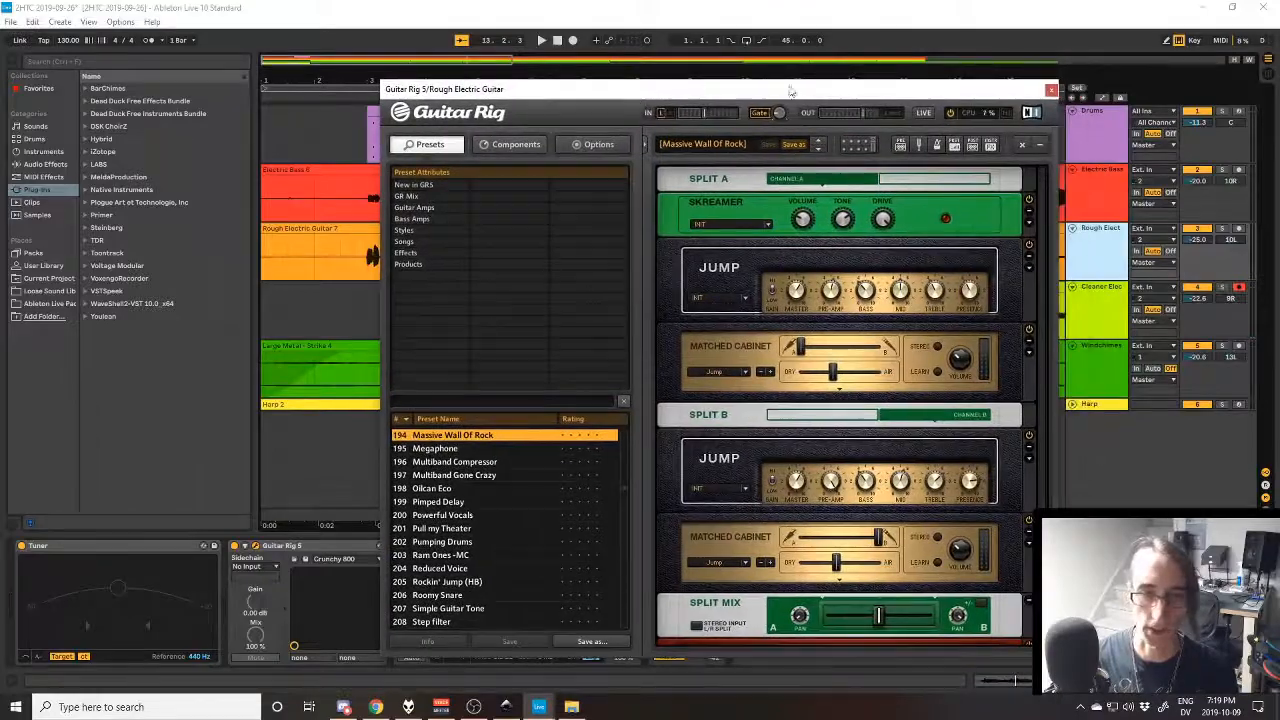
left_click(1050, 91)
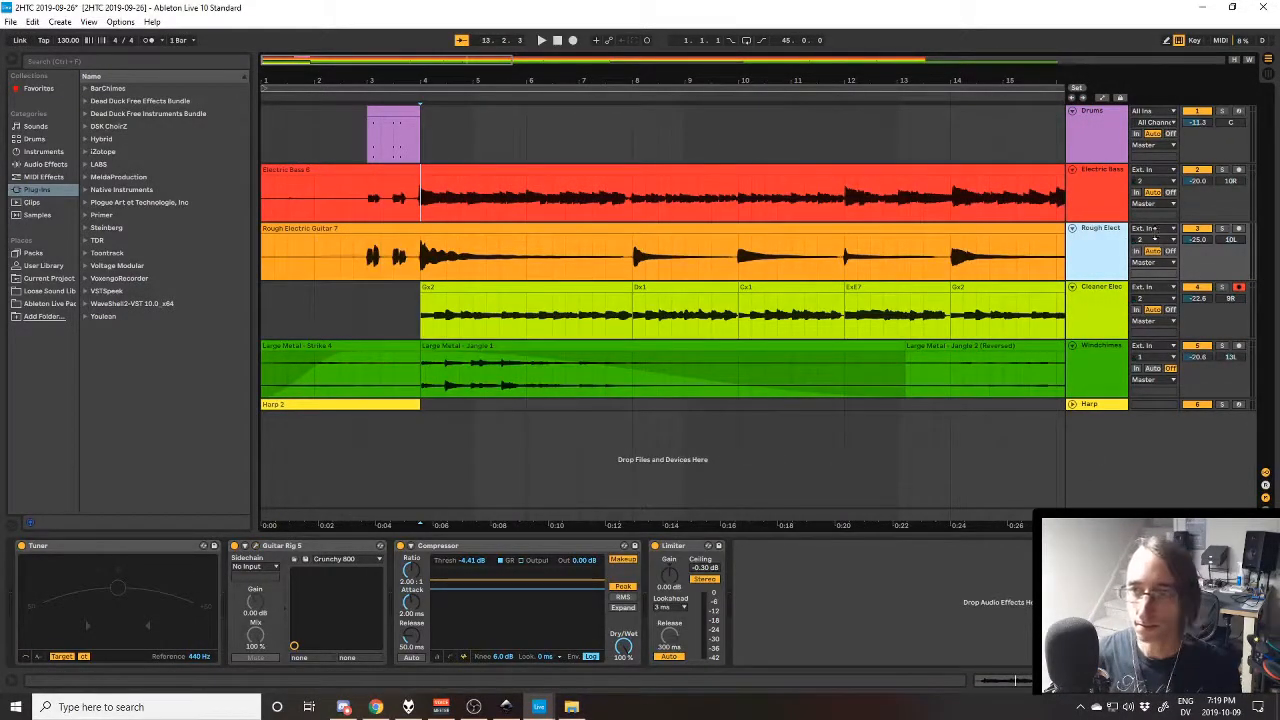
Play the soloed Rough Electric Guitar from bar 4 through its chord hits into bar 13
left_click(1220, 229)
key("space")
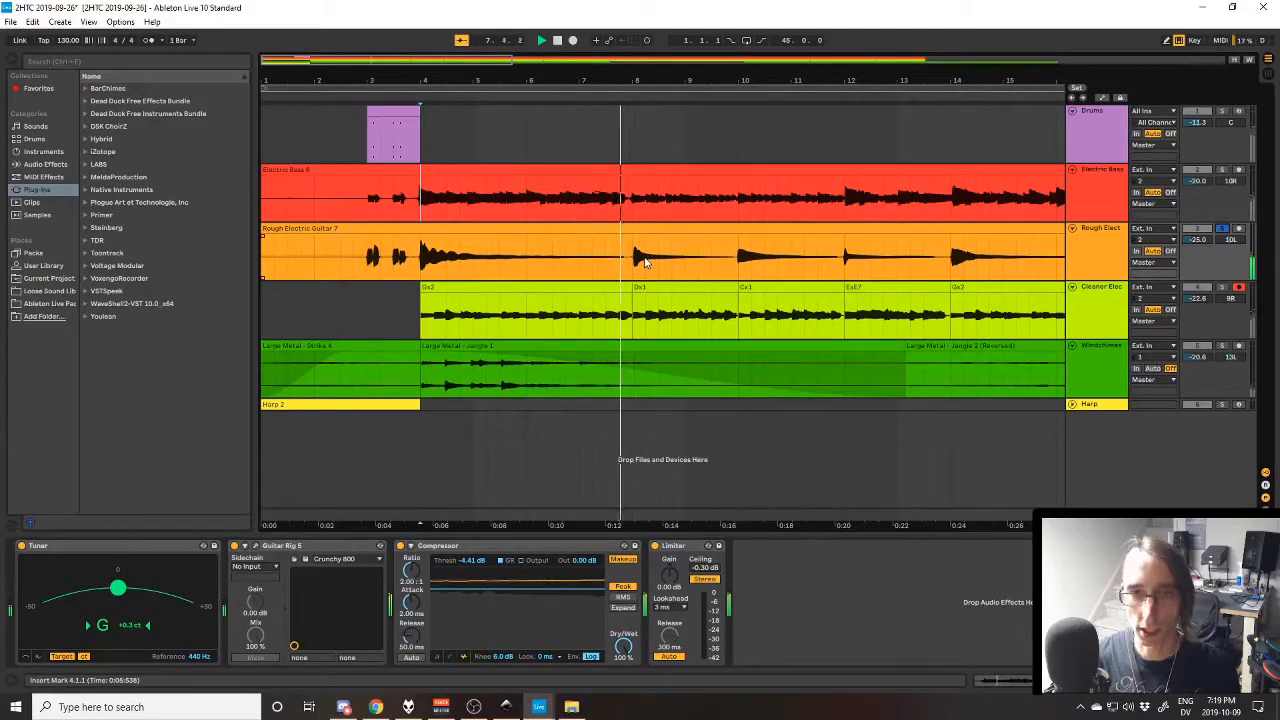
scroll(702, 262, "right", 1)
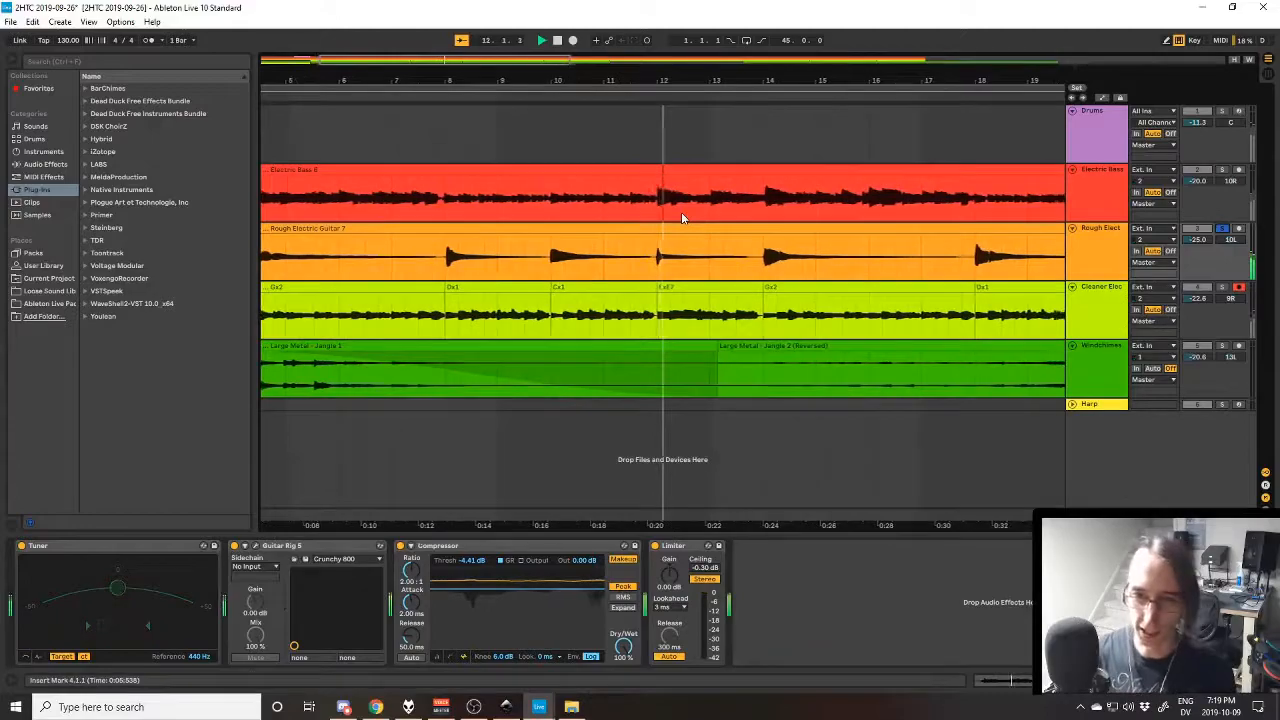
left_click(1052, 217)
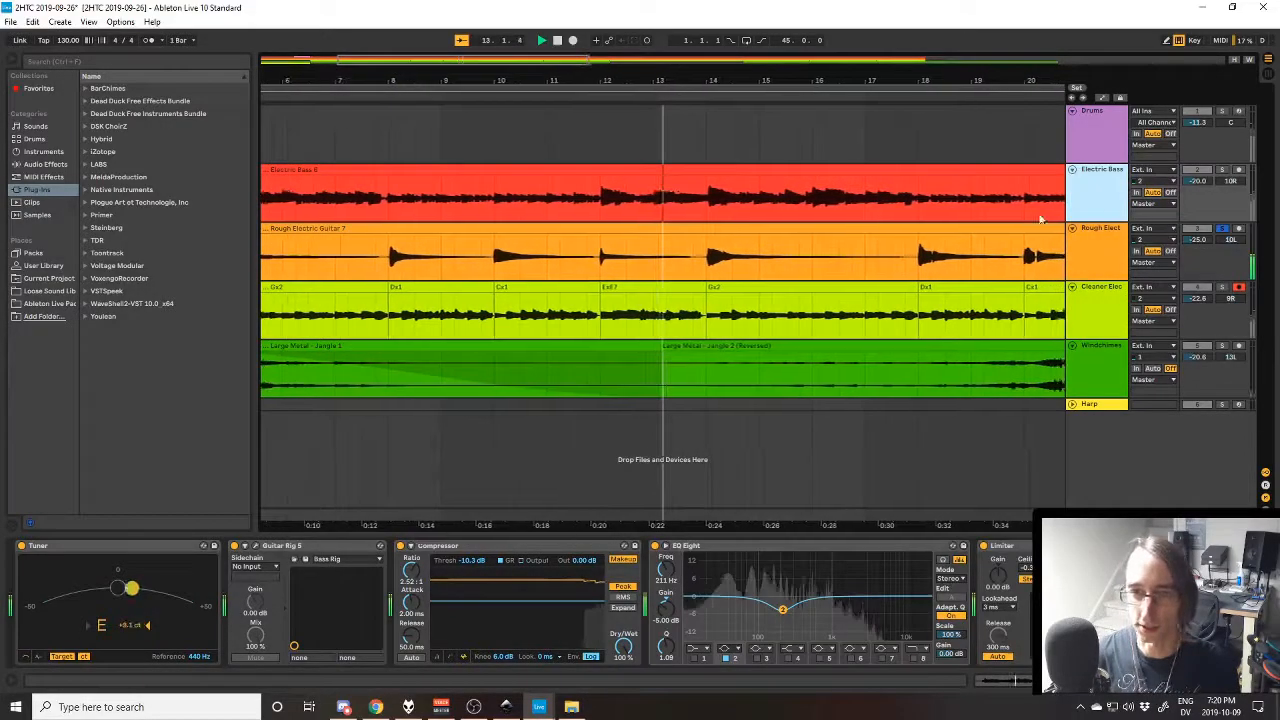
key("space")
Look ahead in the arrangement to the Bridge section, return to the beginning and clear the Rough Electric Guitar solo
left_click_drag(811, 524, 457, 523)
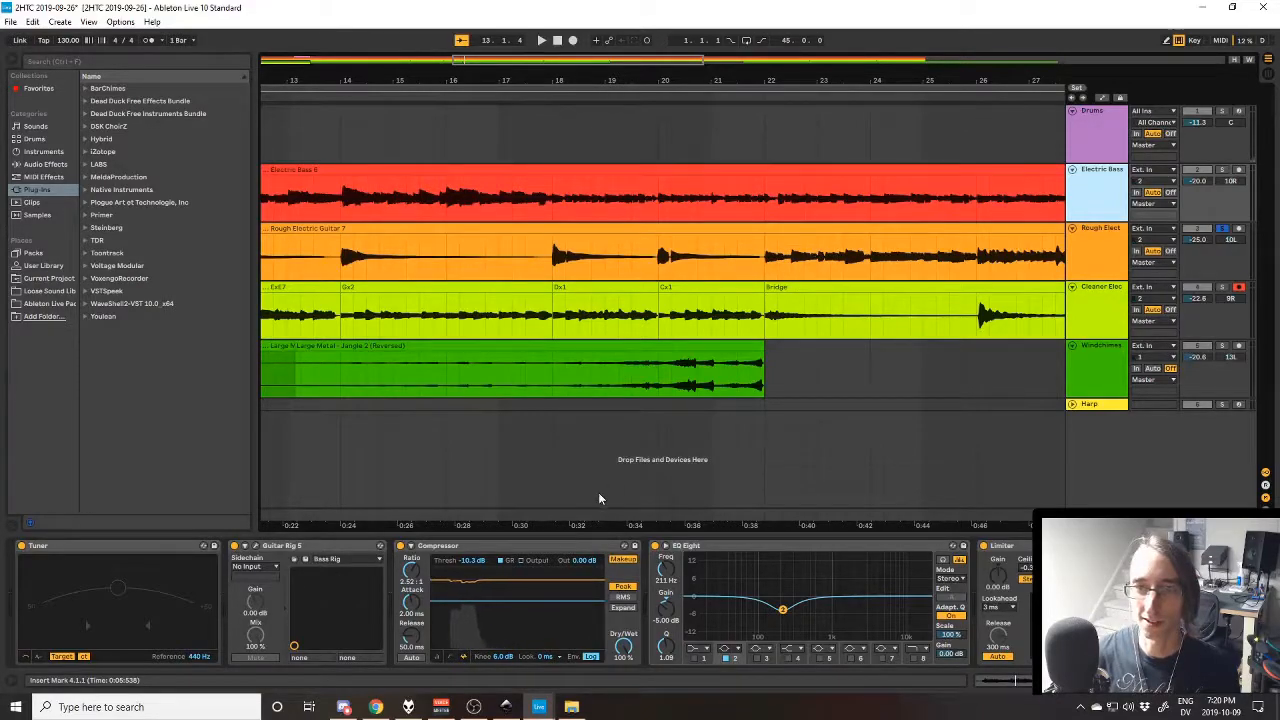
left_click_drag(605, 524, 965, 493)
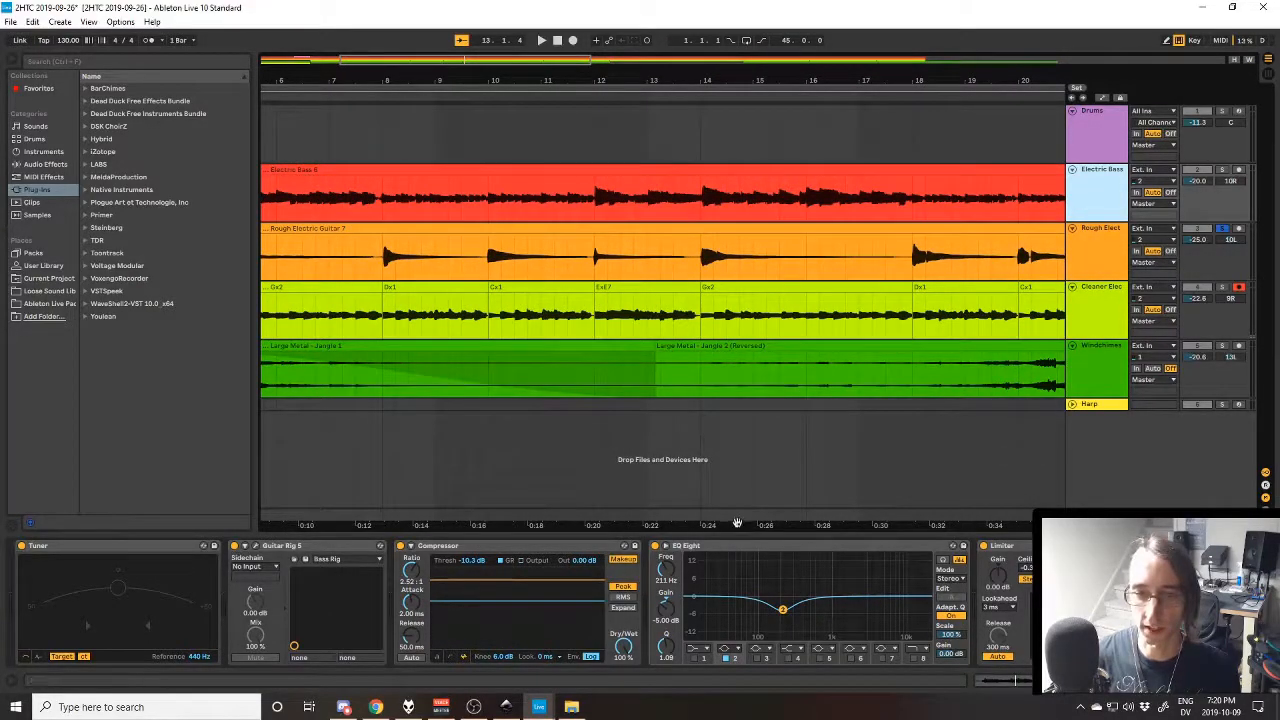
left_click_drag(737, 523, 1000, 503)
left_click(1220, 229)
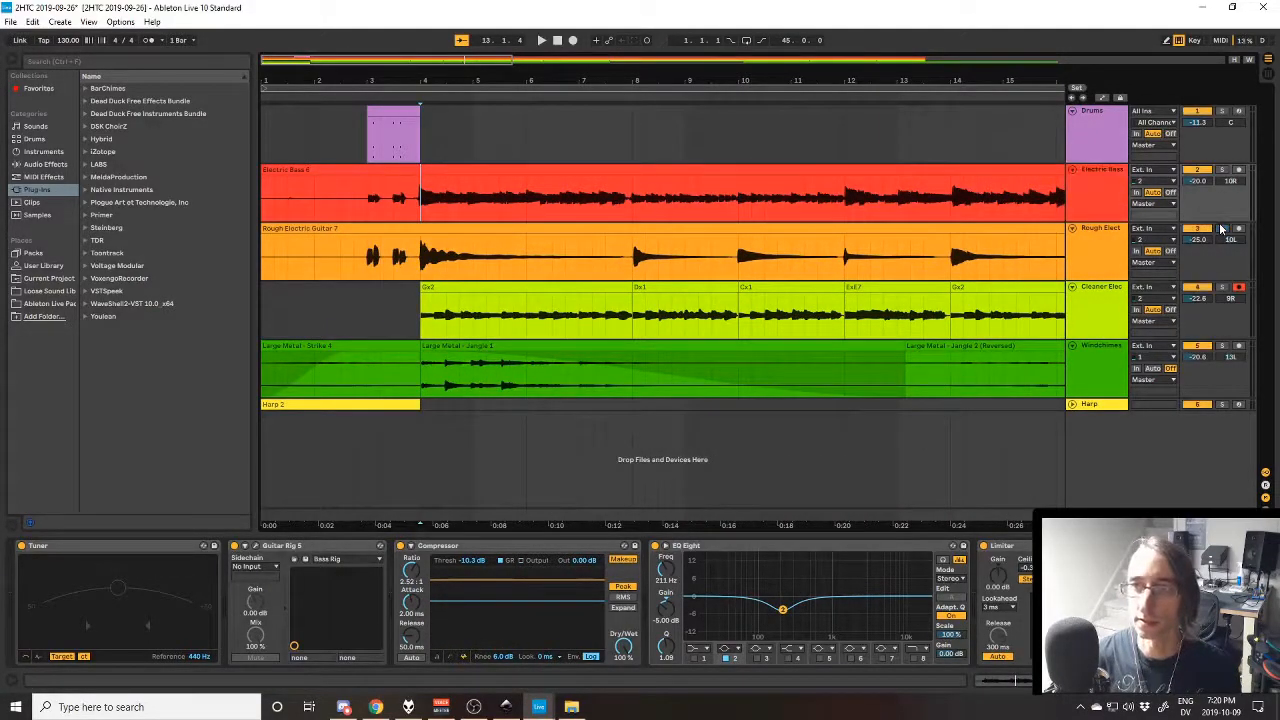
Select the Large Metal - Jangle 1 clip and play the Windchimes track soloed from bar 4
left_click(580, 346)
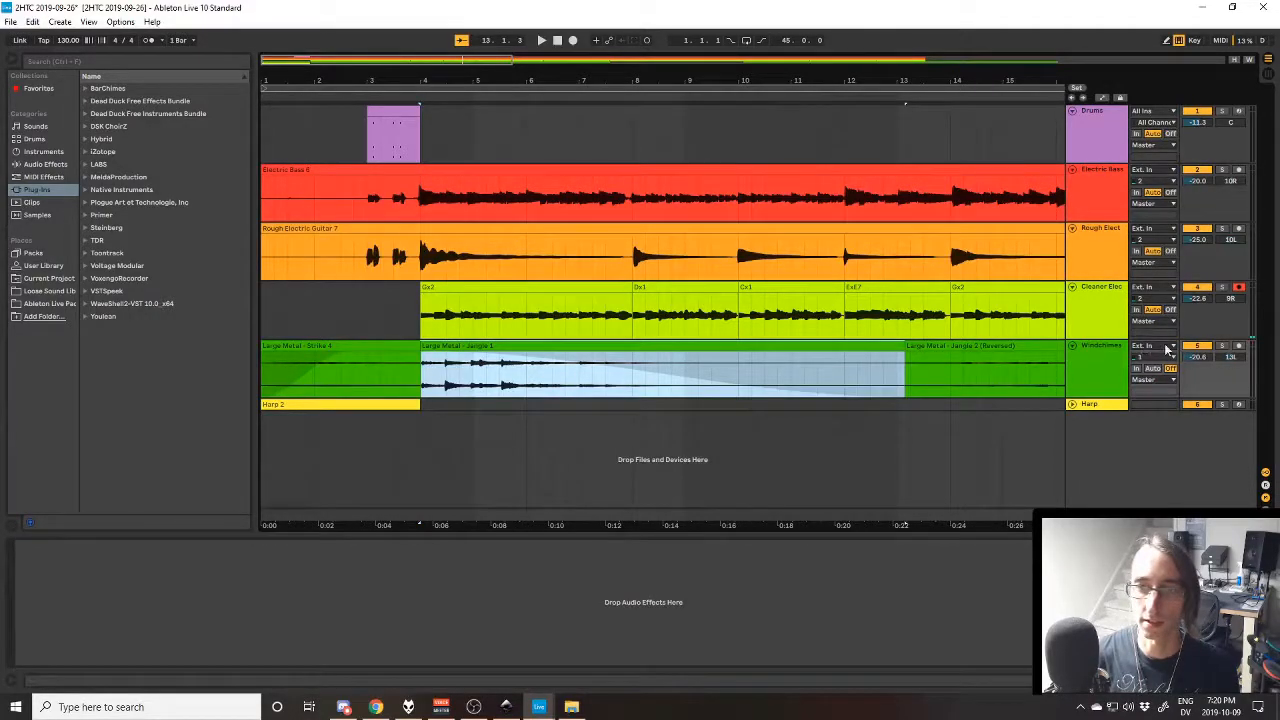
left_click(1221, 346)
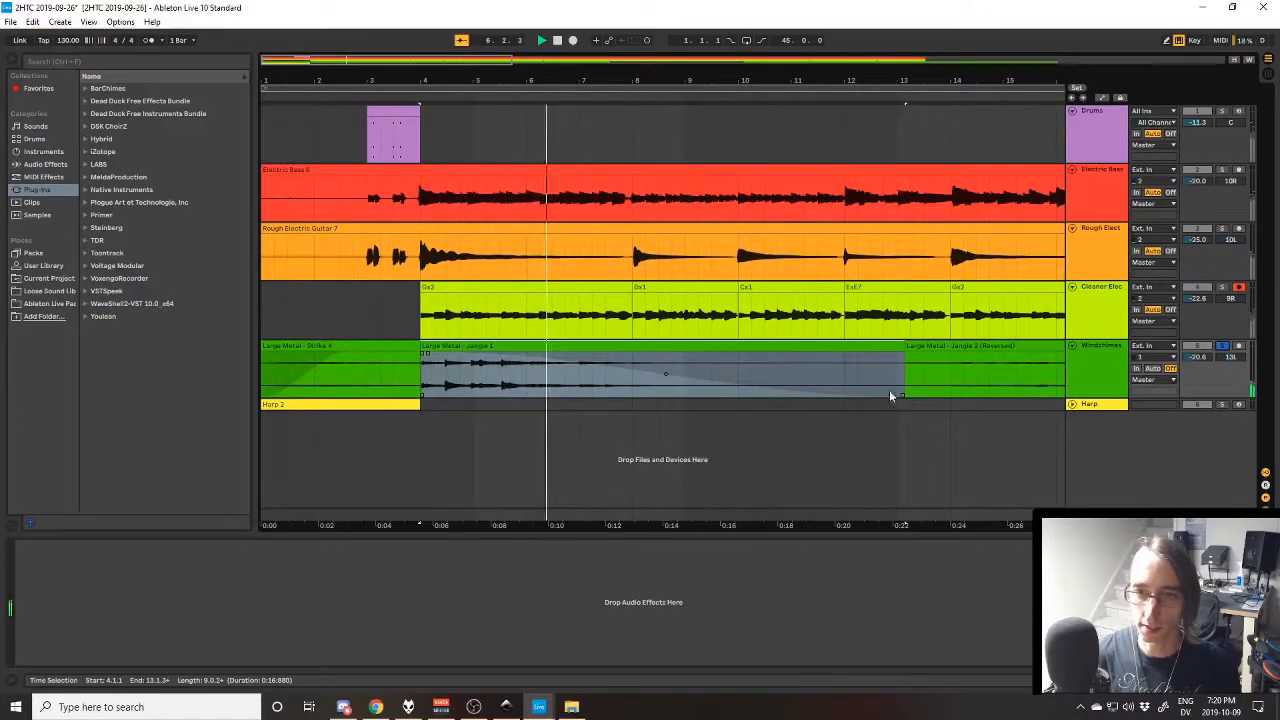
left_click(1178, 283)
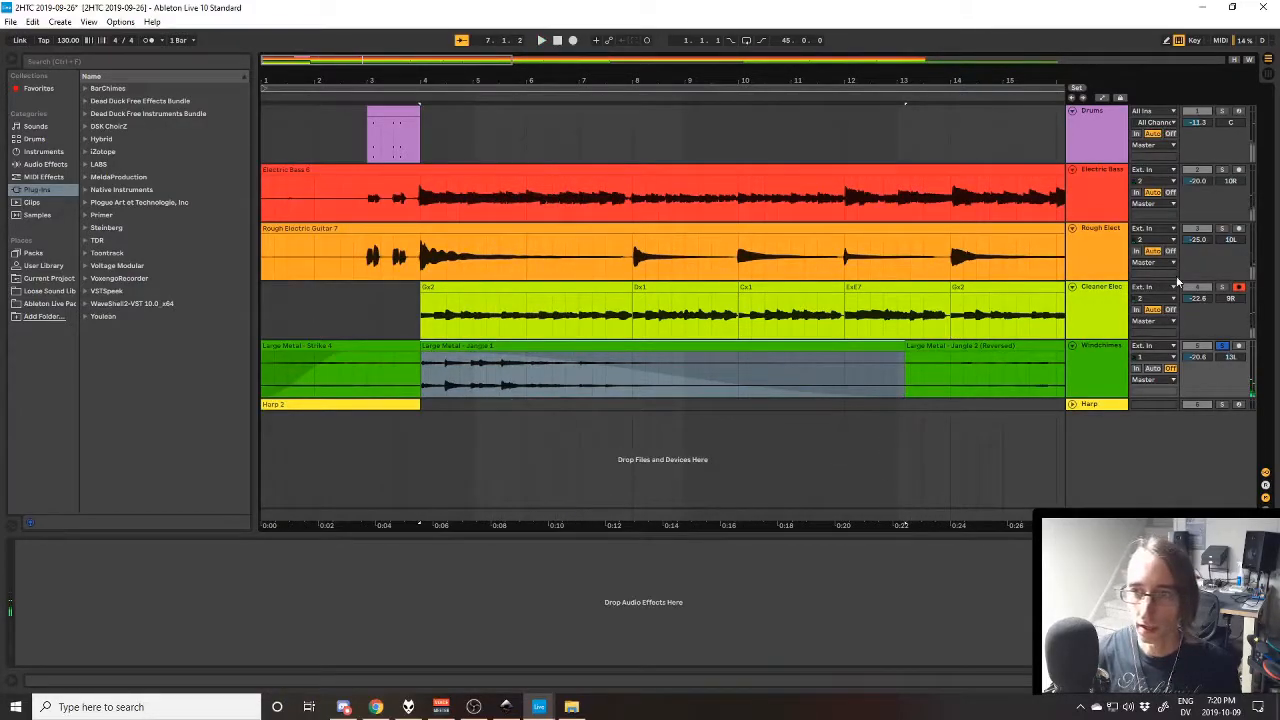
Solo the Cleaner Electric Guitar track and play the start of its part from bar 4
left_click(1108, 303)
key("space")
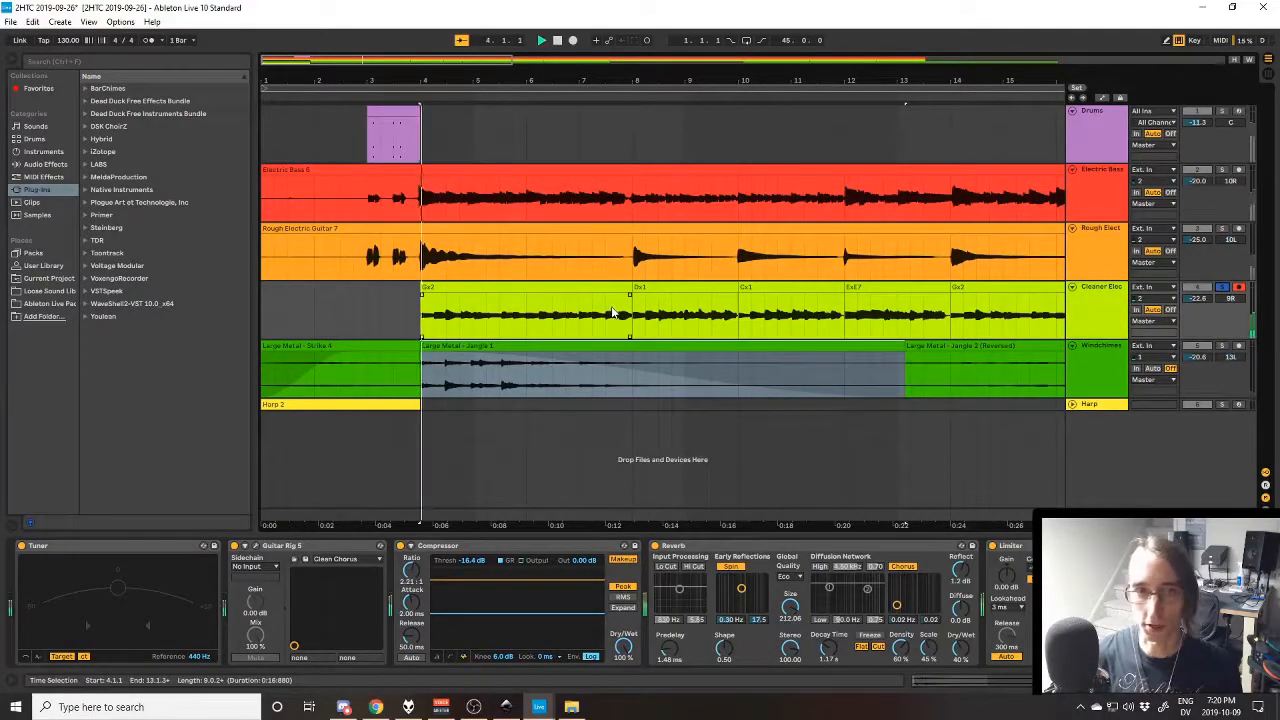
left_click_drag(614, 313, 737, 313)
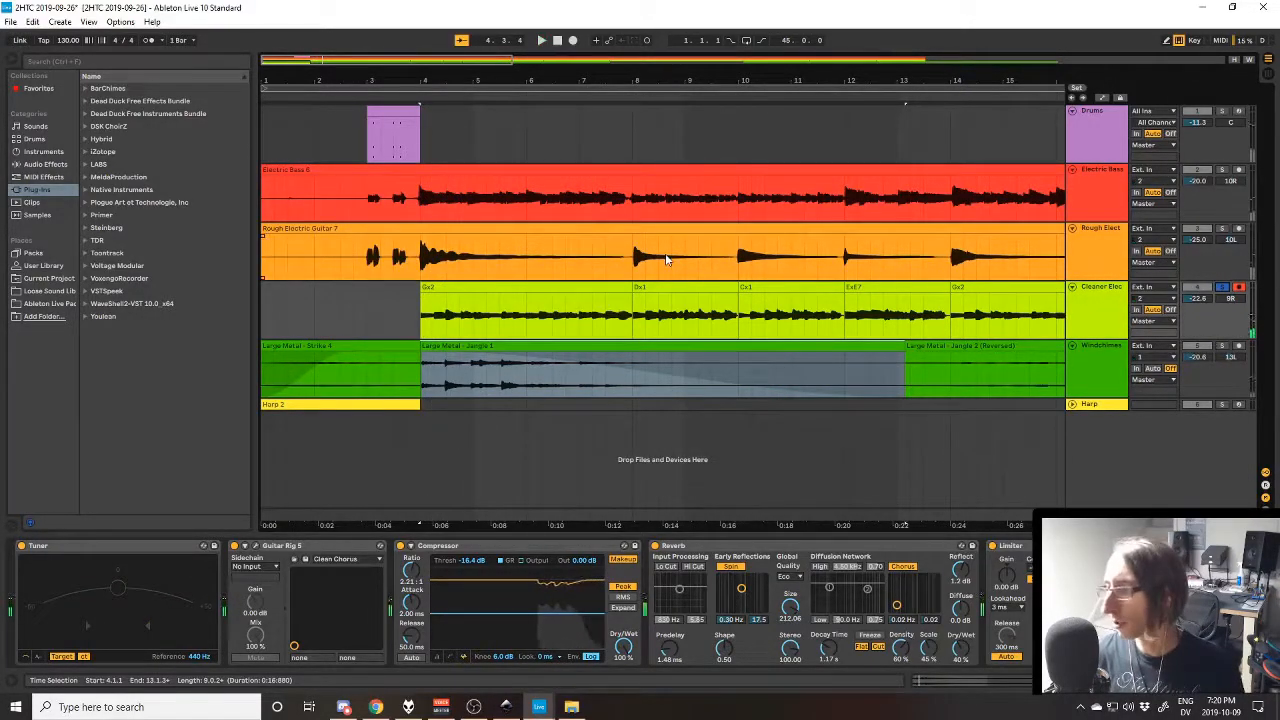
Inspect the Guitar Rig 5 Clean Chorus setup on the Cleaner Electric Guitar track and close its window
left_click(1108, 309)
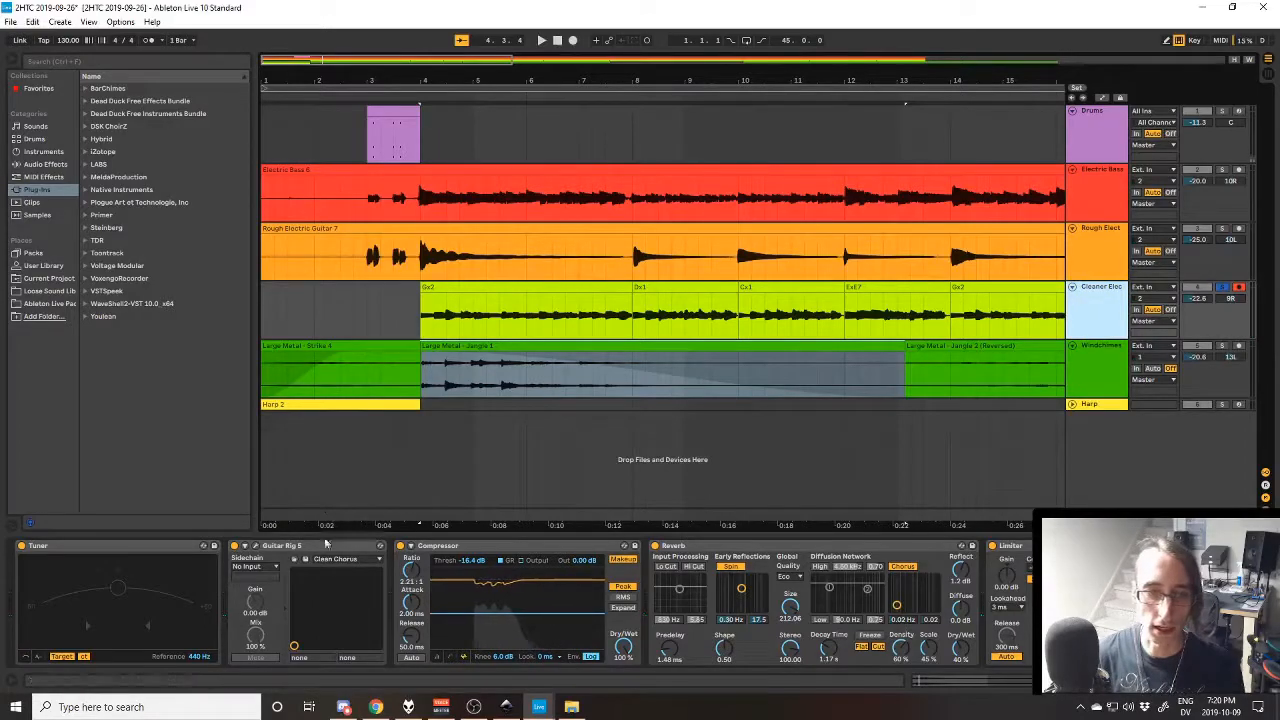
left_click(256, 548)
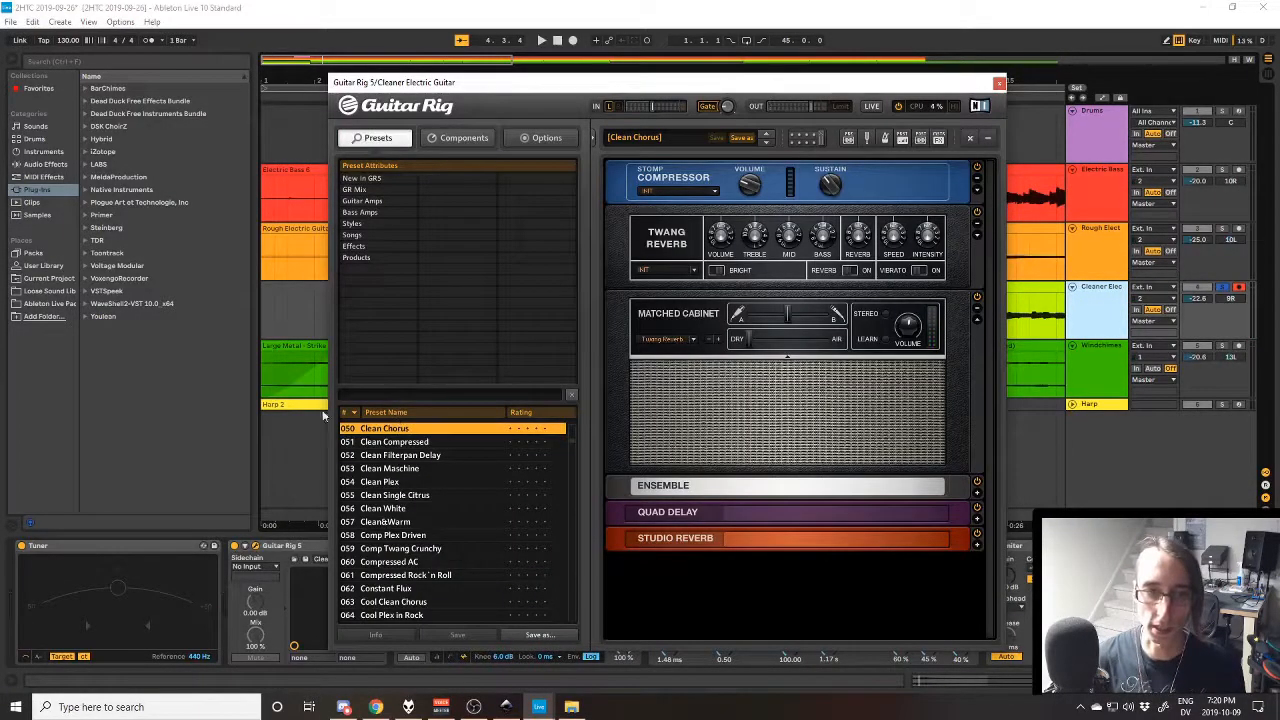
left_click(998, 84)
Play the soloed Cleaner Electric Guitar from bar 4 into bar 14, following the Gx2, Dx1, Cx1 and ExE7 clips
key("space")
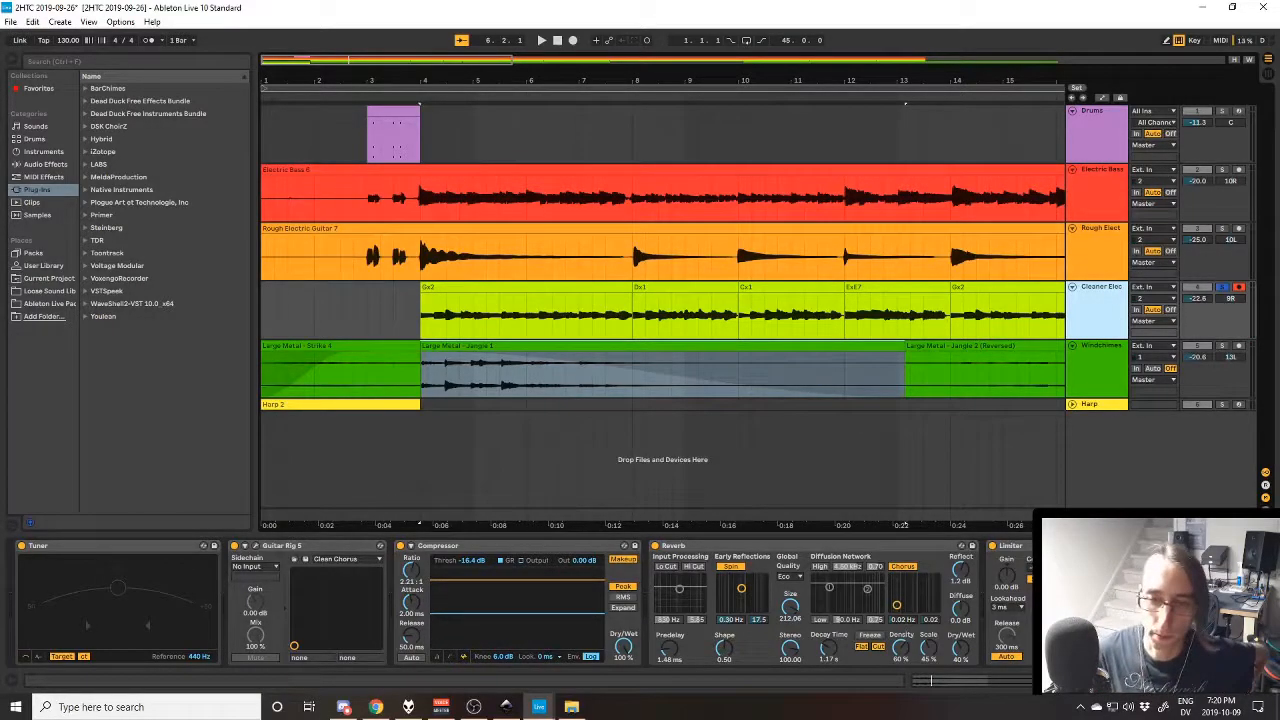
key("space")
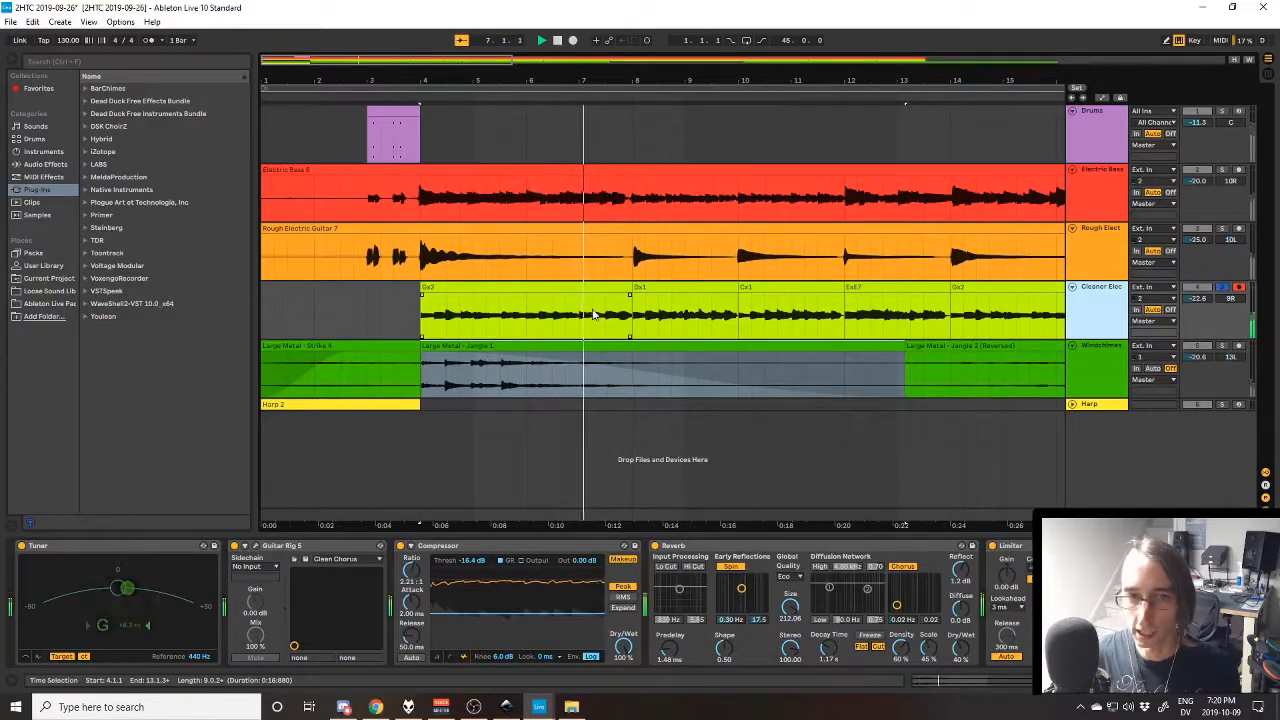
left_click(689, 289)
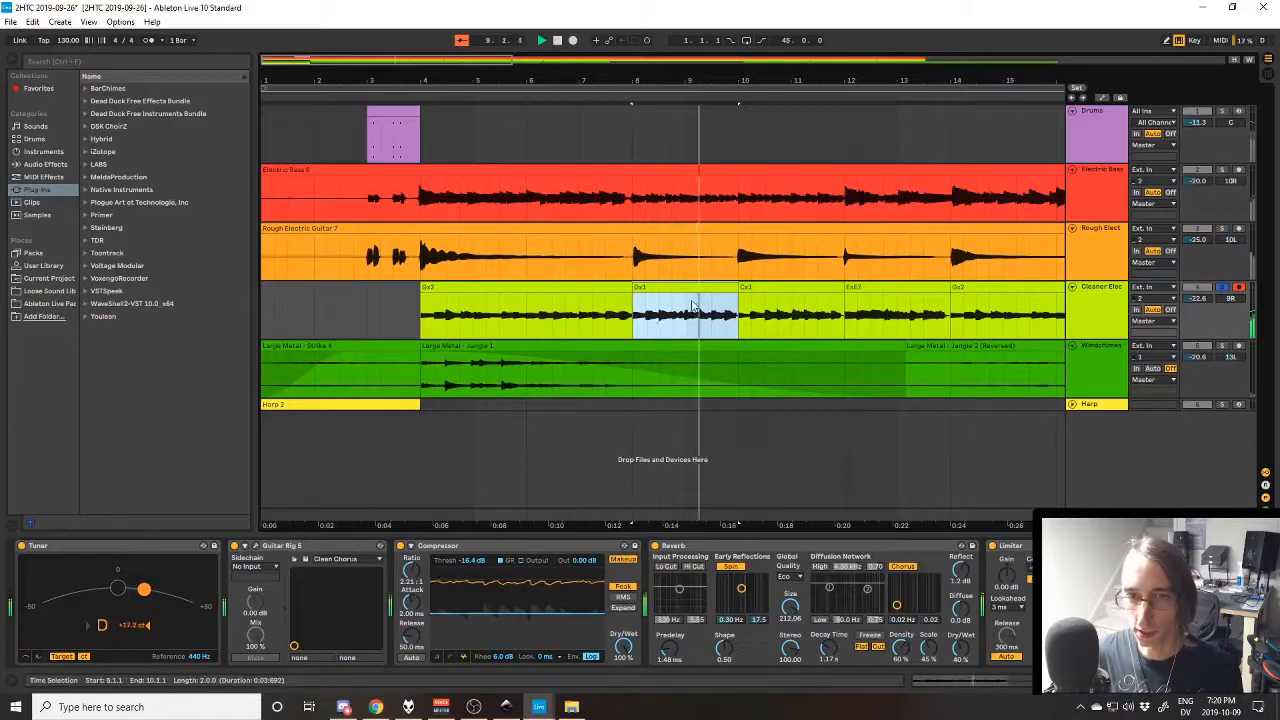
left_click(780, 292)
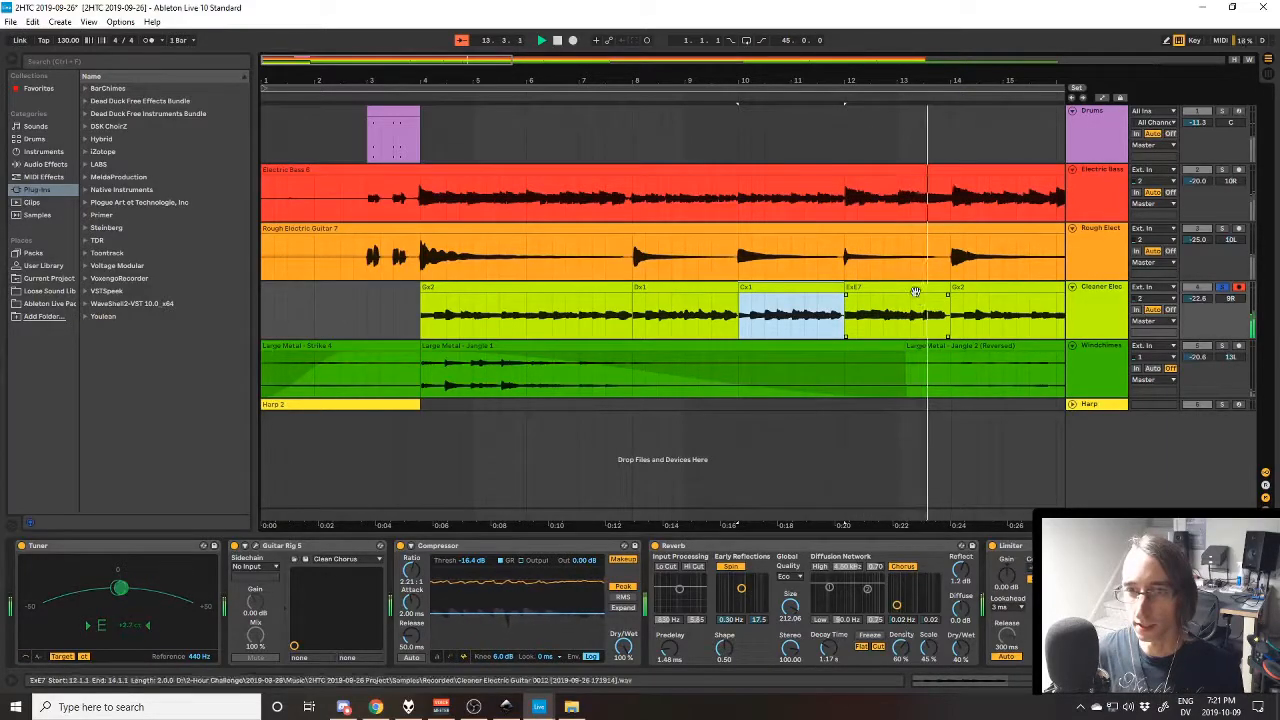
key("space")
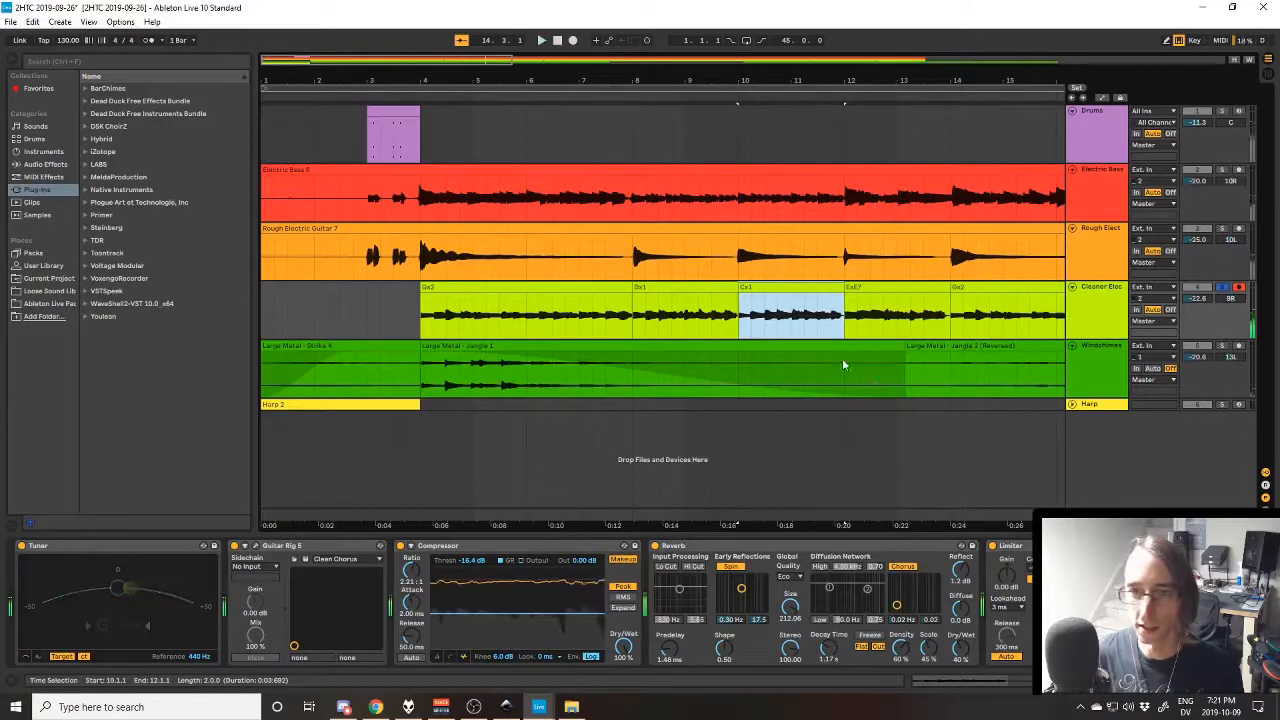
Examine the repeating chord pattern on the Cleaner Electric Guitar track and select the clips from Gx2 at bar 4 through Cx1
left_click_drag(780, 537, 726, 549)
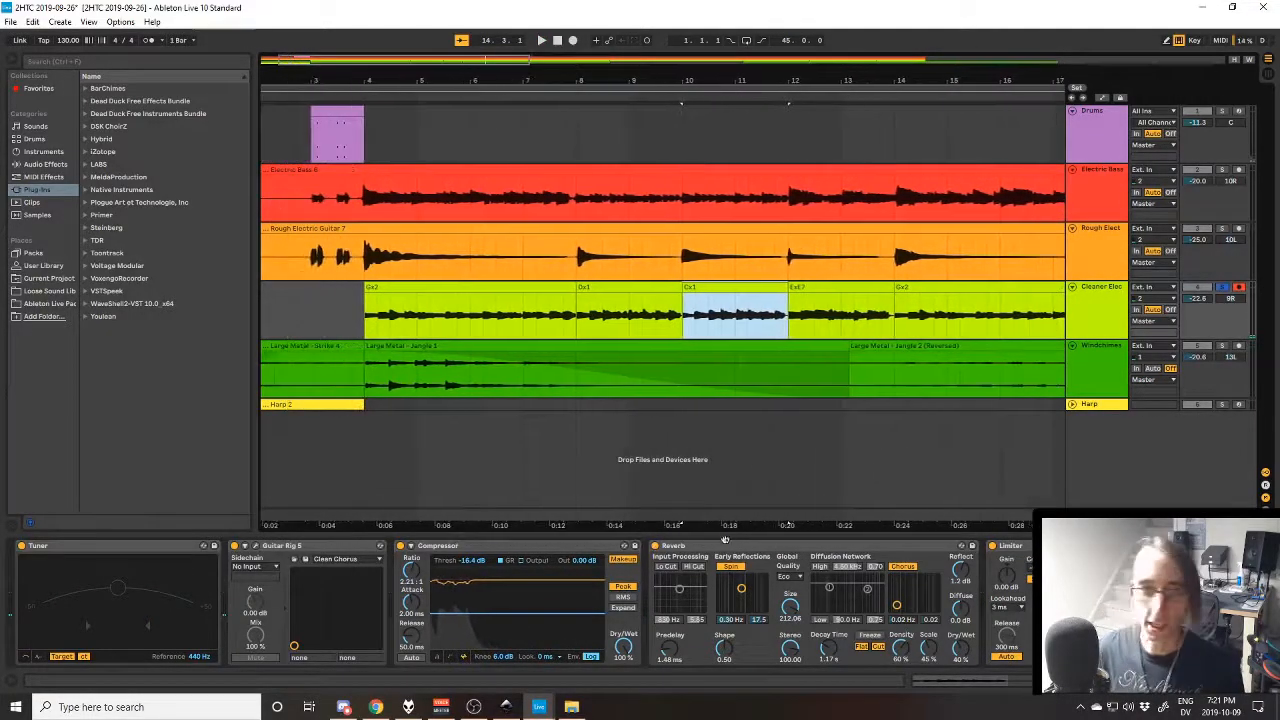
left_click(550, 300)
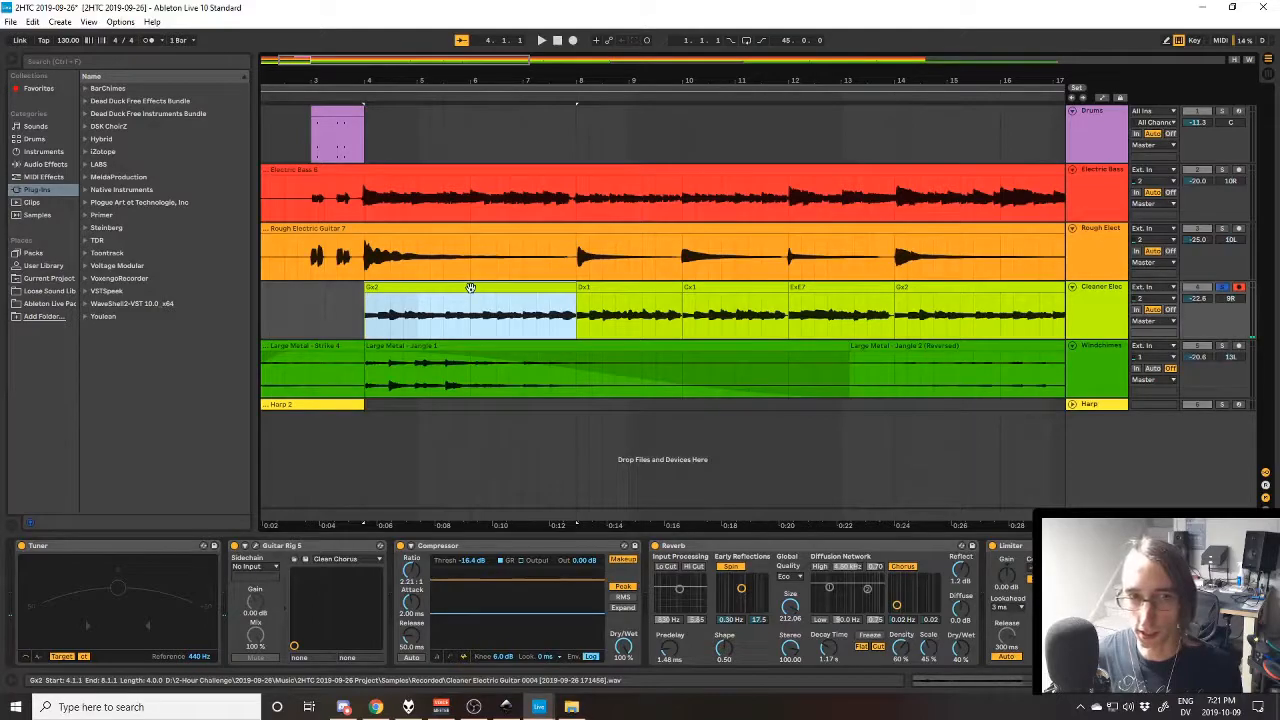
scroll(578, 530, "right", 2)
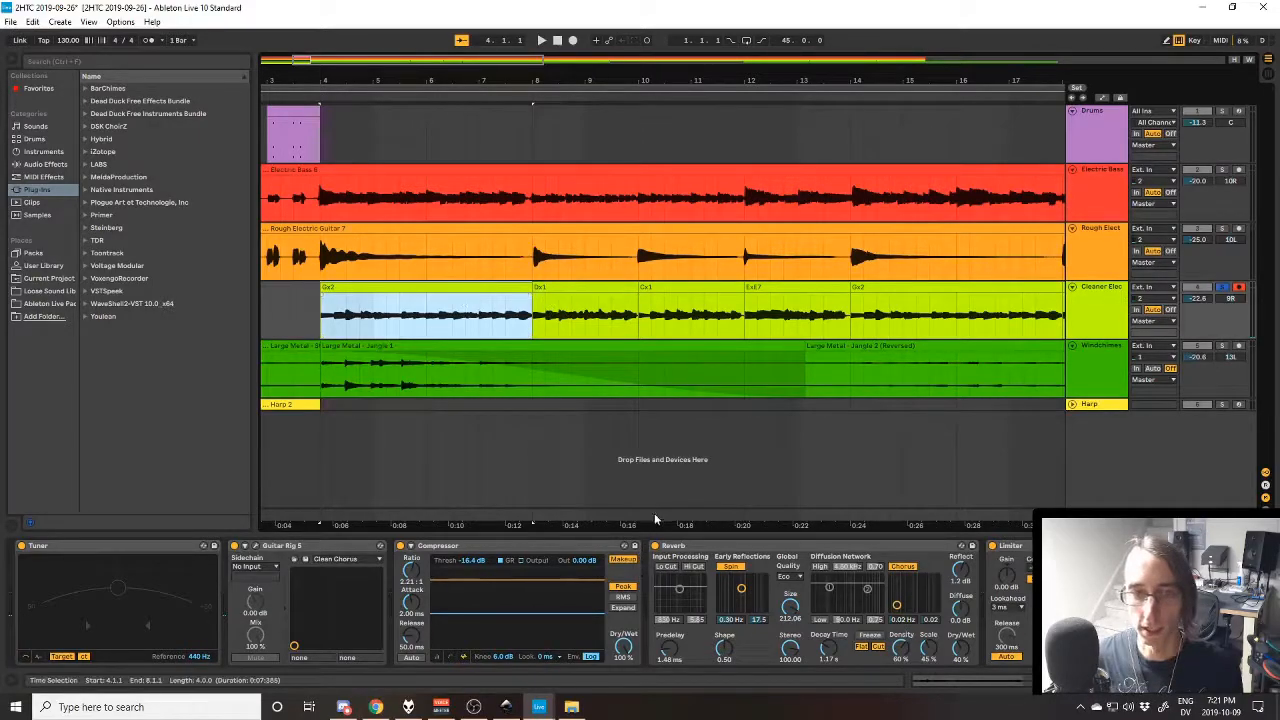
left_click_drag(665, 524, 510, 344)
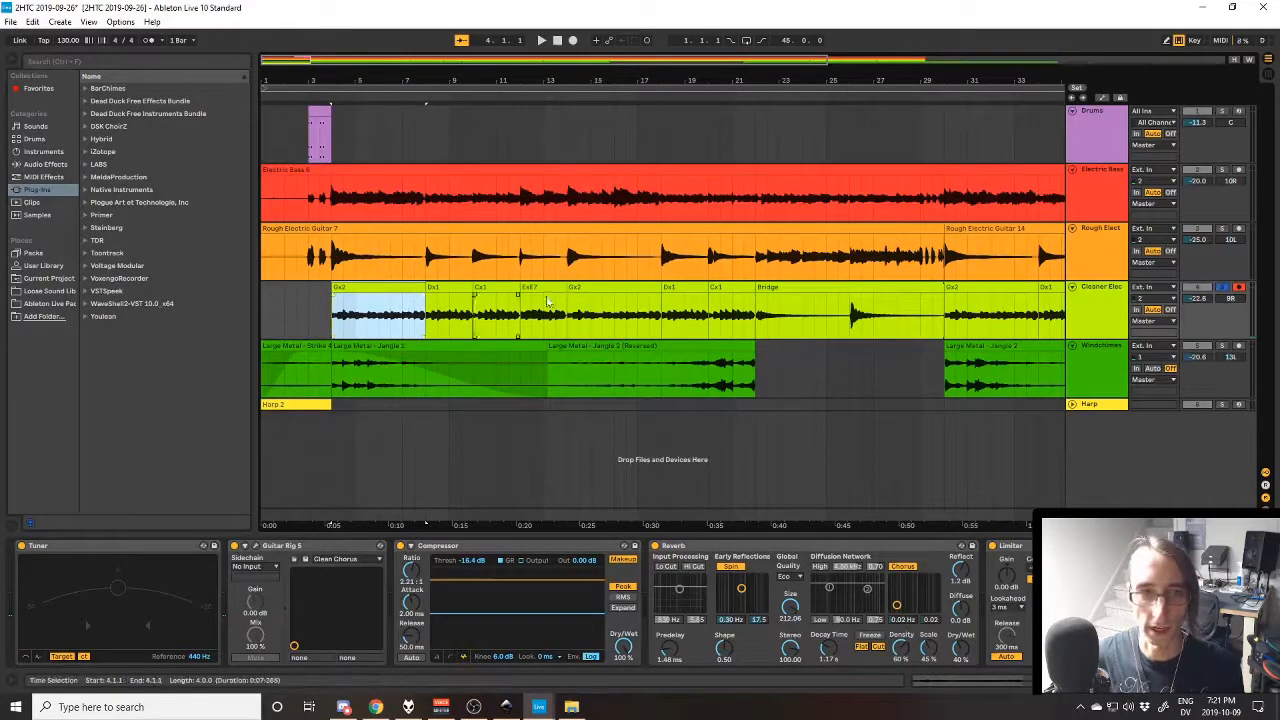
left_click(610, 290)
left_click(363, 287)
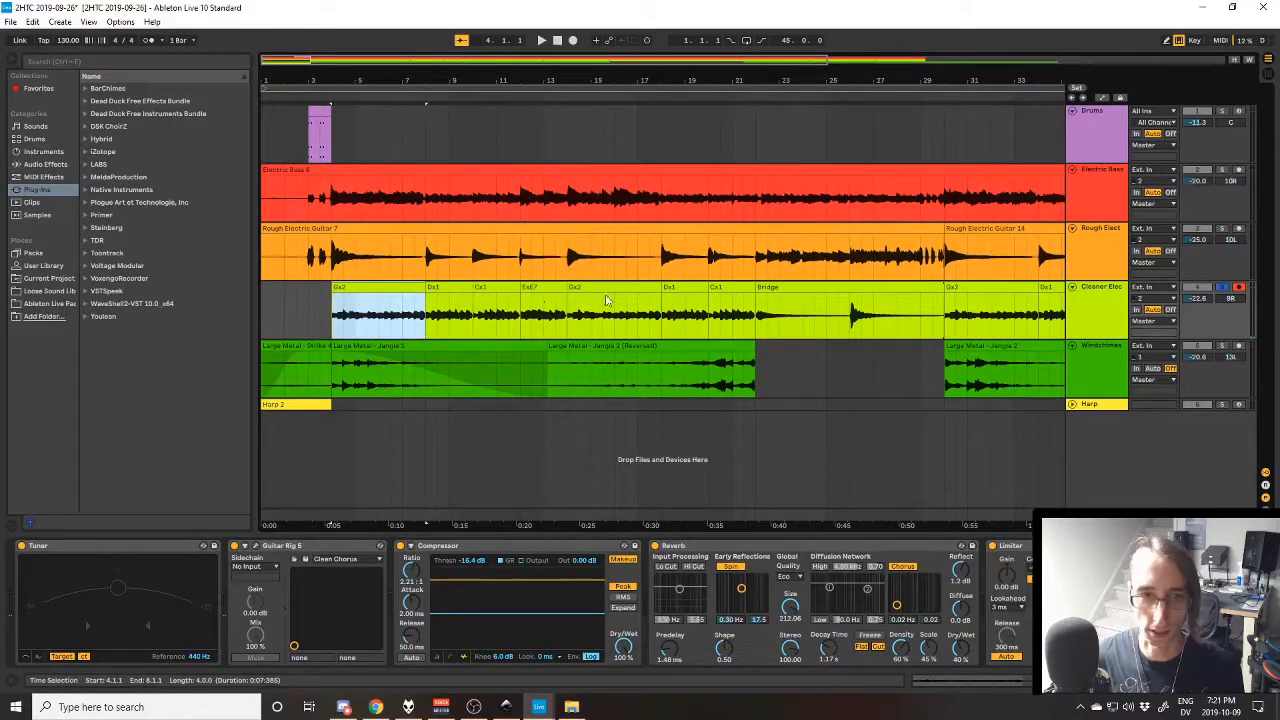
left_click(490, 298, "shift")
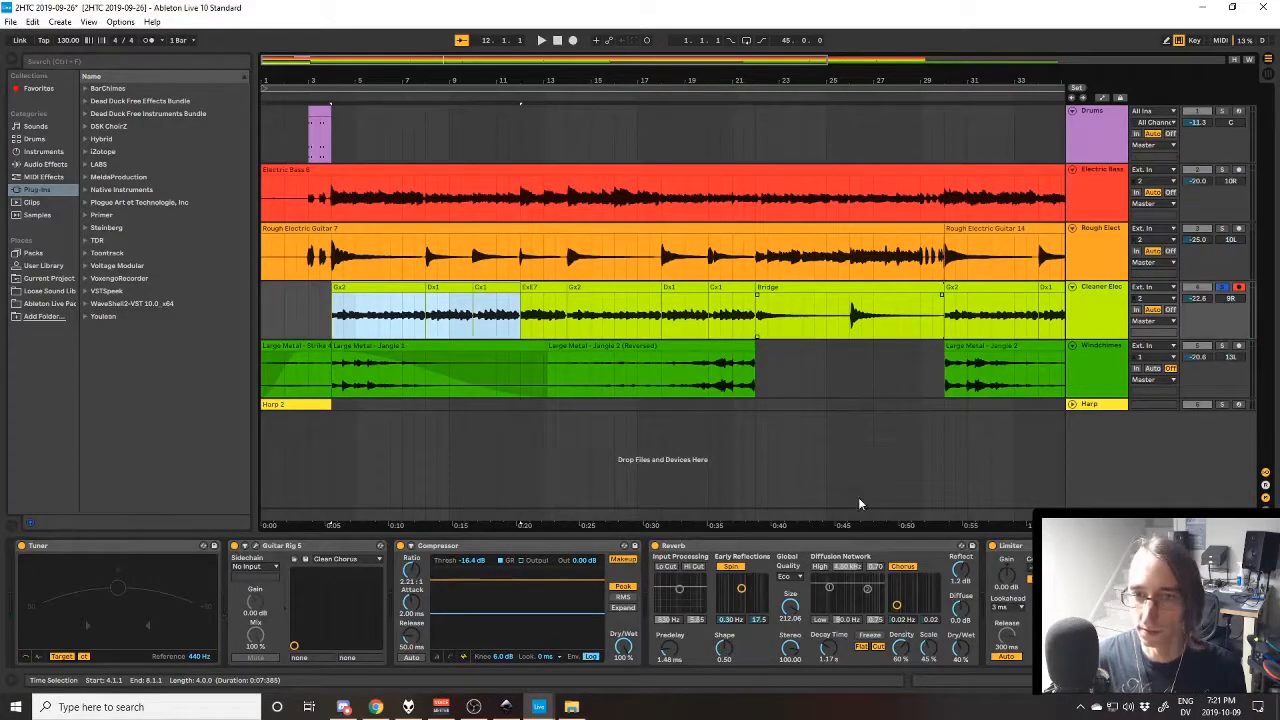
left_click_drag(868, 525, 888, 510)
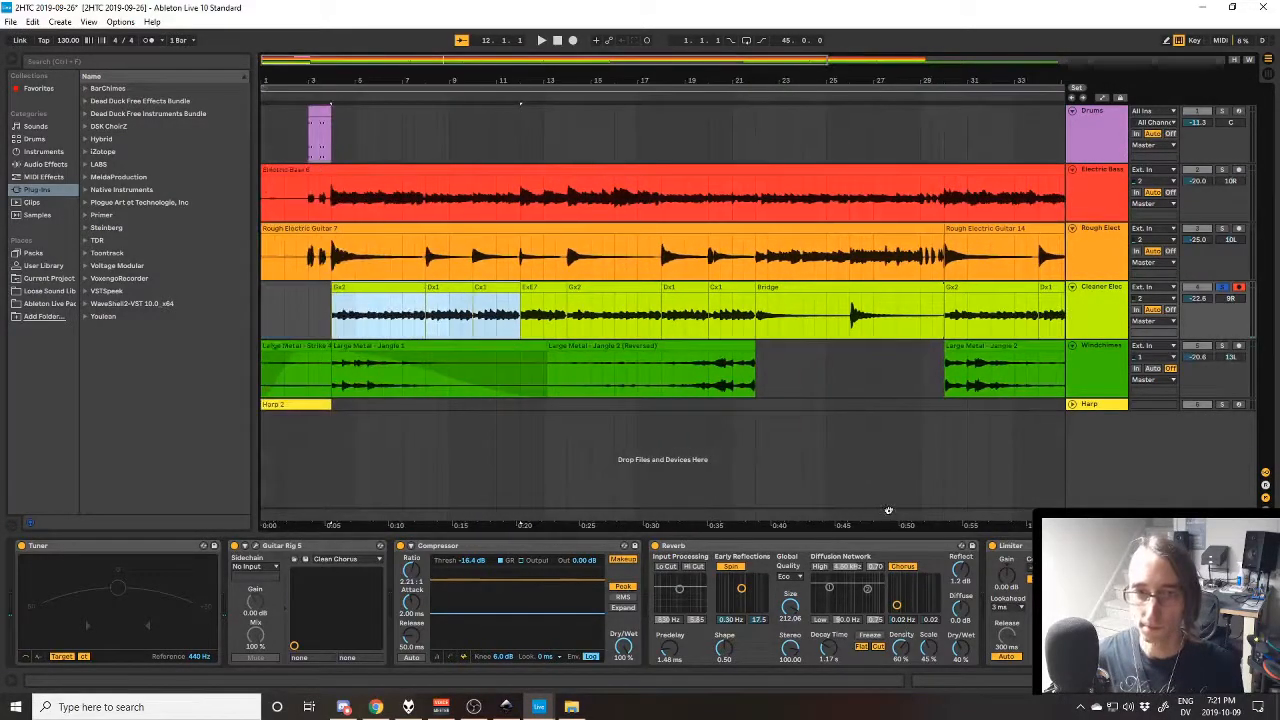
Select the Large Metal - Jangle 2 (Reversed) clip and play the Windchimes track soloed from bar 13 into the Bridge
left_click(690, 373)
left_click(695, 347)
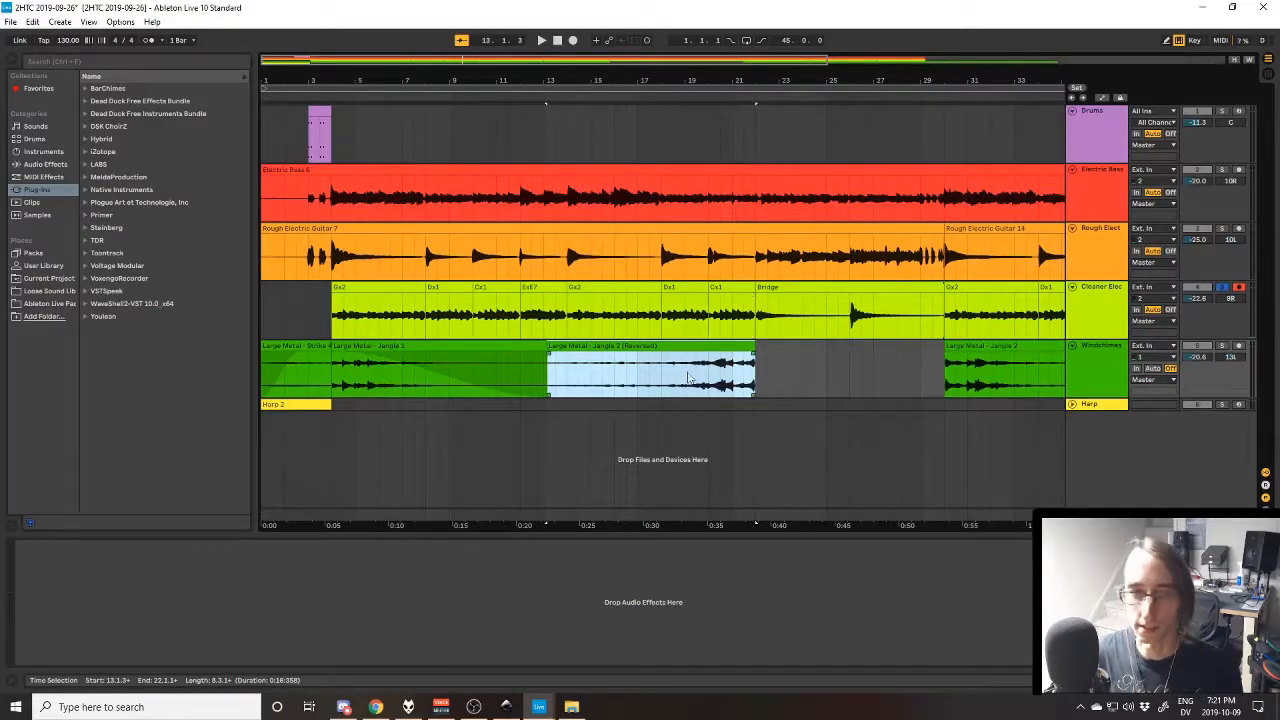
left_click(1221, 348)
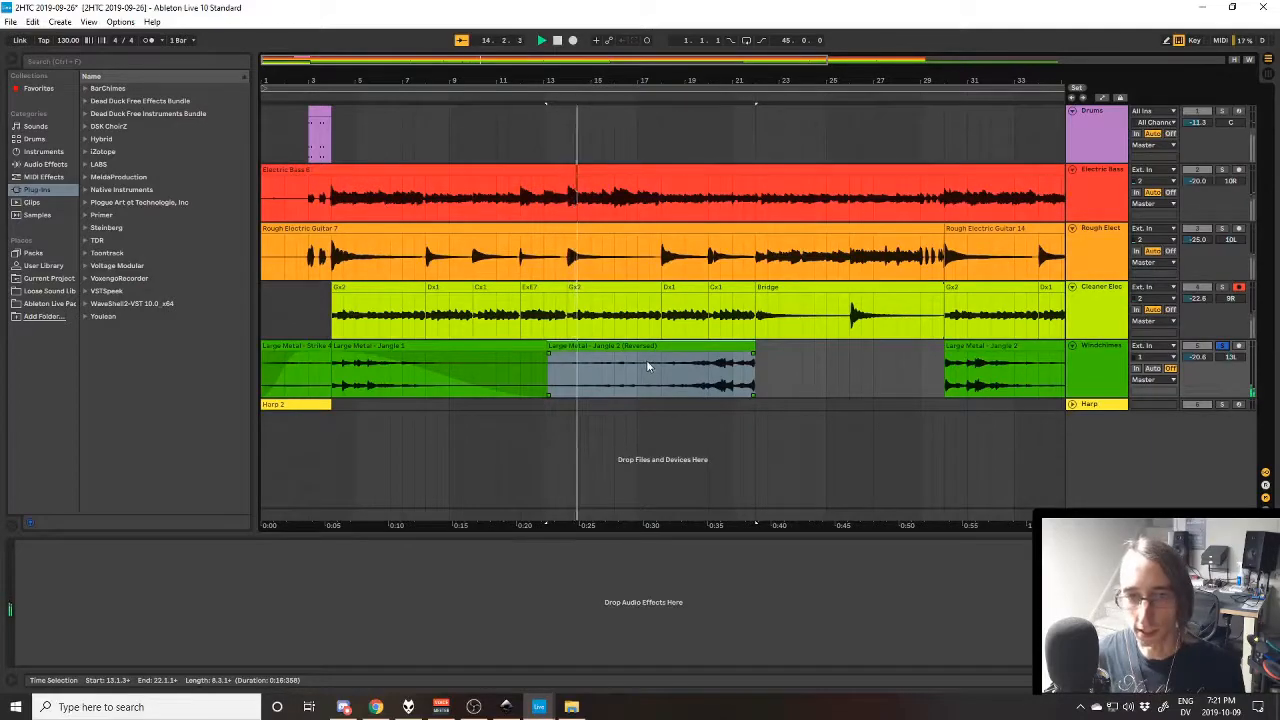
key("plus")
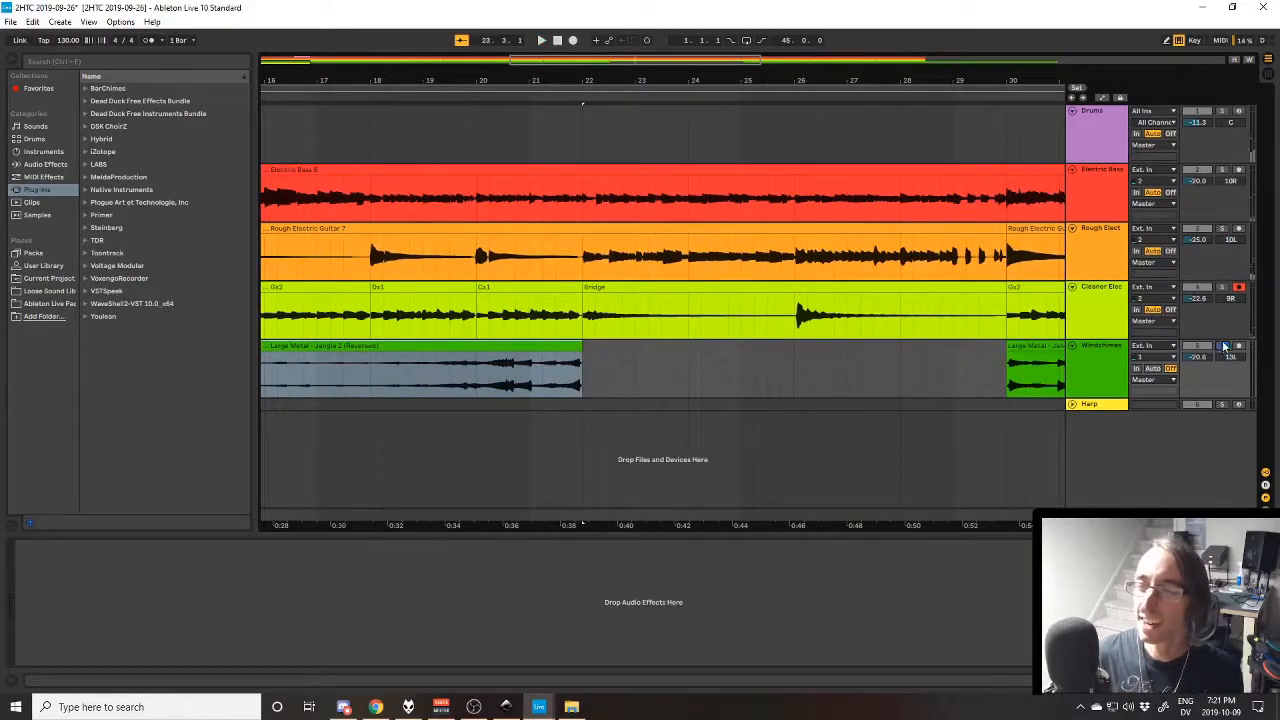
Select the empty stretch from bar 22 to bar 30 on the Windchimes track and look over the section following it
left_click_drag(587, 363, 977, 371)
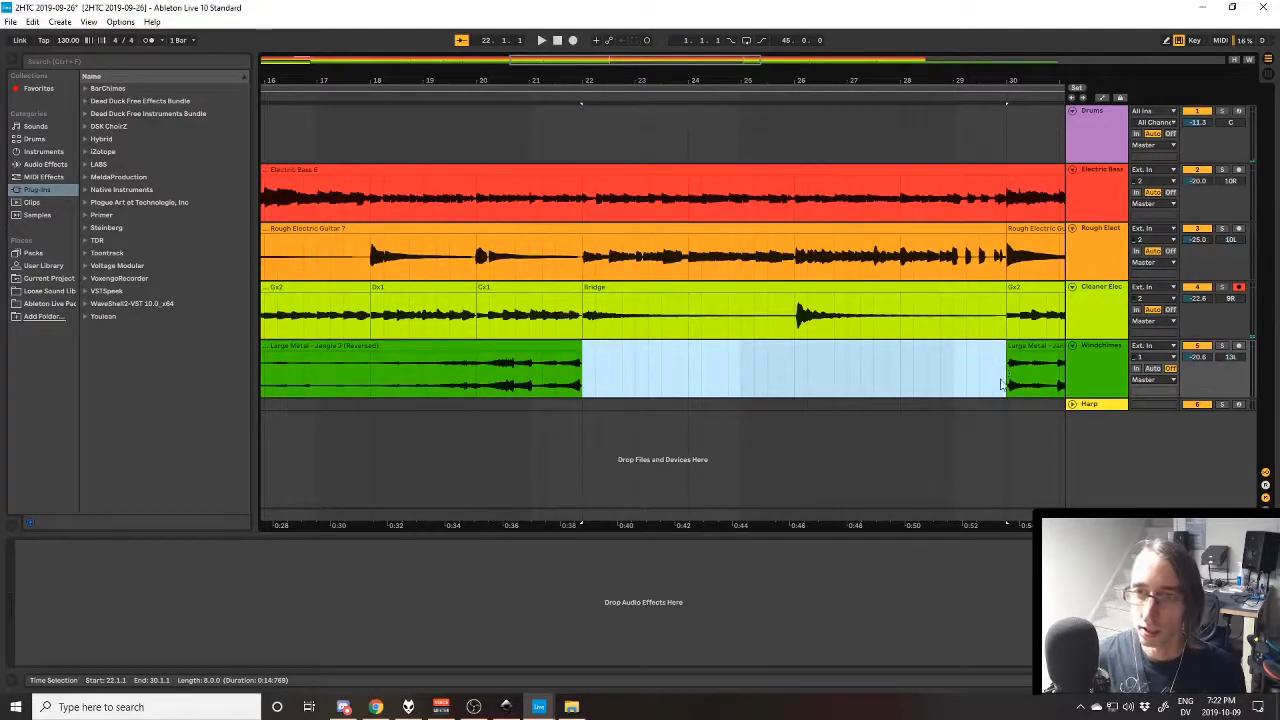
left_click_drag(1015, 525, 655, 478)
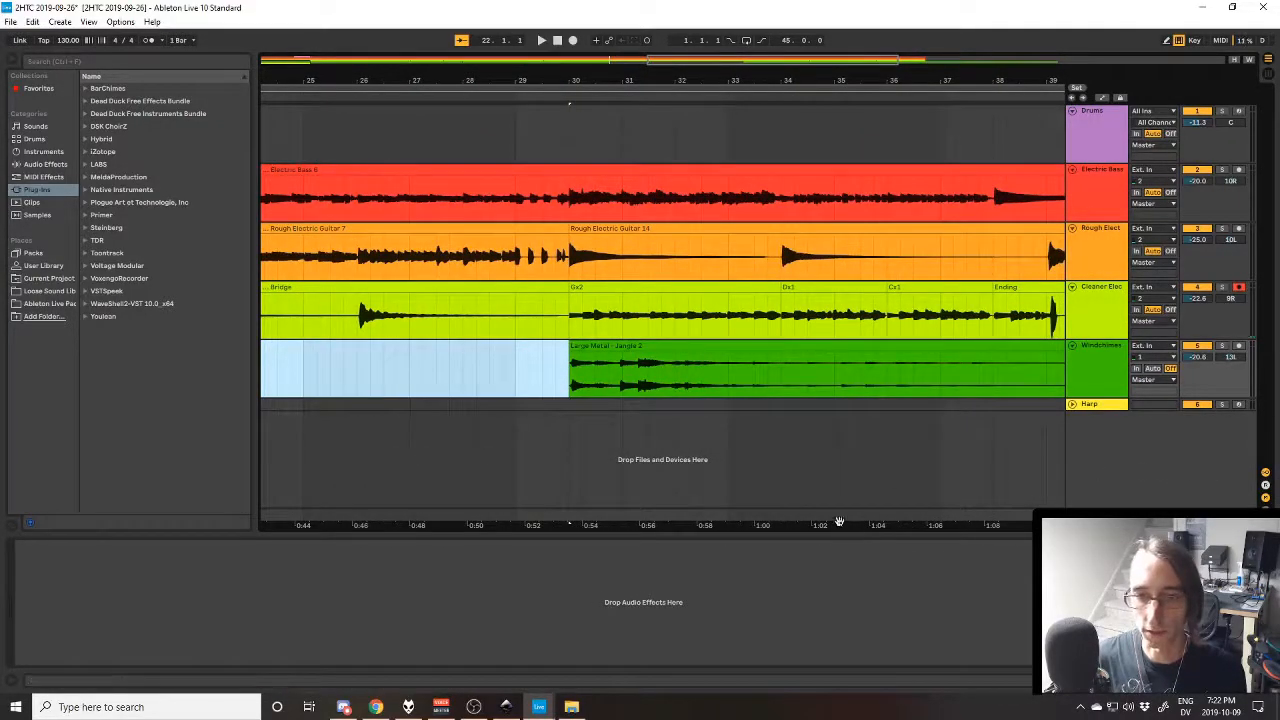
left_click_drag(826, 521, 613, 394)
left_click_drag(568, 523, 706, 523)
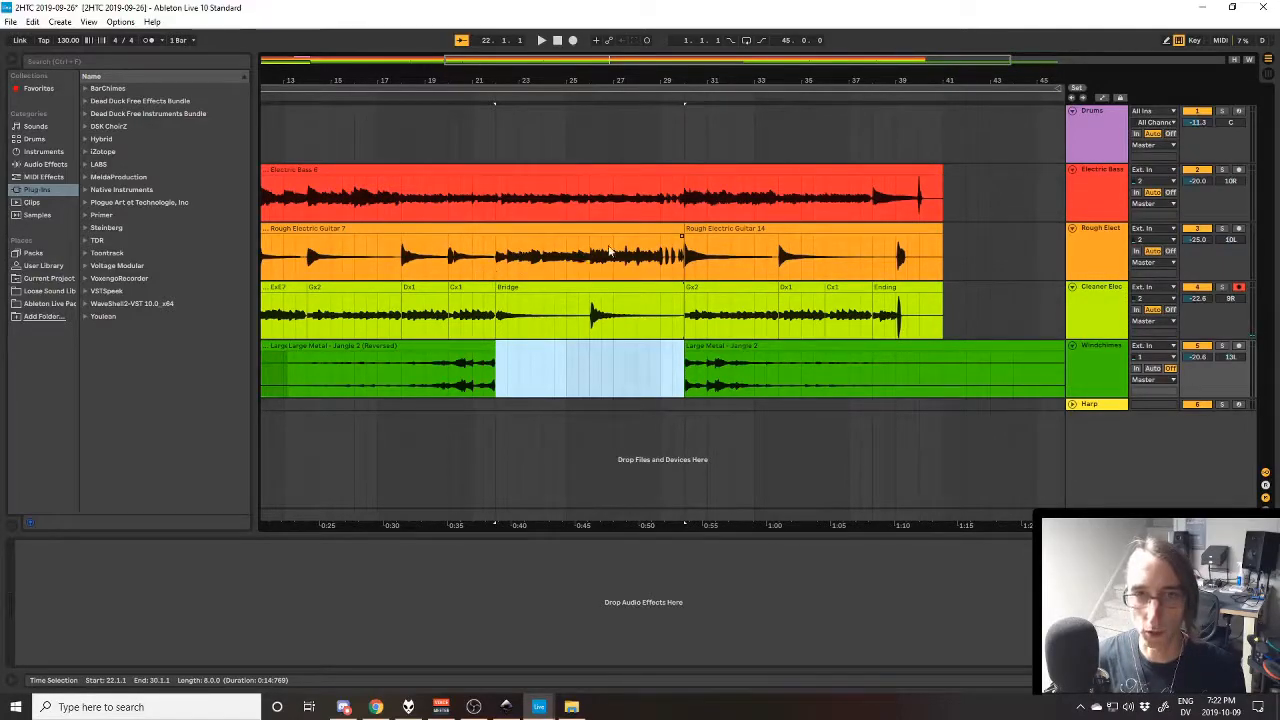
Select the Rough Electric Guitar 14 clip and look back over the Bridge section preceding it
left_click(711, 230)
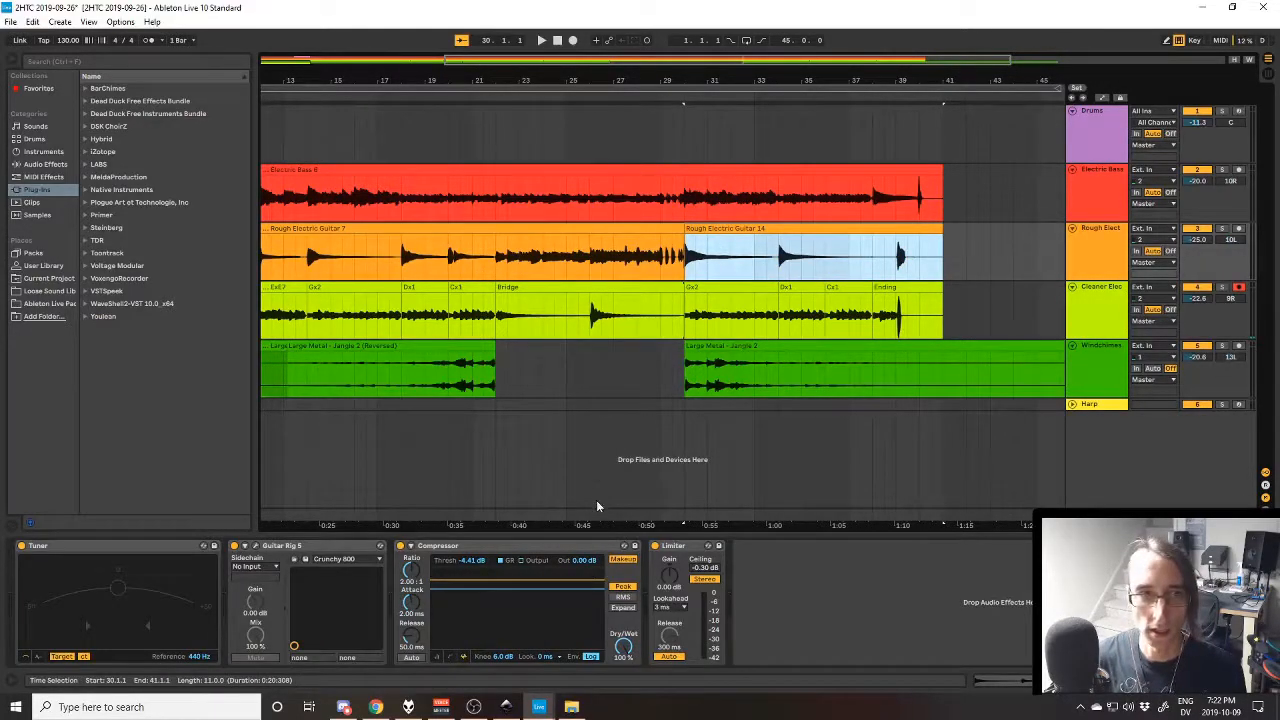
left_click_drag(648, 524, 674, 524)
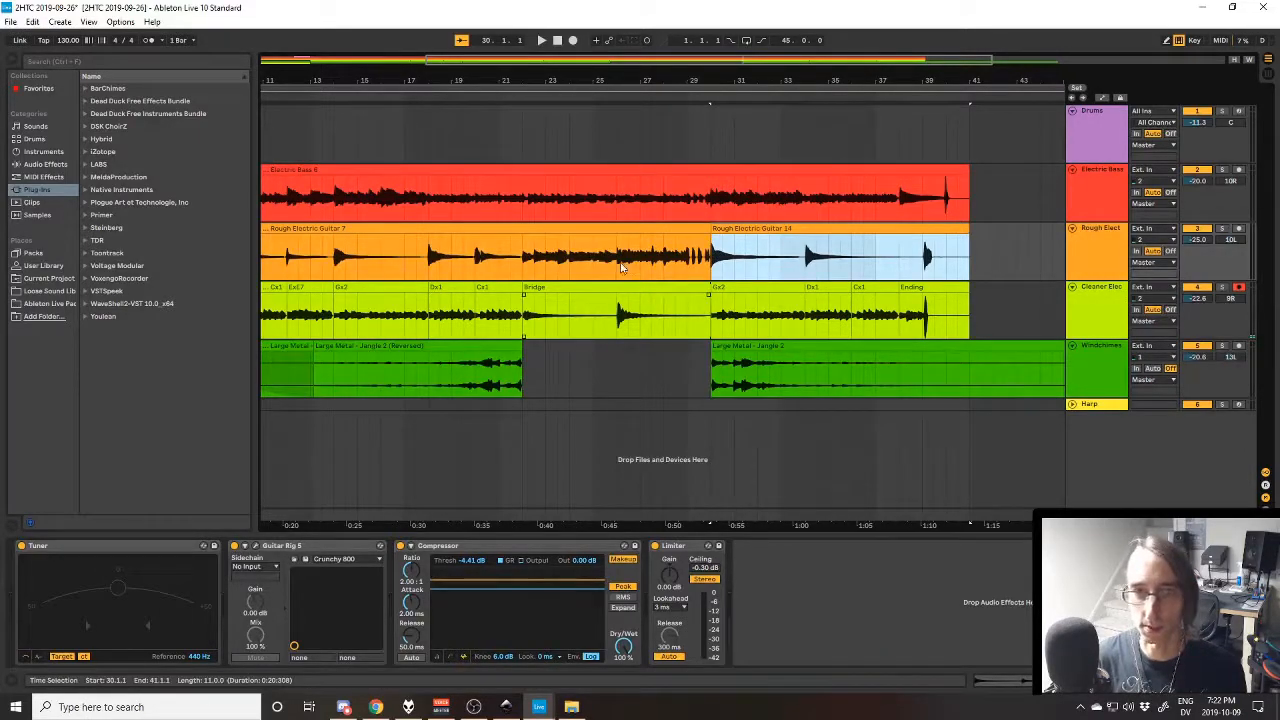
left_click_drag(647, 524, 762, 524)
Play the Electric Bass track soloed through the Bridge from bar 22 to bar 30
left_click(638, 265)
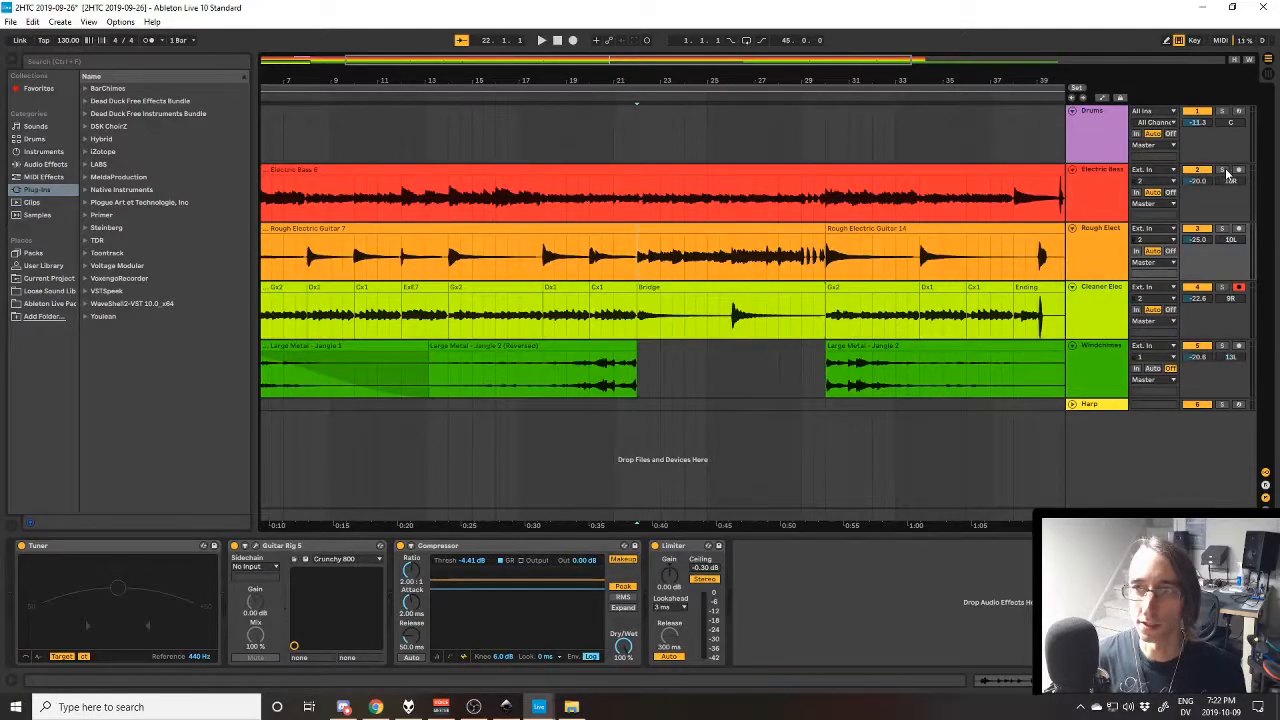
key("space")
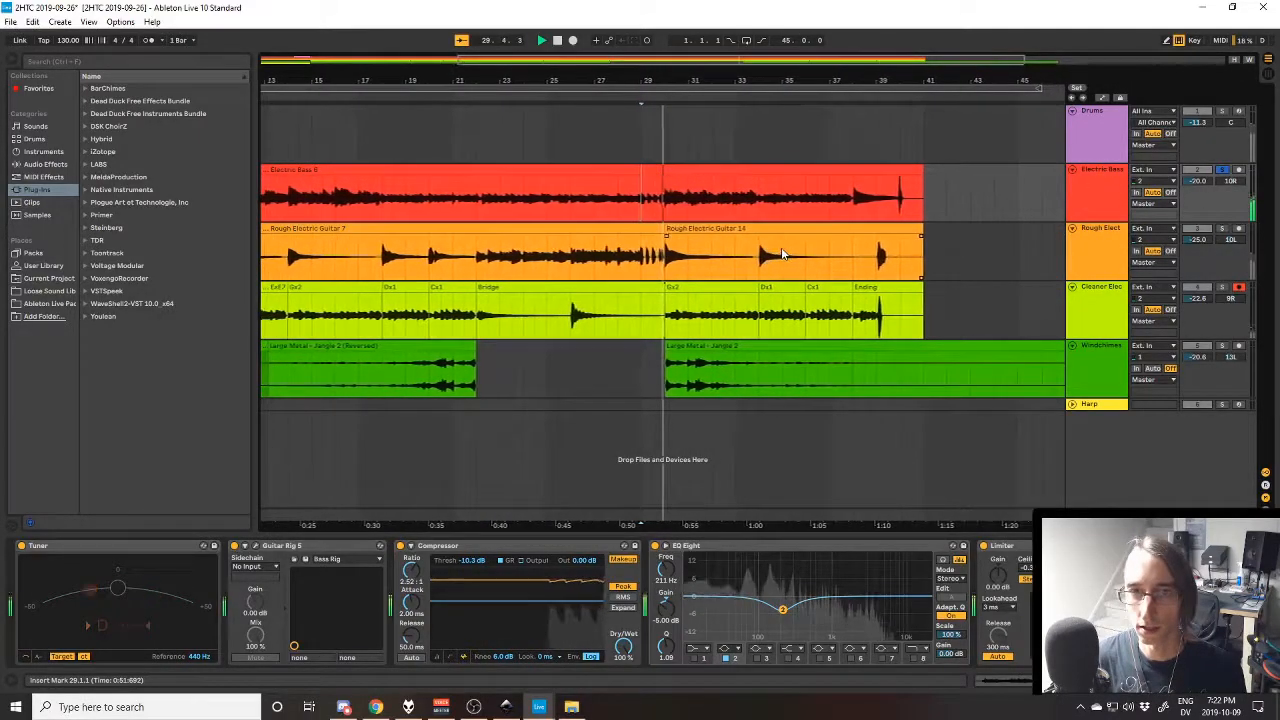
key("space")
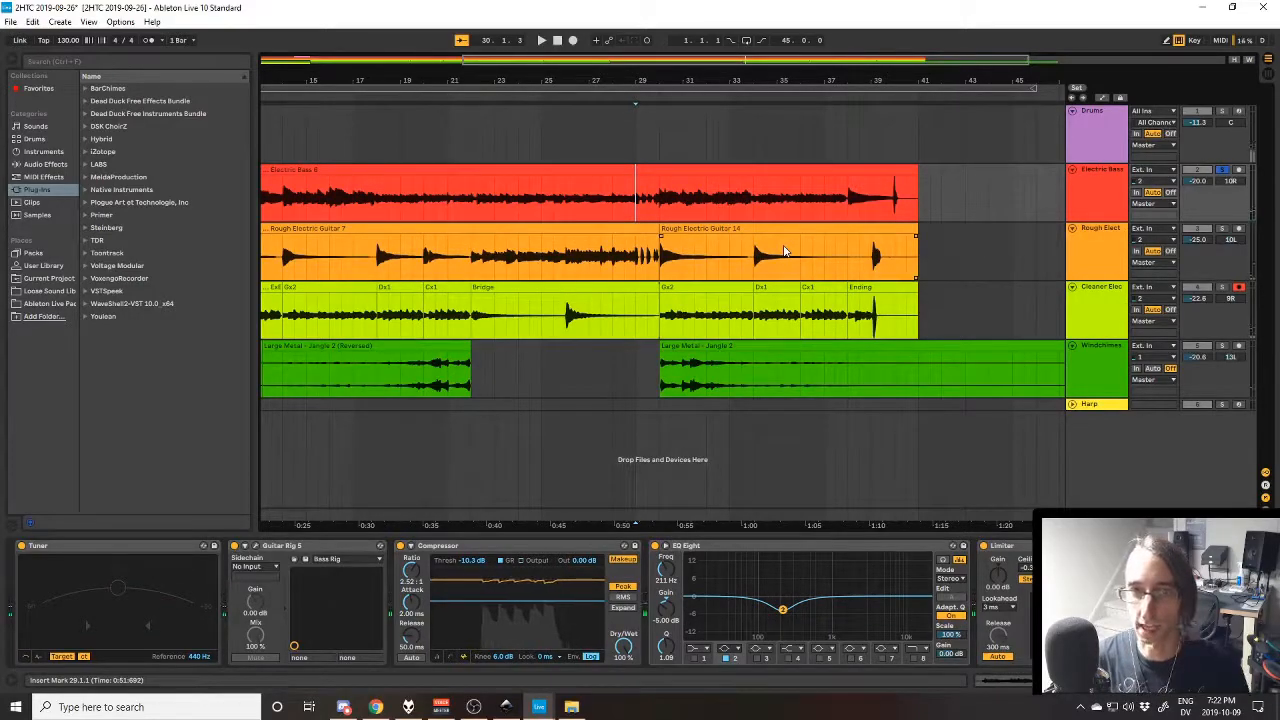
Play the Rough Electric Guitar track soloed through the Bridge from bar 22 to bar 30
left_click(476, 267)
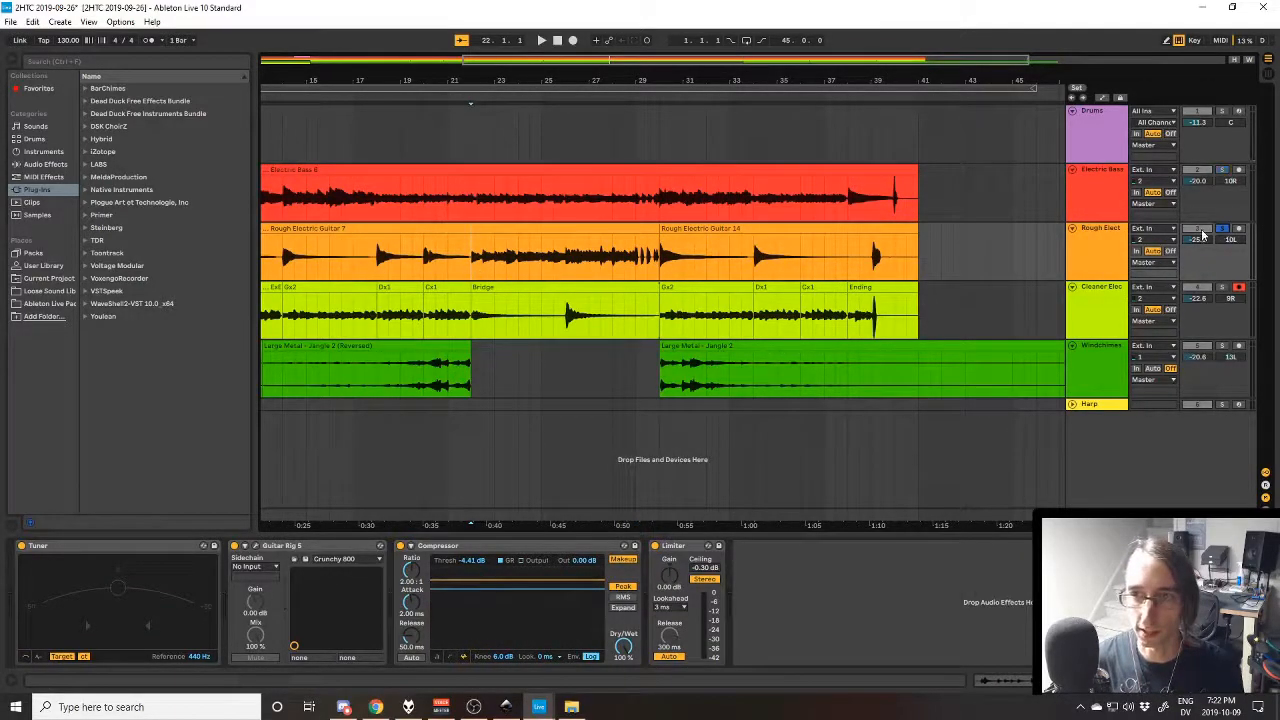
key("space")
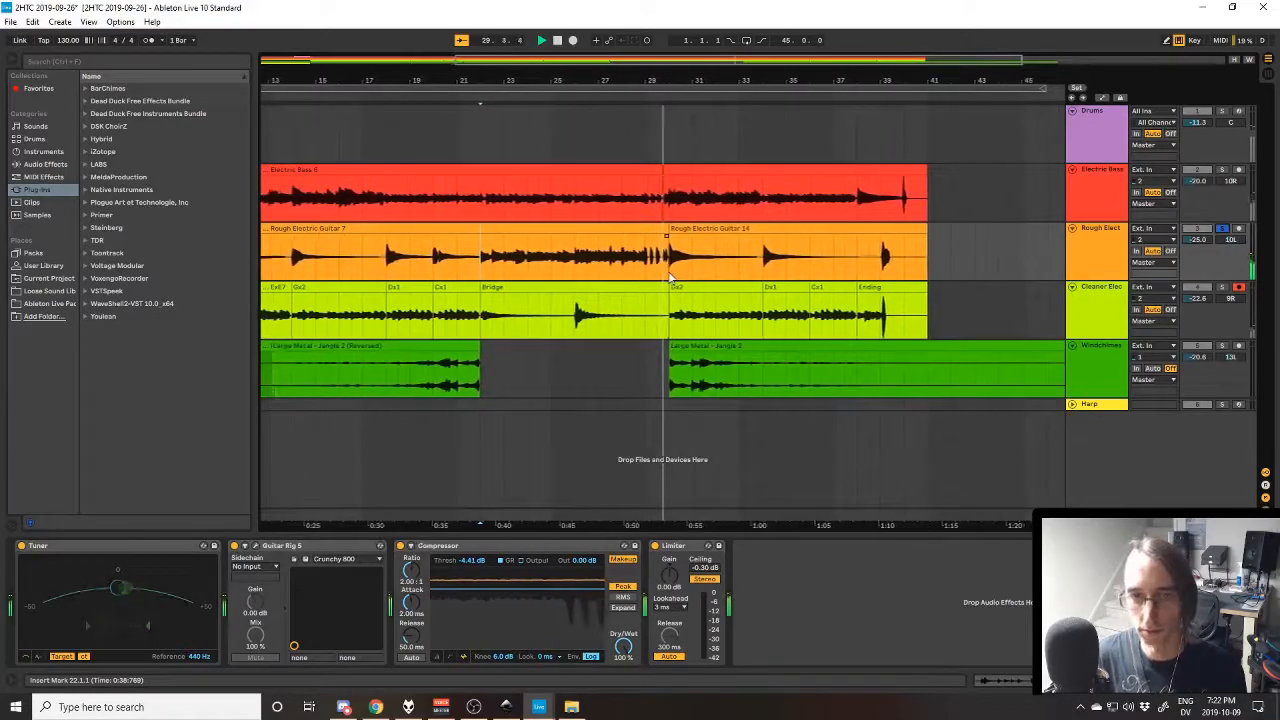
left_click(1223, 229)
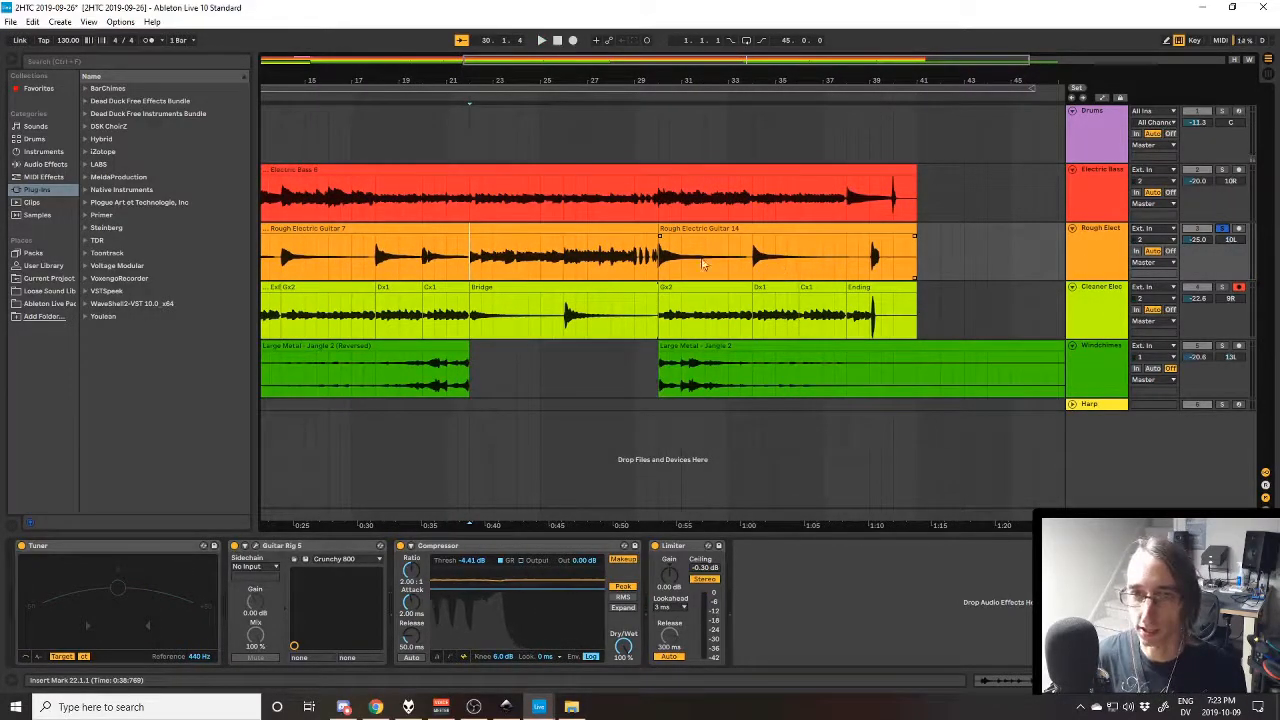
Select the Bridge clip on the Cleaner Electric Guitar track and play that track soloed from bar 22
left_click(560, 328)
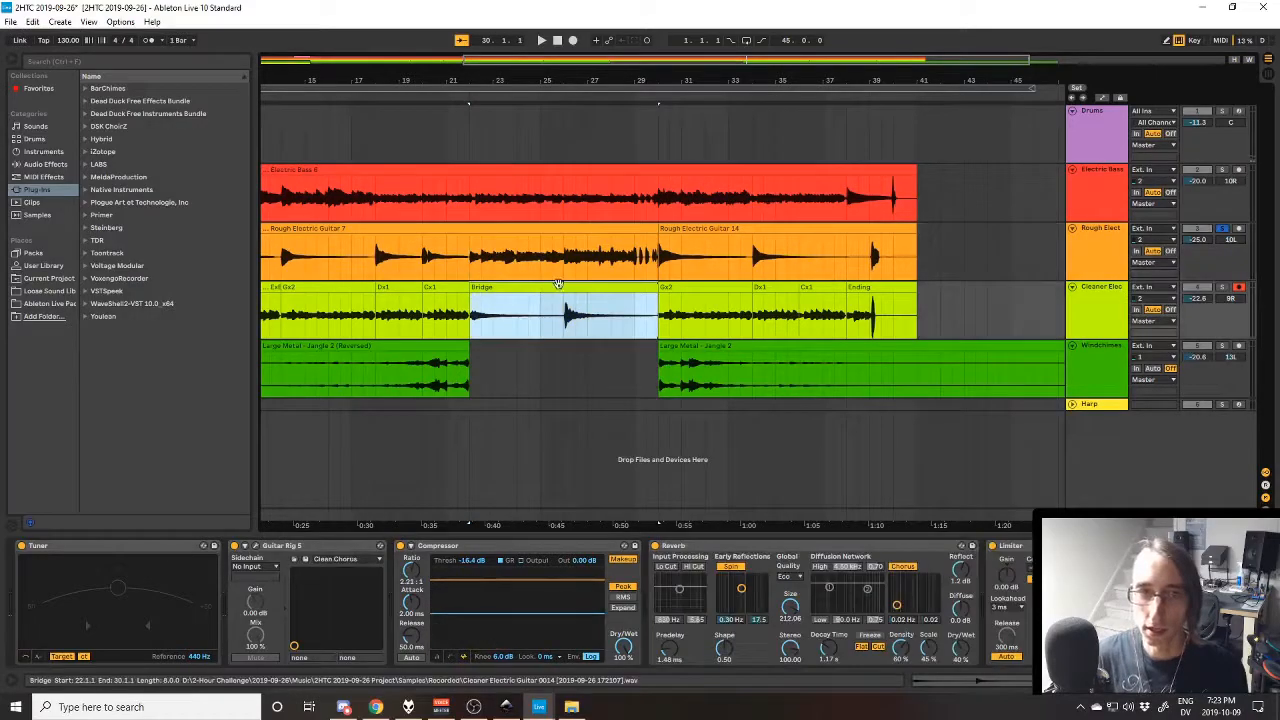
left_click(1228, 288)
key("space")
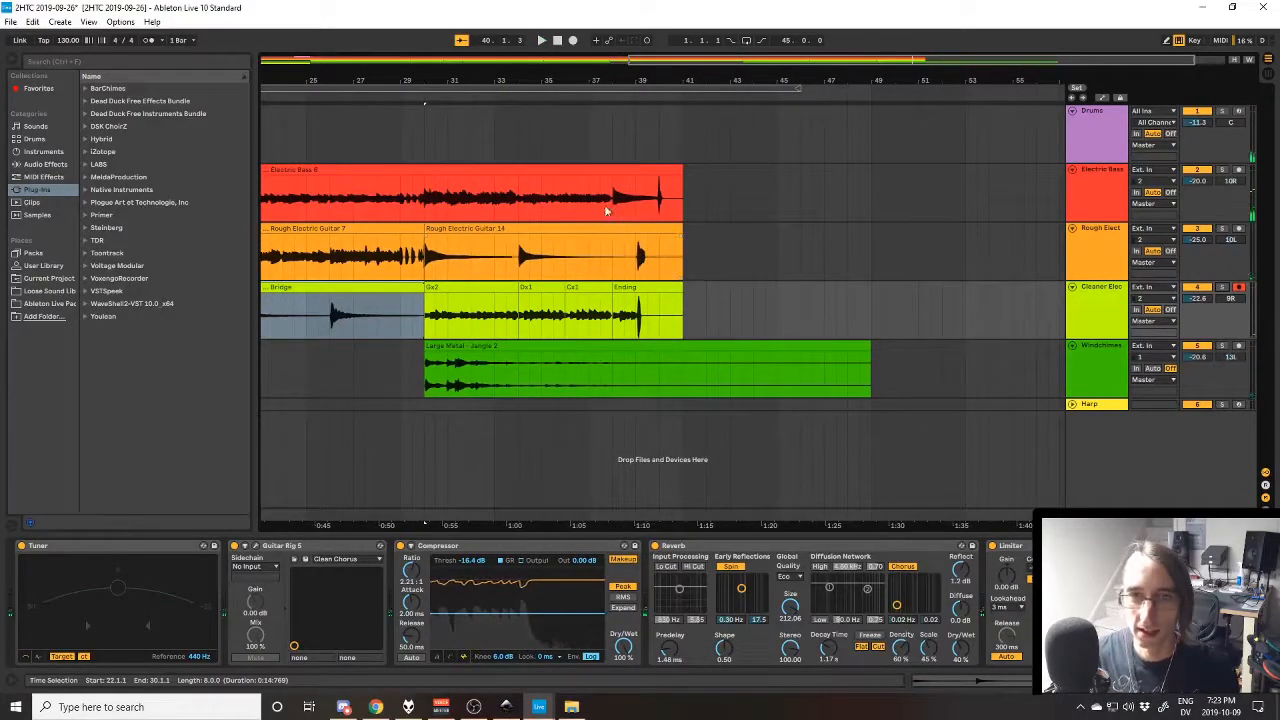
Play the Electric Bass soloed from bar 38 through its ending, and place the insert marker at bar 38 on the Rough Electric Guitar track
left_click(1083, 170)
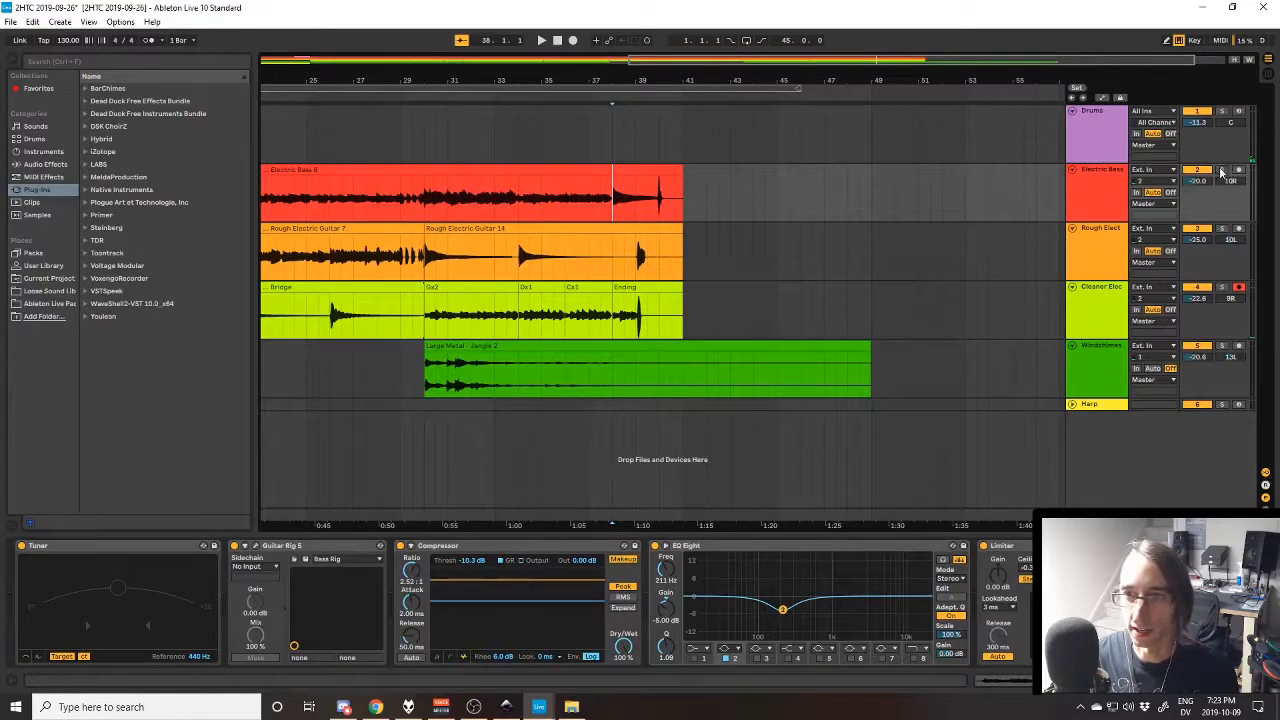
left_click(1222, 170)
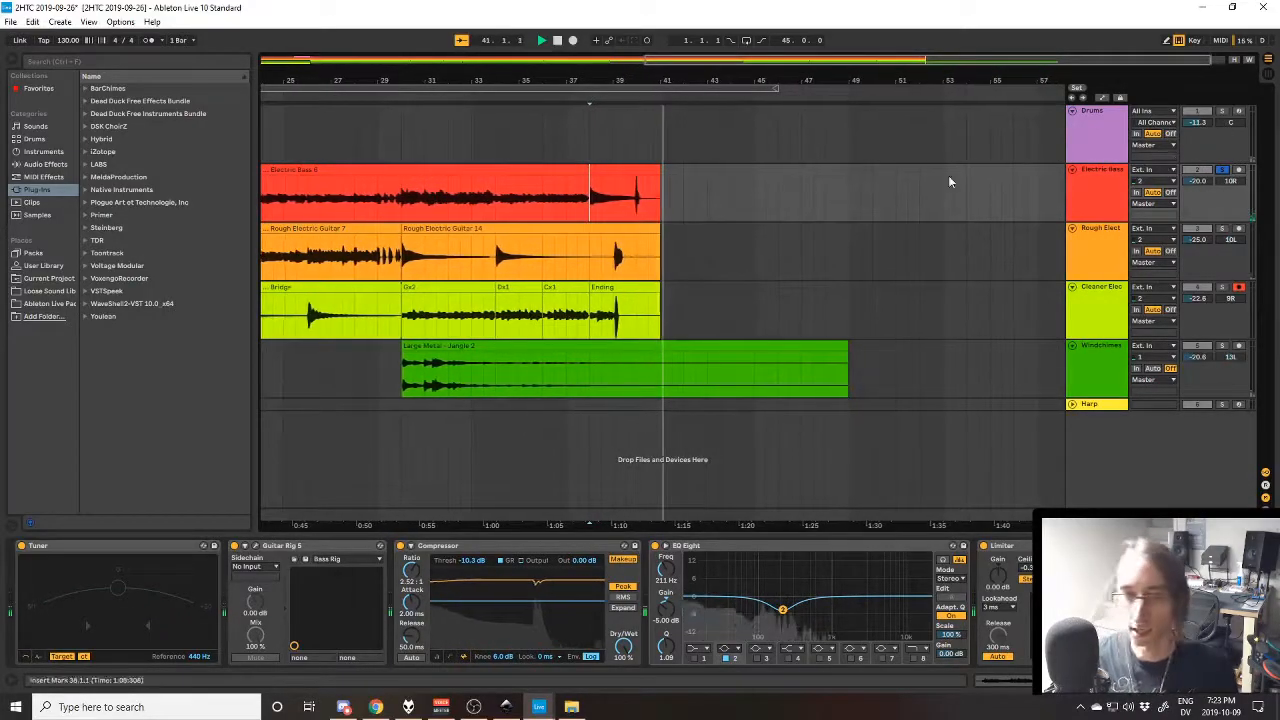
left_click(590, 258)
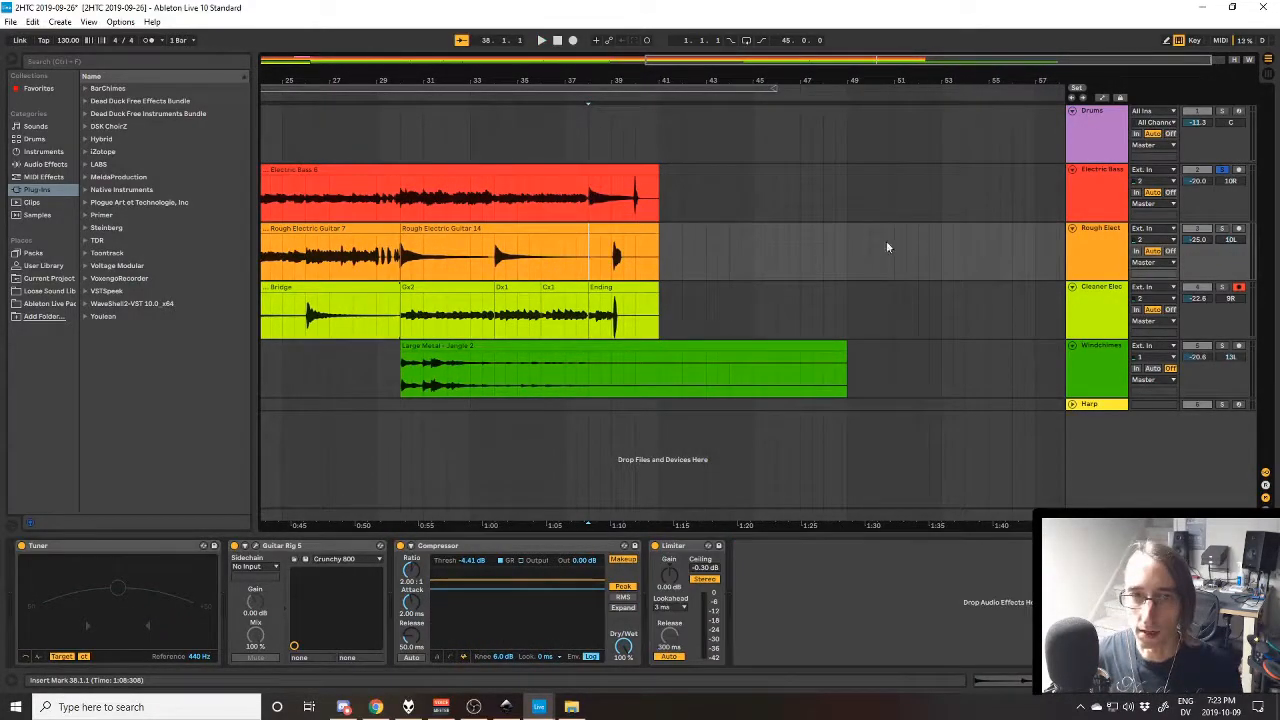
Play the Rough Electric Guitar and the Cleaner Electric Guitar tracks, each soloed in turn, from bar 38 through the ending
key("space")
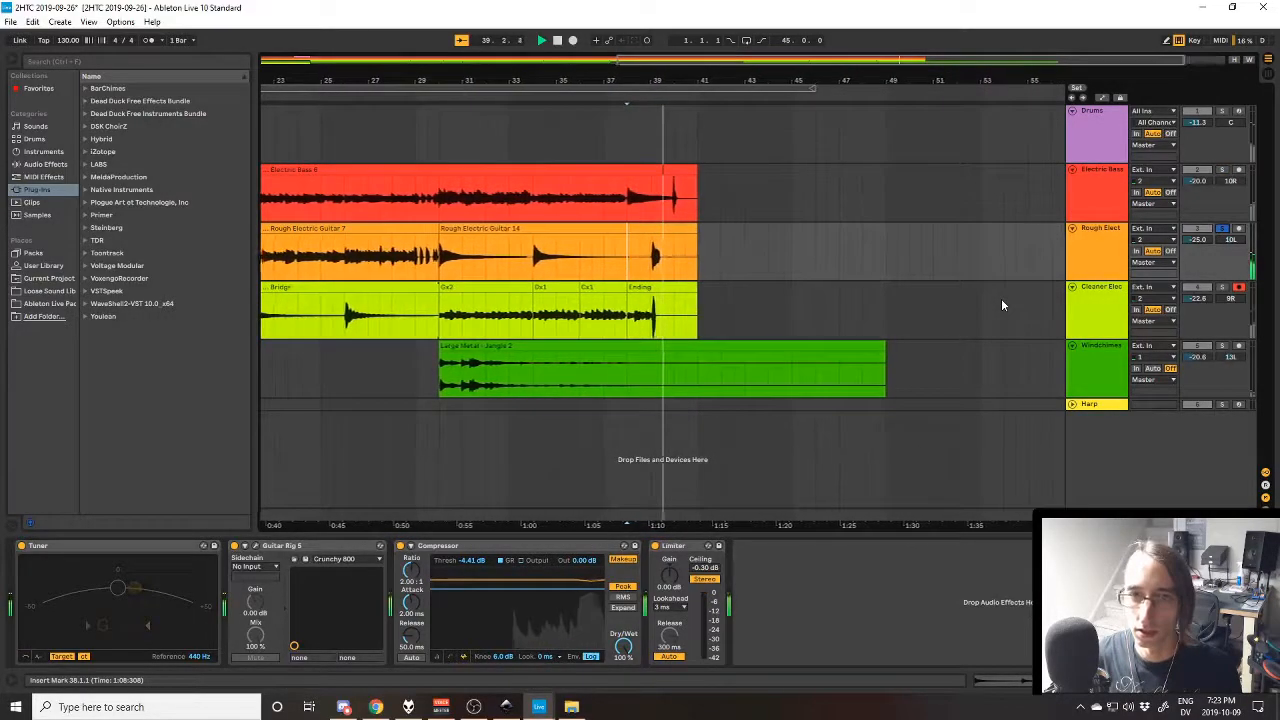
key("space")
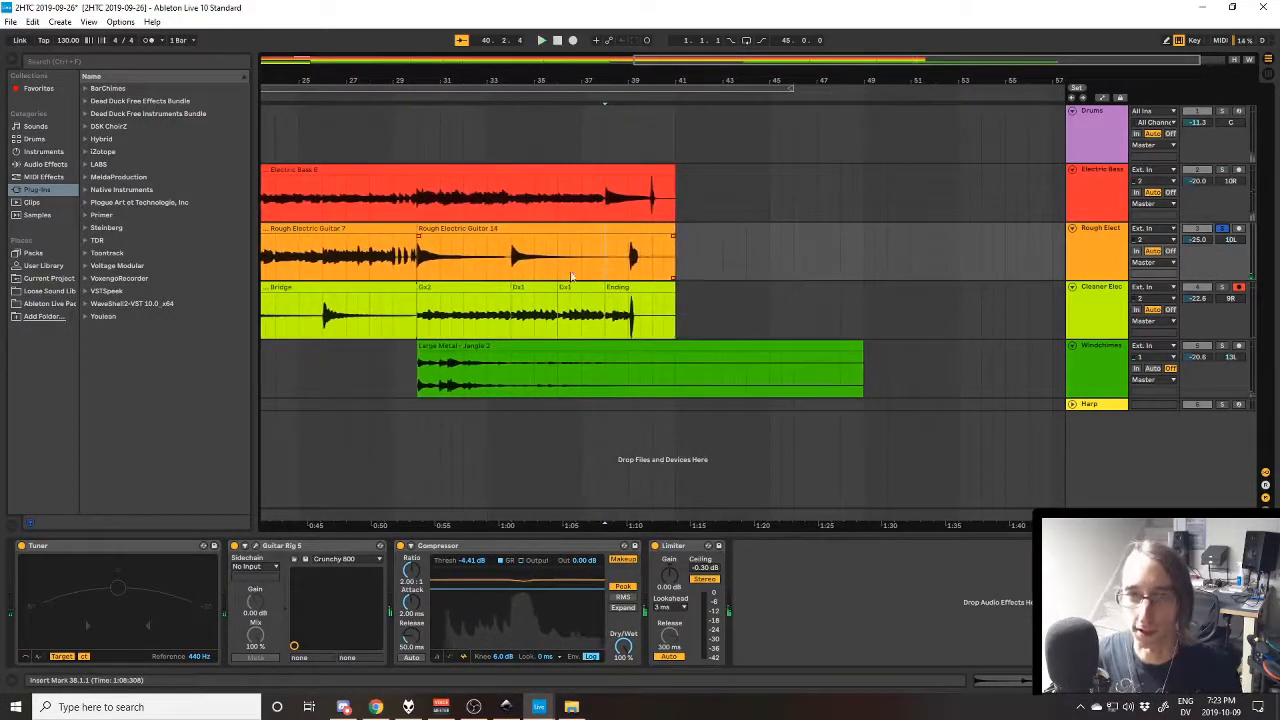
left_click(610, 325)
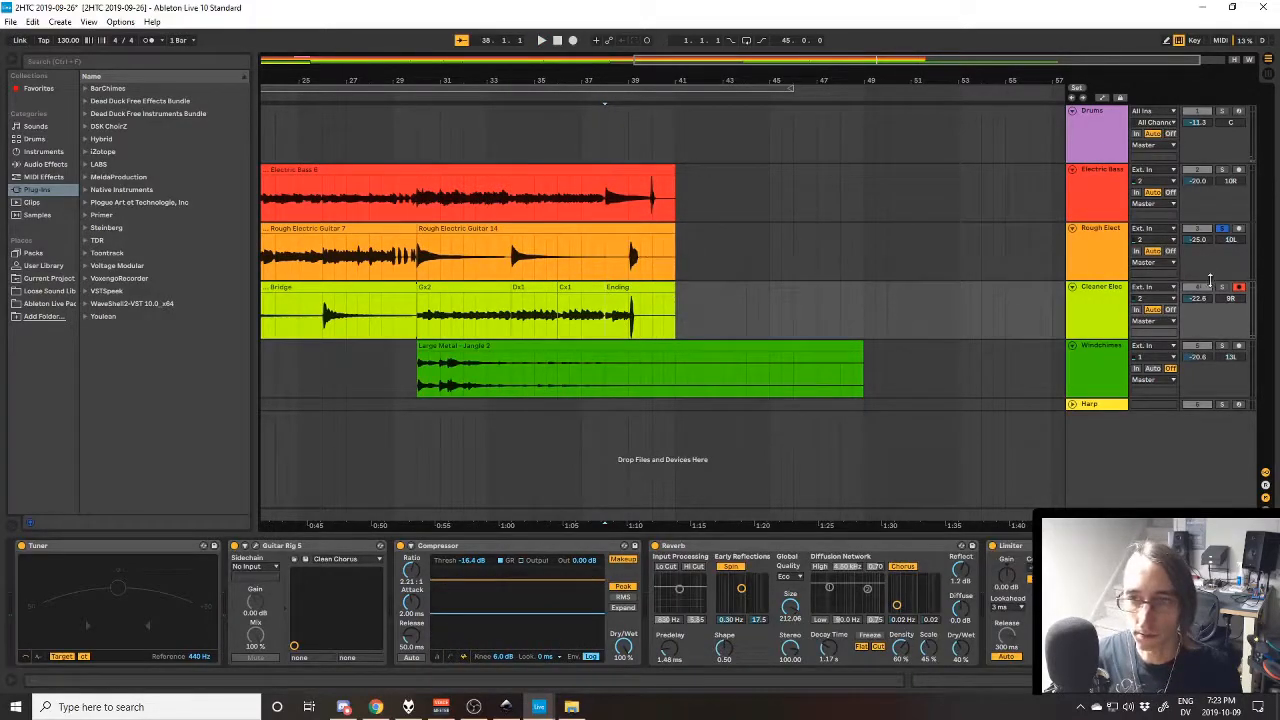
left_click(1222, 287)
key("space")
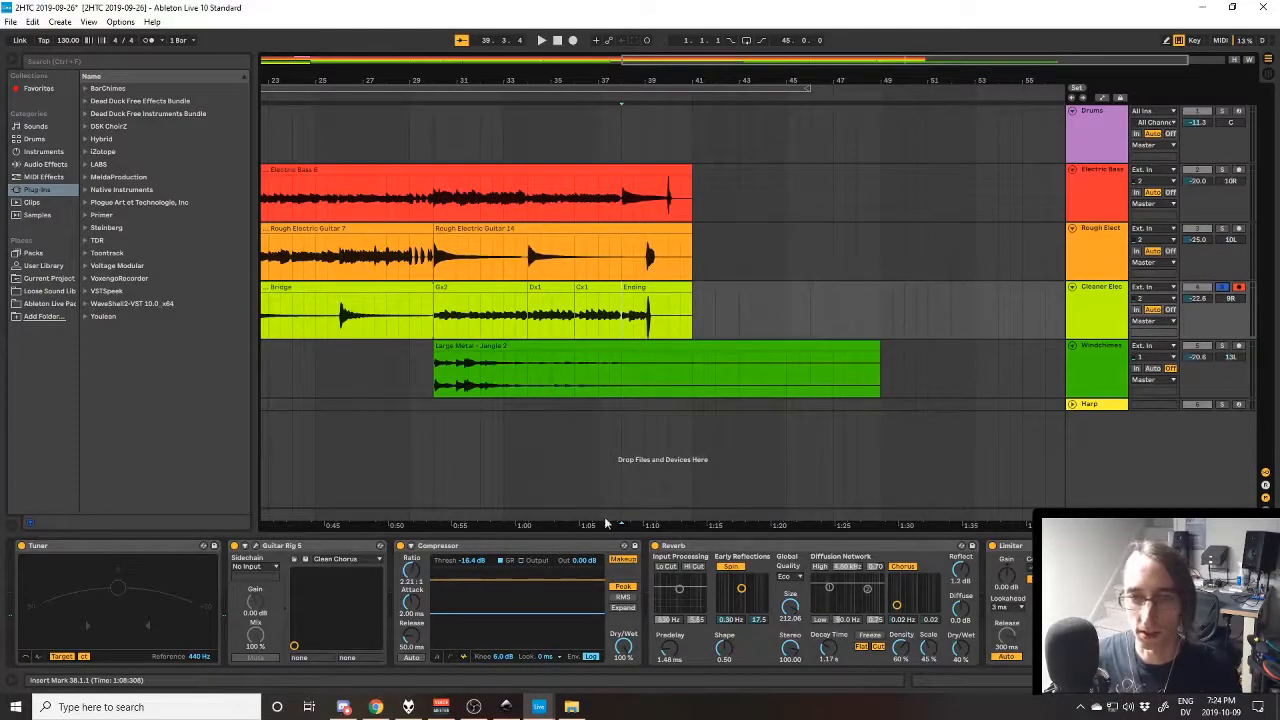
key("space")
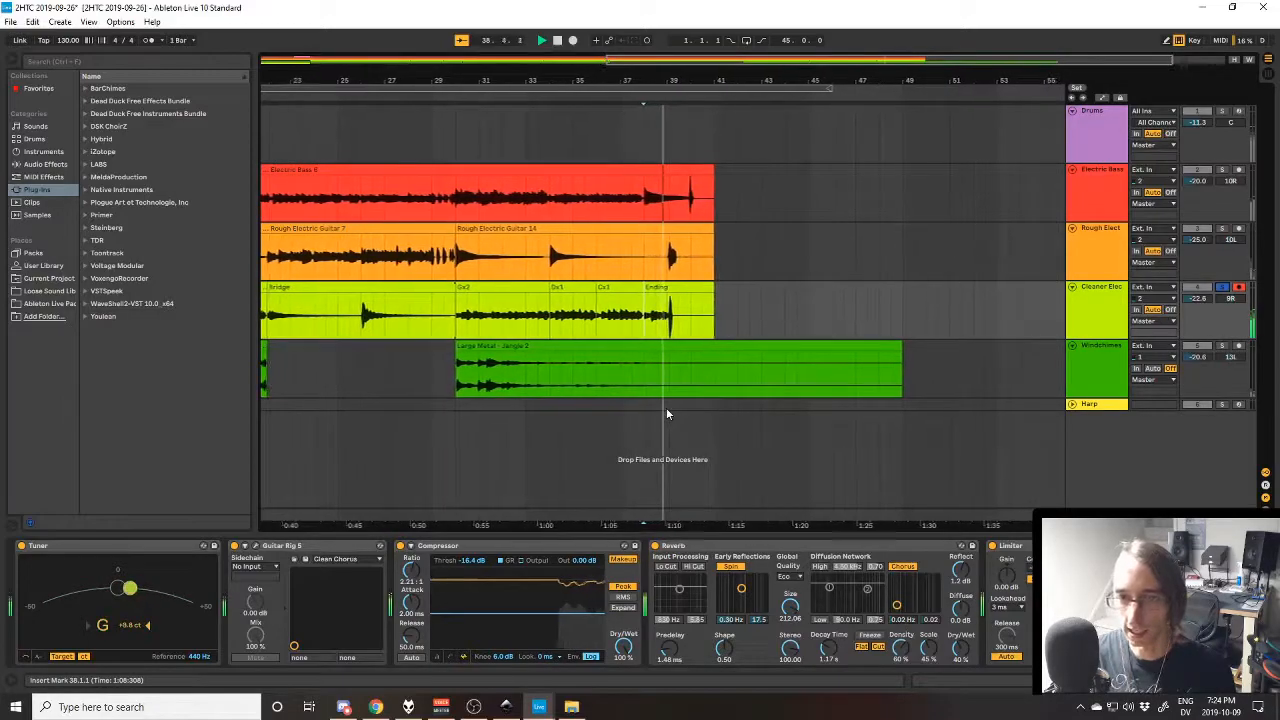
key("space")
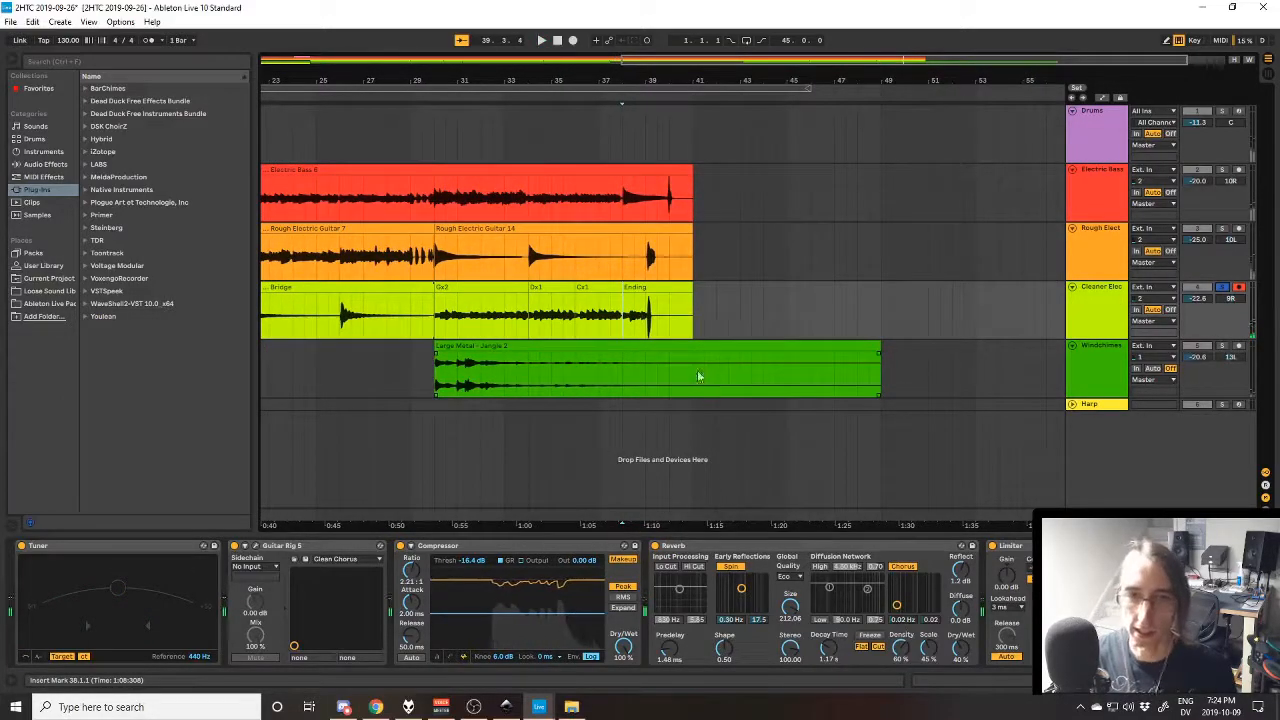
Play the Windchimes track soloed from bar 38, and clear its solo during playback
left_click(666, 357)
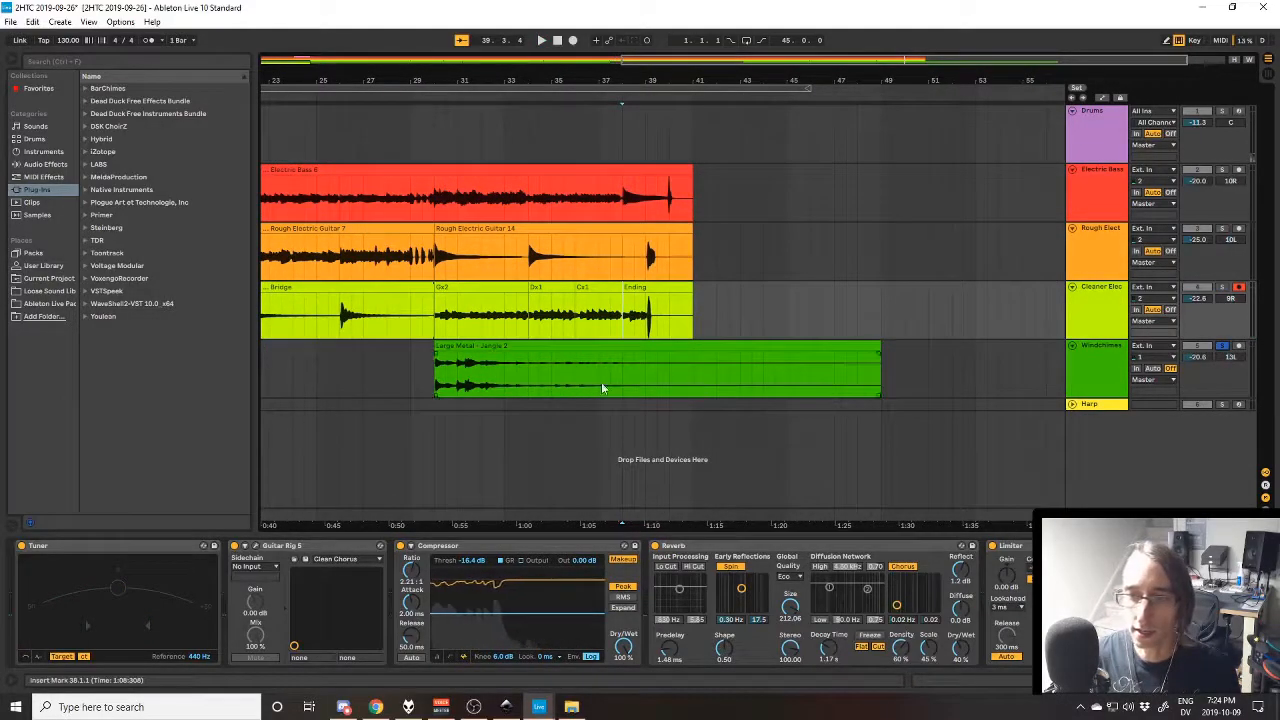
key("space")
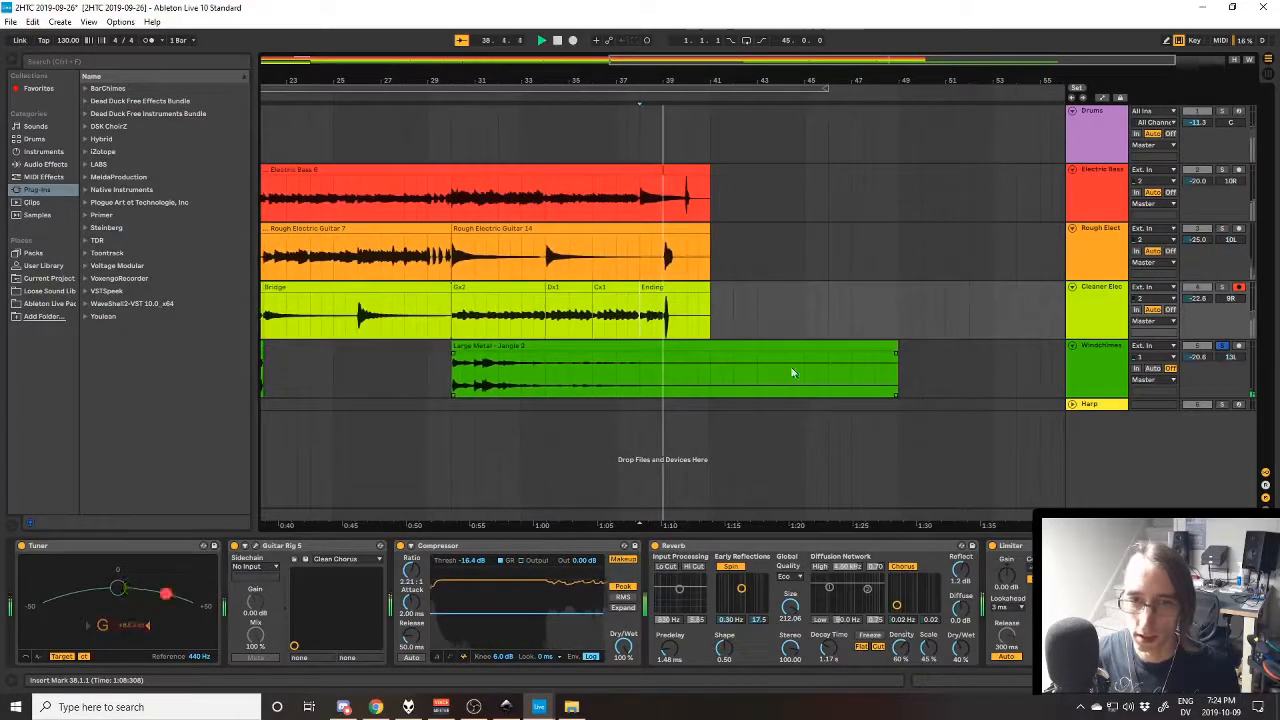
left_click(1222, 347)
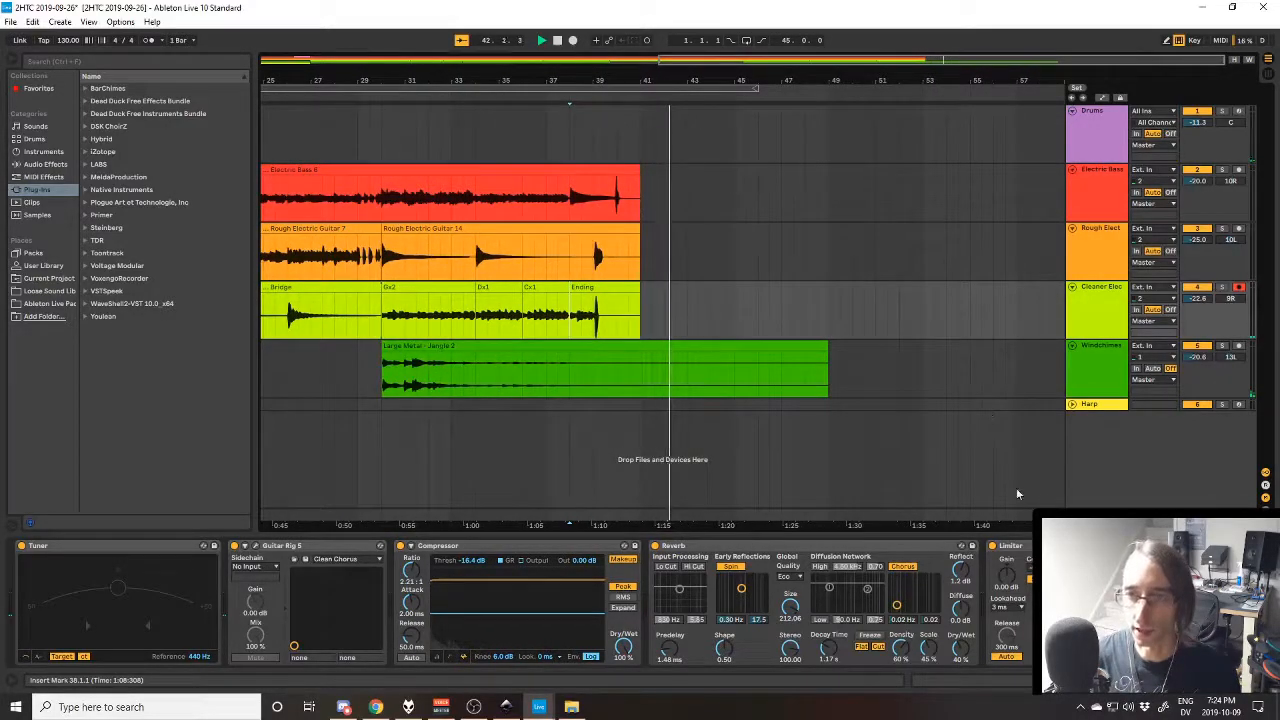
Show the Master track, stop playback, and examine the empty bars after the bass and guitar clips against the last Windchimes clip
key("ctrl+alt+m")
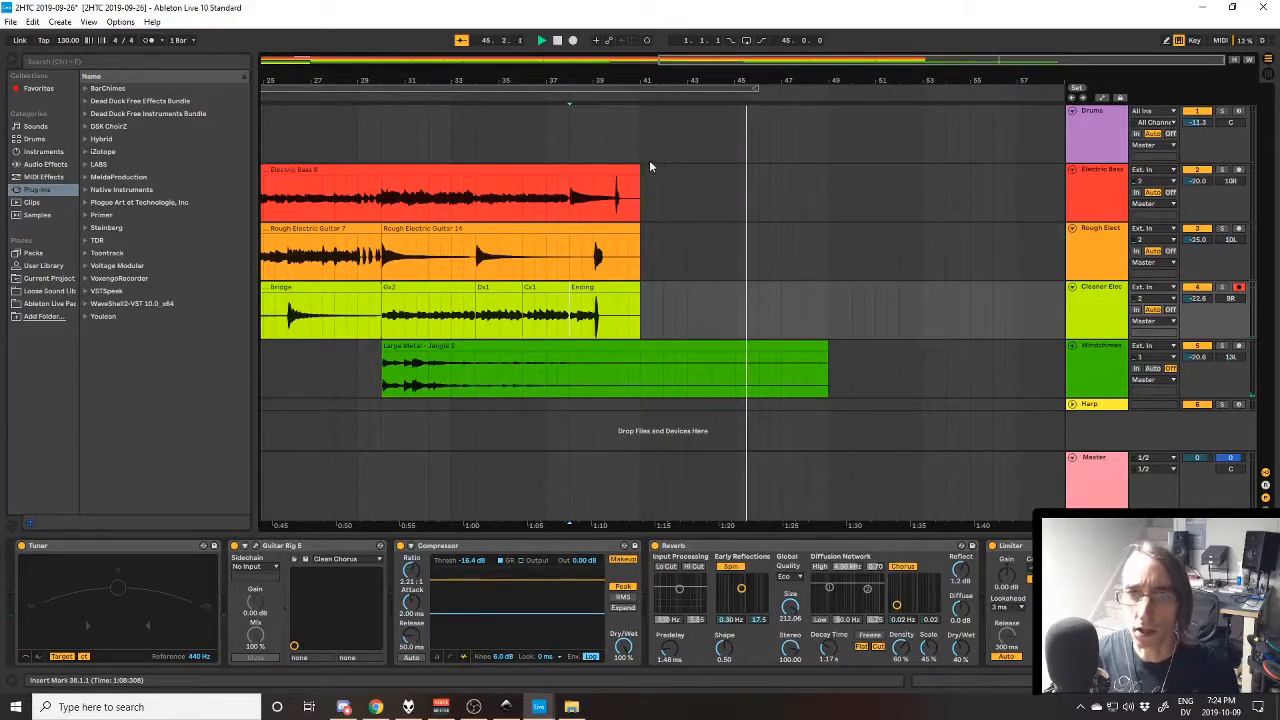
left_click_drag(645, 193, 754, 187)
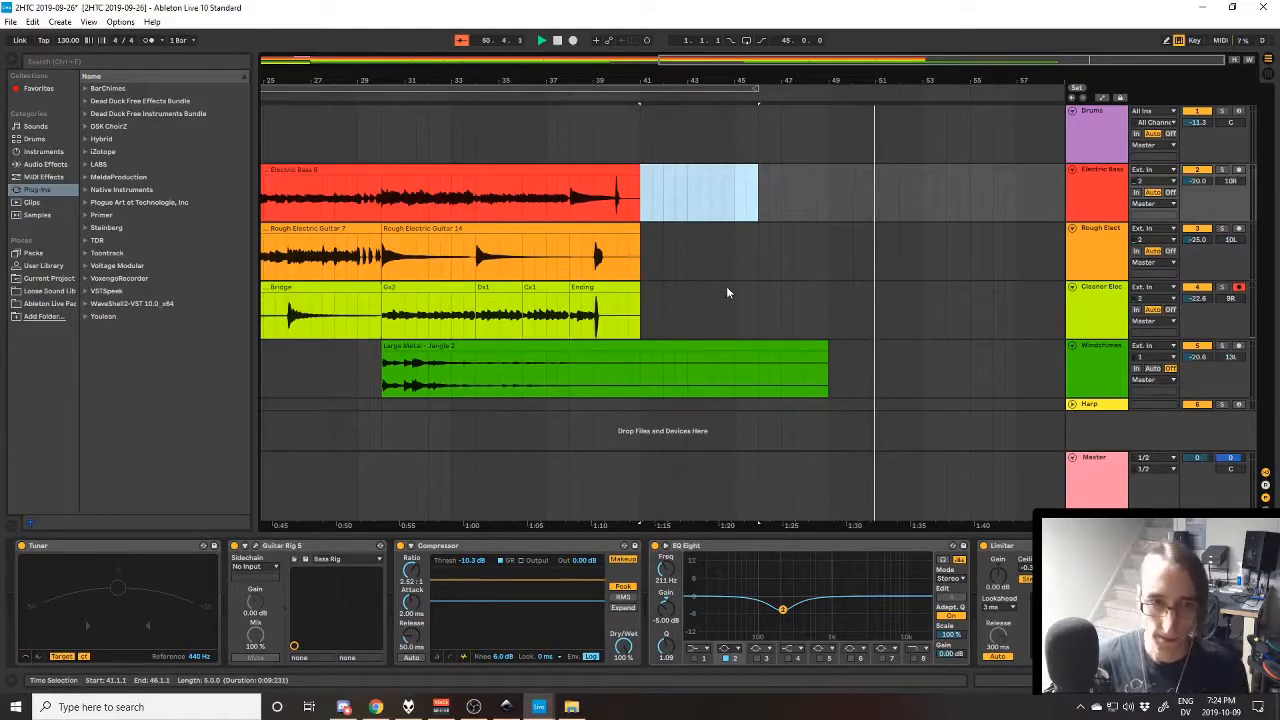
key("space")
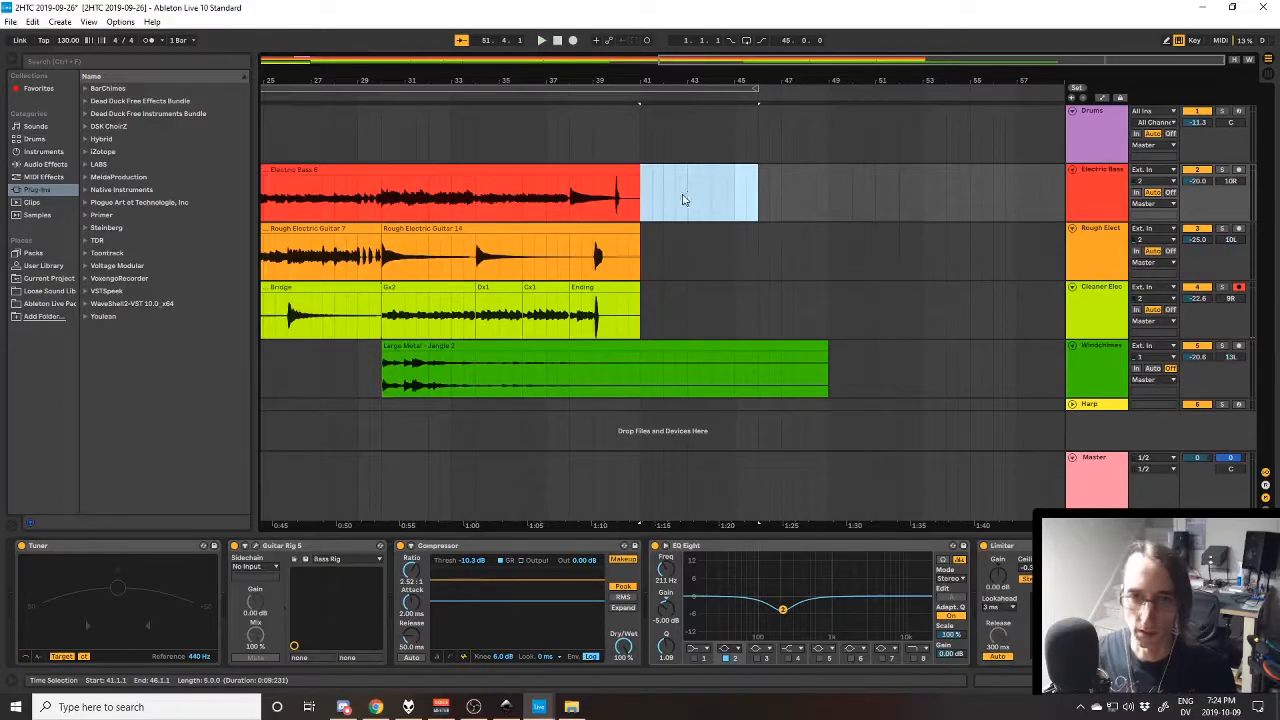
left_click(652, 217)
left_click_drag(647, 328, 734, 323)
left_click(806, 366)
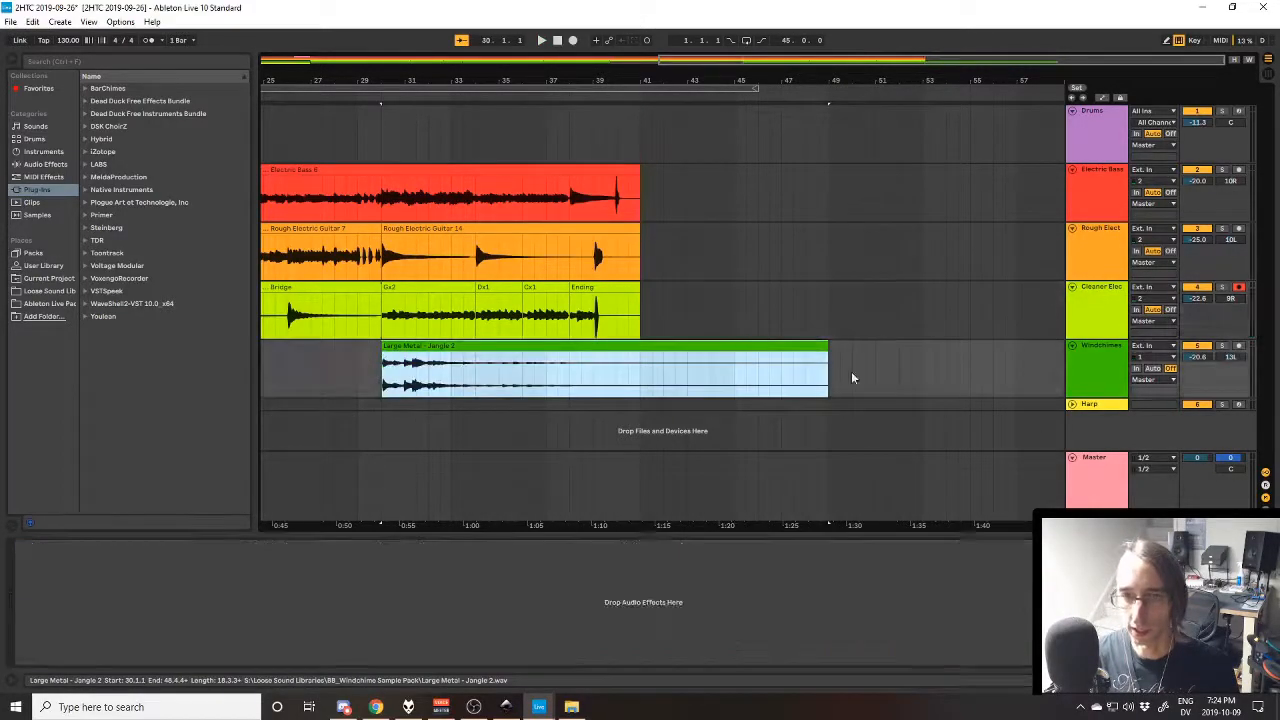
Display the Utility Gain automation on the Master track and examine the breakpoint where the gain drops
left_click(1115, 502)
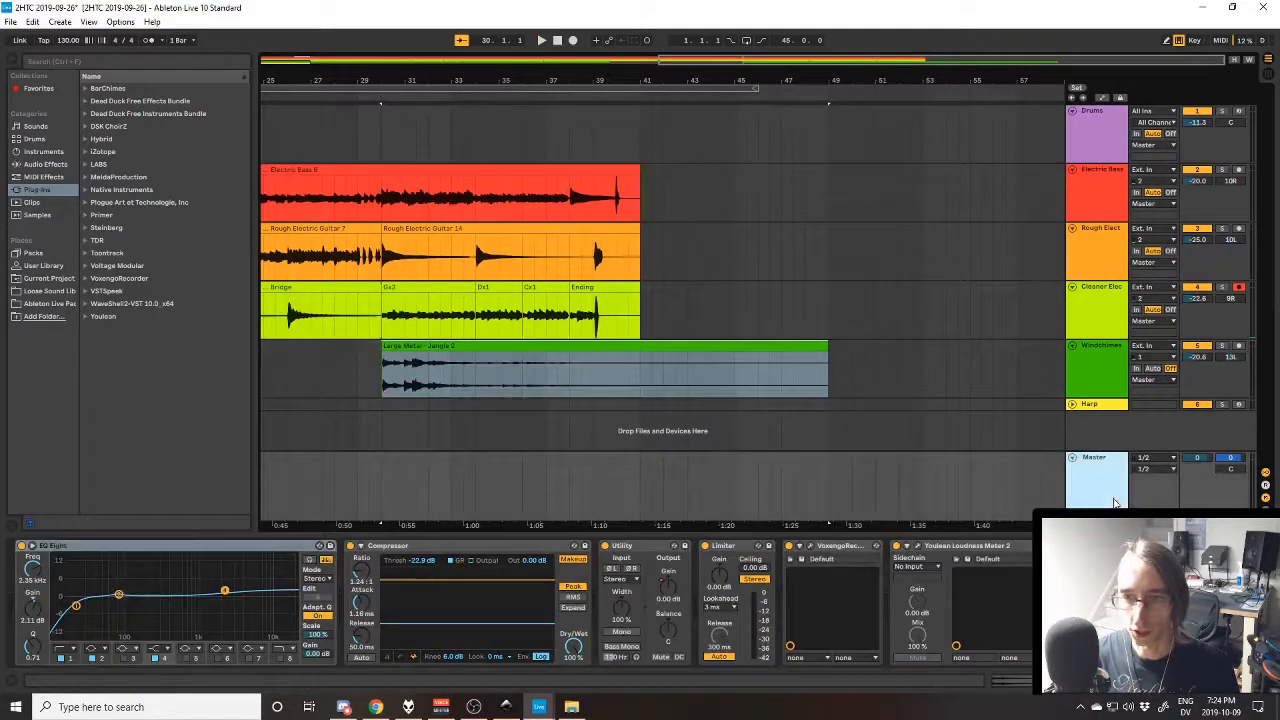
left_click(1102, 98)
left_click(1095, 469)
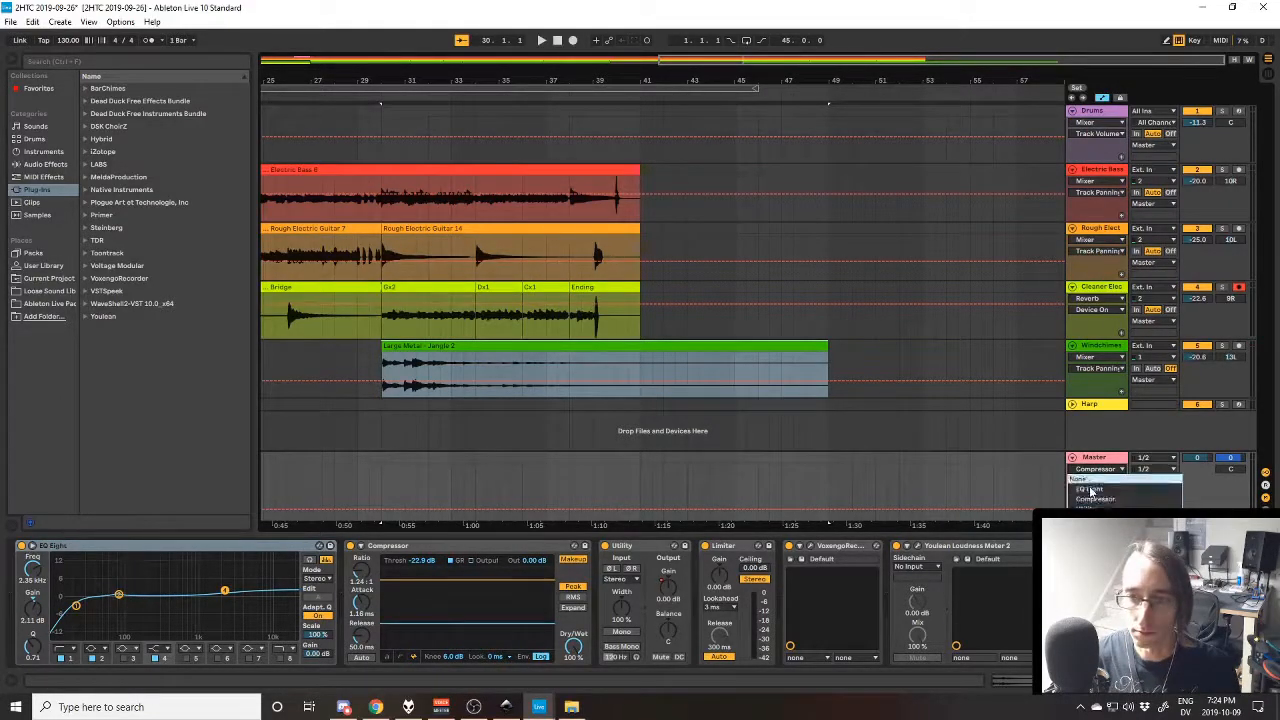
left_click(1092, 507)
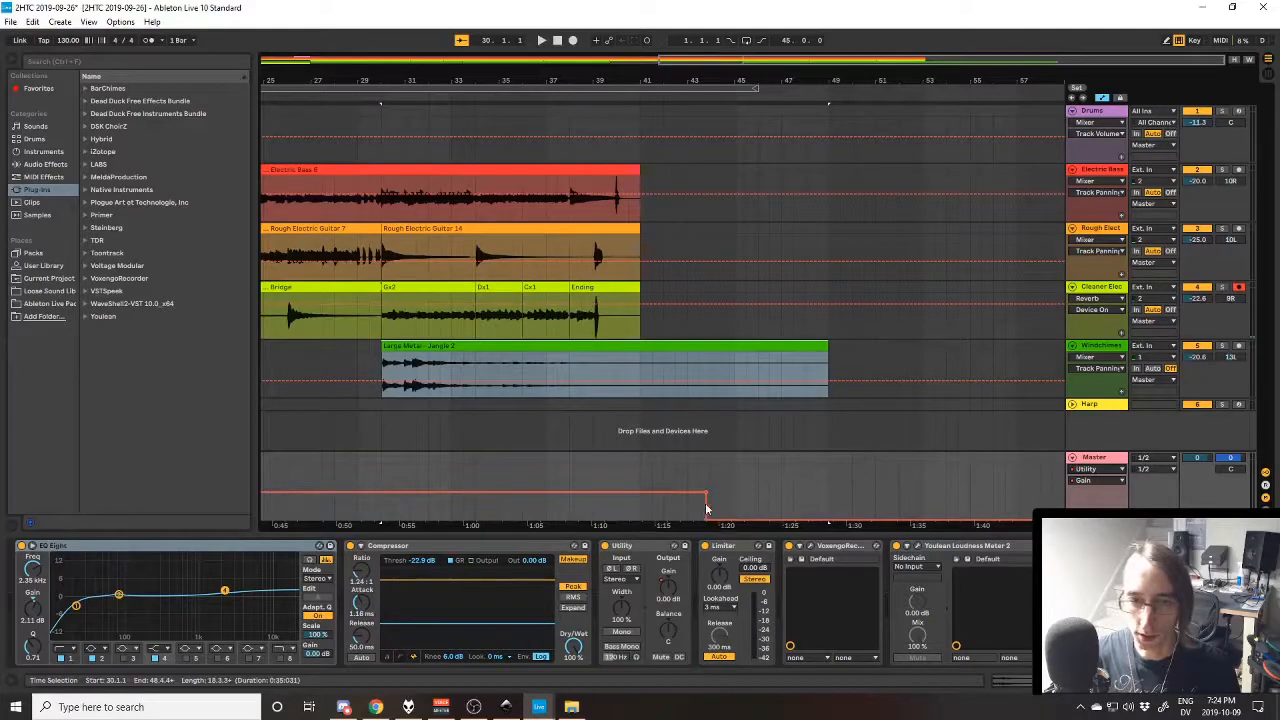
left_click_drag(706, 499, 706, 489)
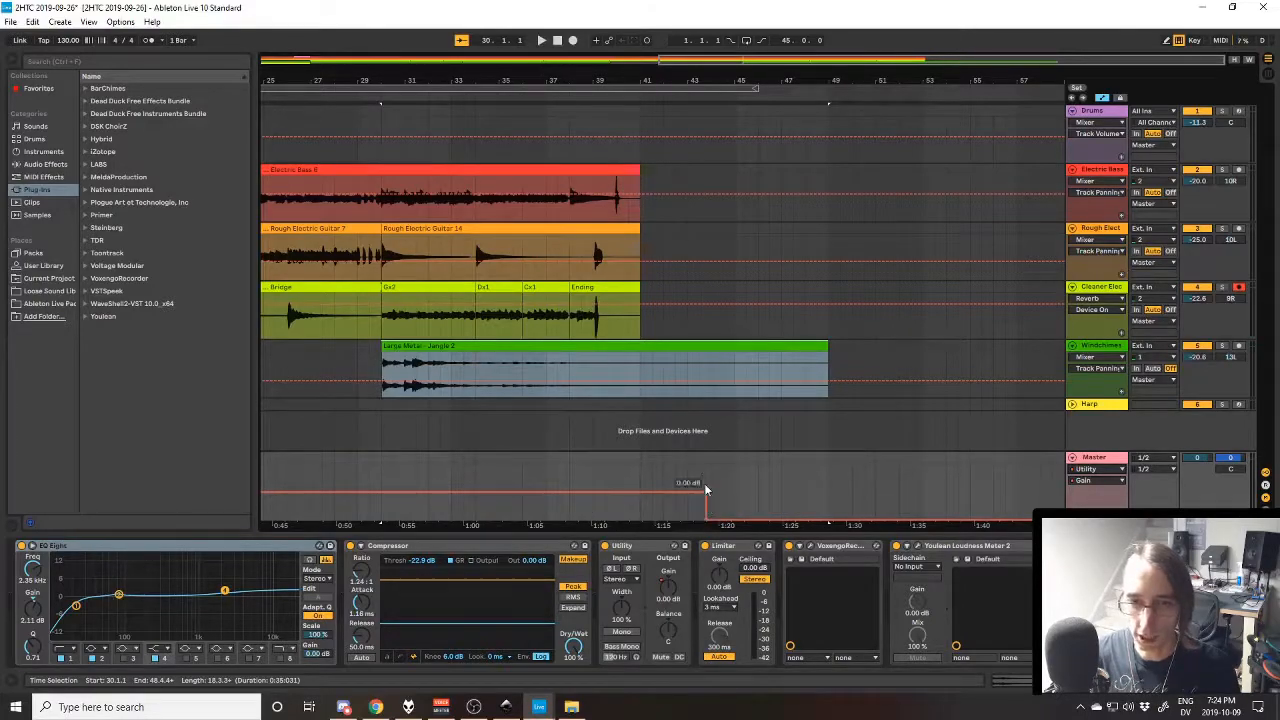
Play the end of the Windchimes clip from 41.3 across the Master track's gain drop, and stop playback after it
left_click(652, 362)
key("space")
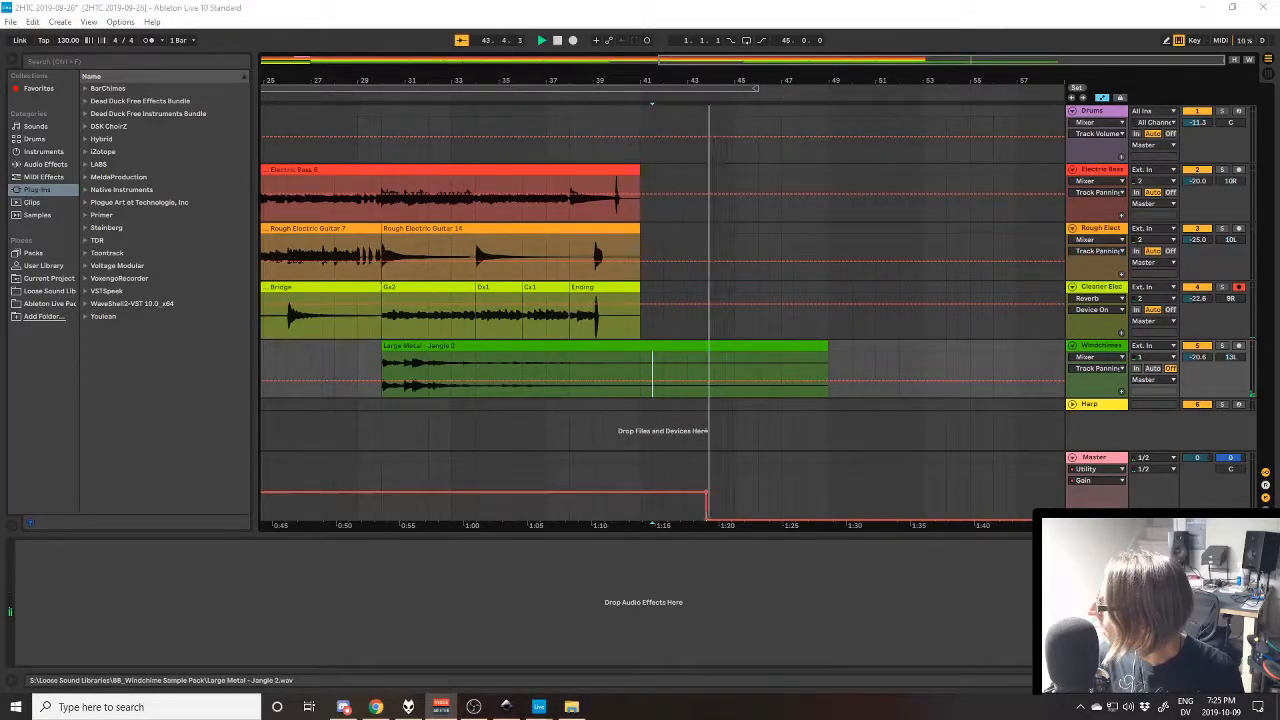
key("alt+Tab")
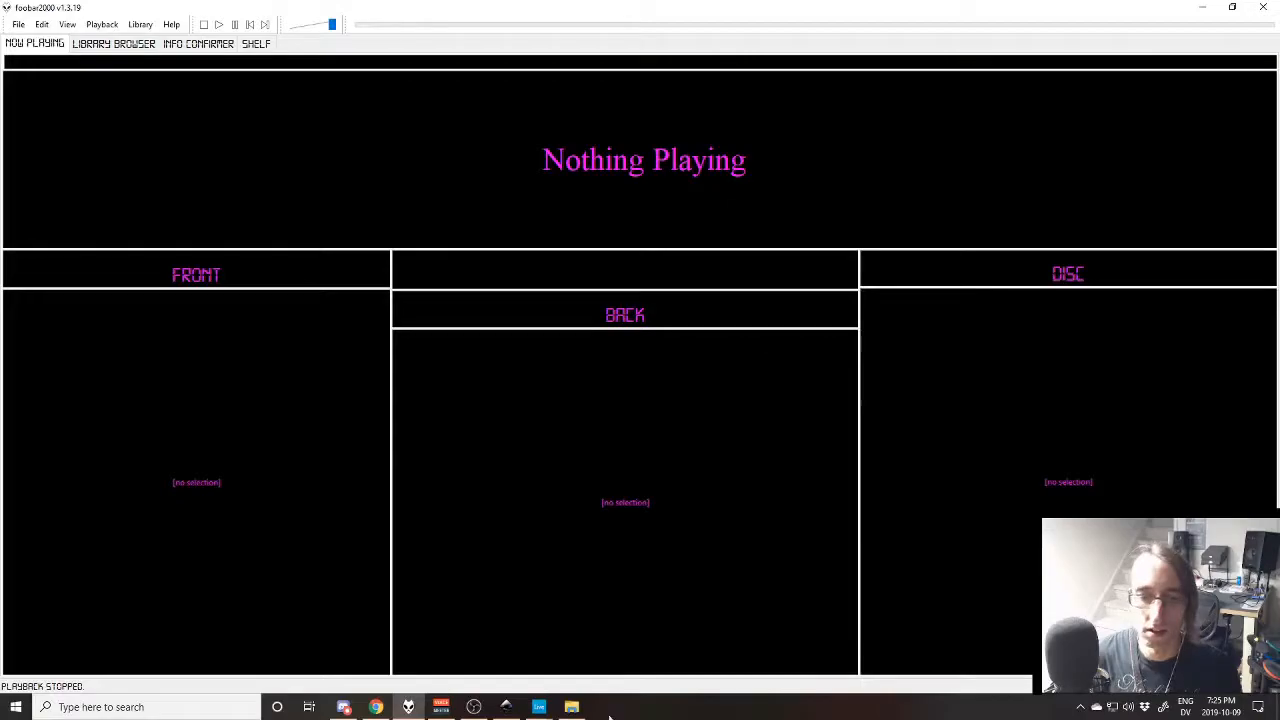
left_click(538, 707)
key("space")
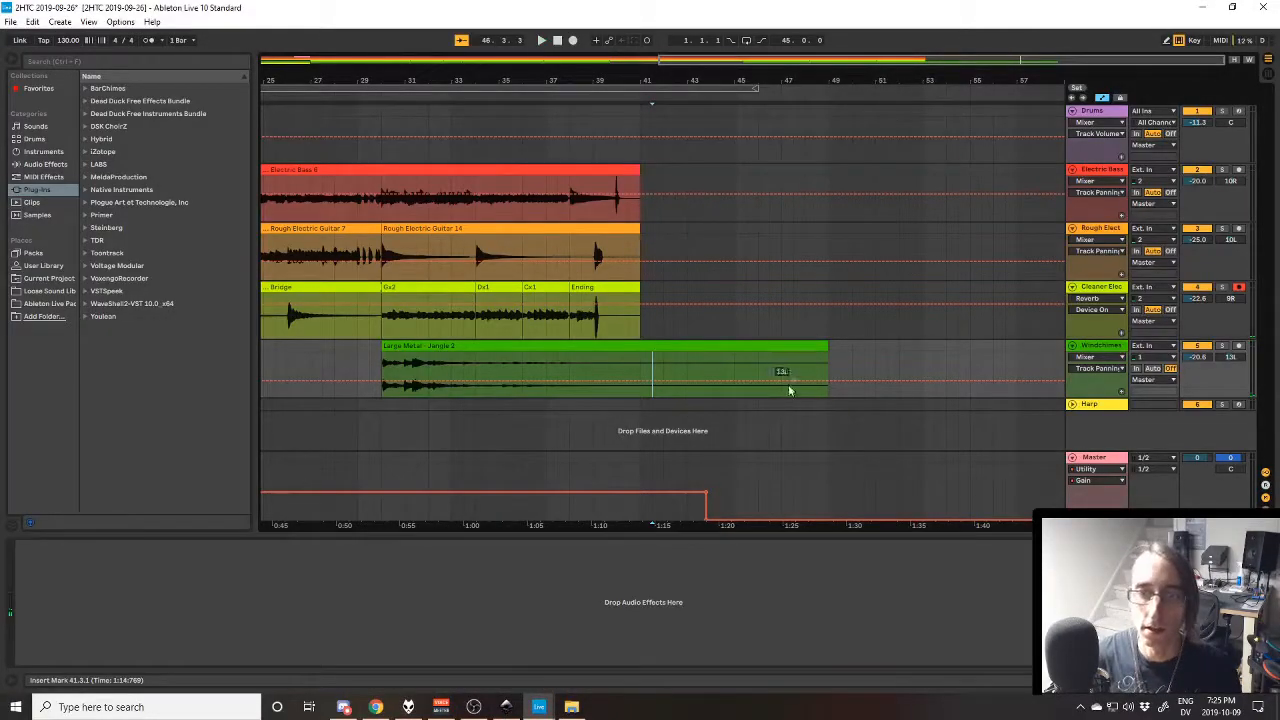
Hide the Master track, unfold the Harp track, and check which devices have automation on each of the six tracks
key("ctrl+alt+m")
left_click(1072, 405)
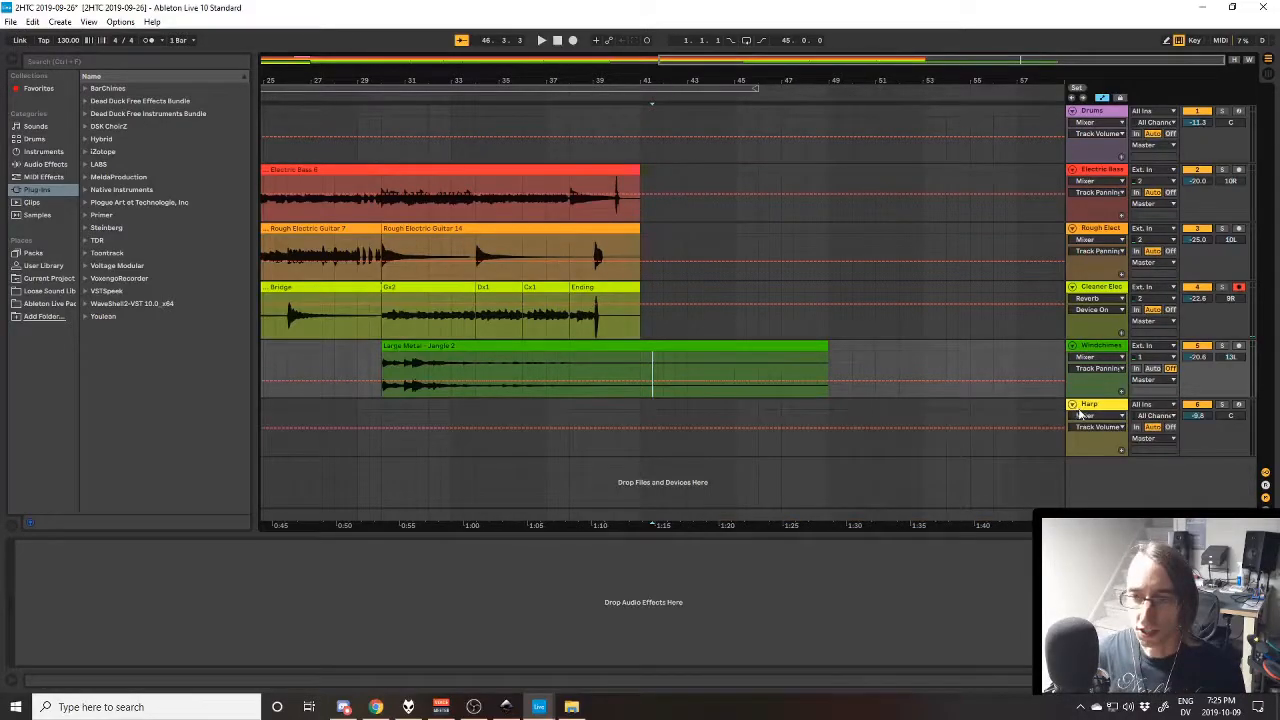
left_click(1092, 414)
left_click(1094, 417)
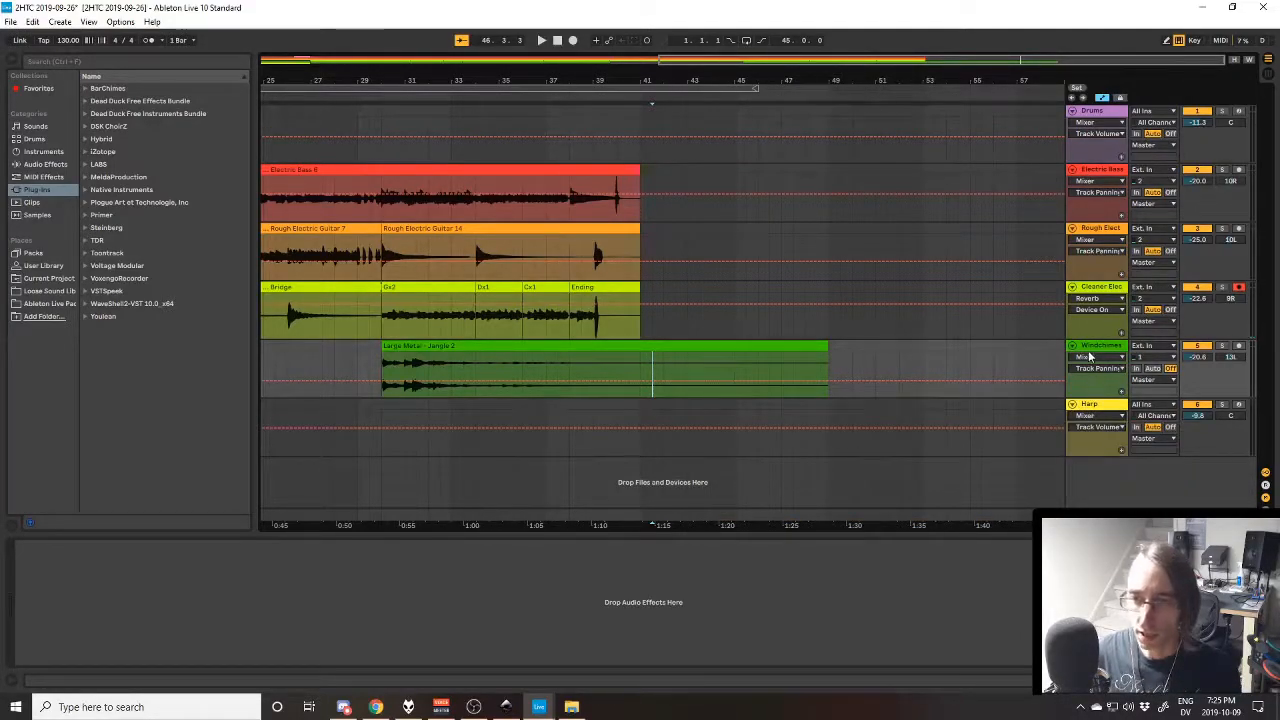
left_click(1090, 357)
left_click(1090, 357)
left_click(1094, 299)
left_click(1094, 299)
left_click(1093, 240)
left_click(1093, 240)
left_click(1093, 181)
left_click(1093, 181)
left_click(1092, 121)
left_click(1092, 121)
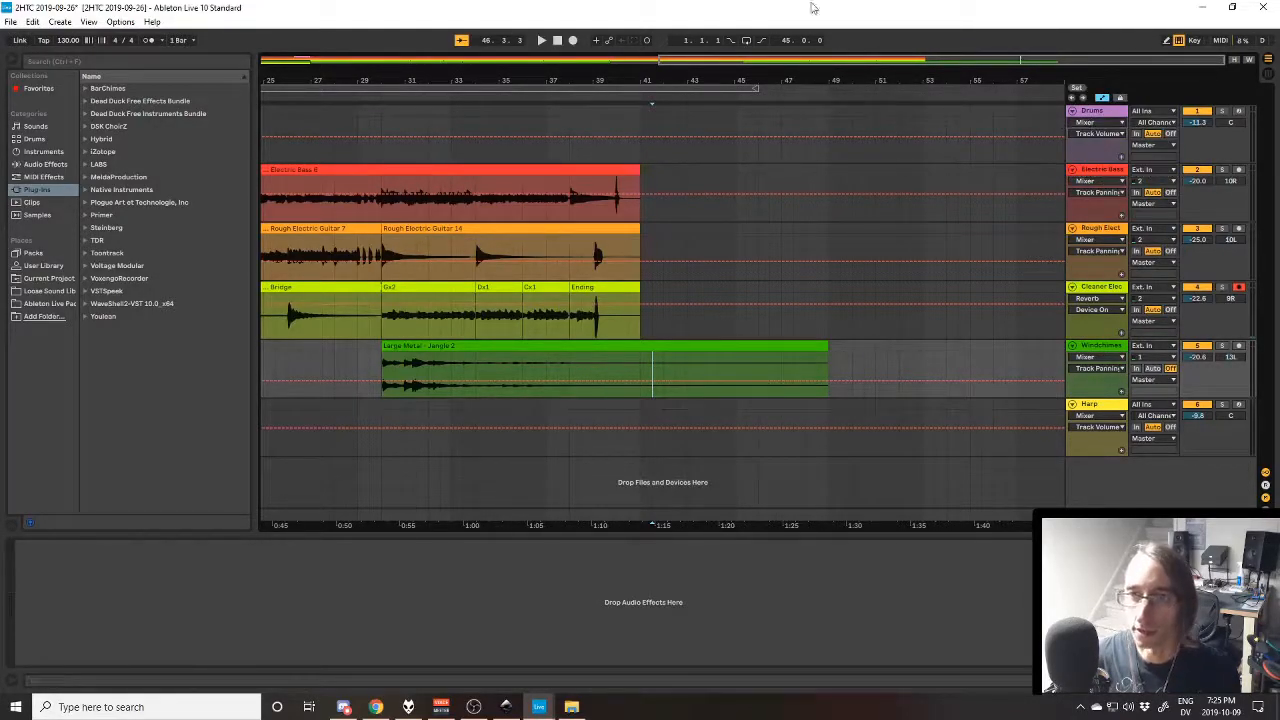
Hide the automation lanes and fold all six tracks, from Drums to Harp, with the song's start in view
left_click_drag(681, 526, 740, 527)
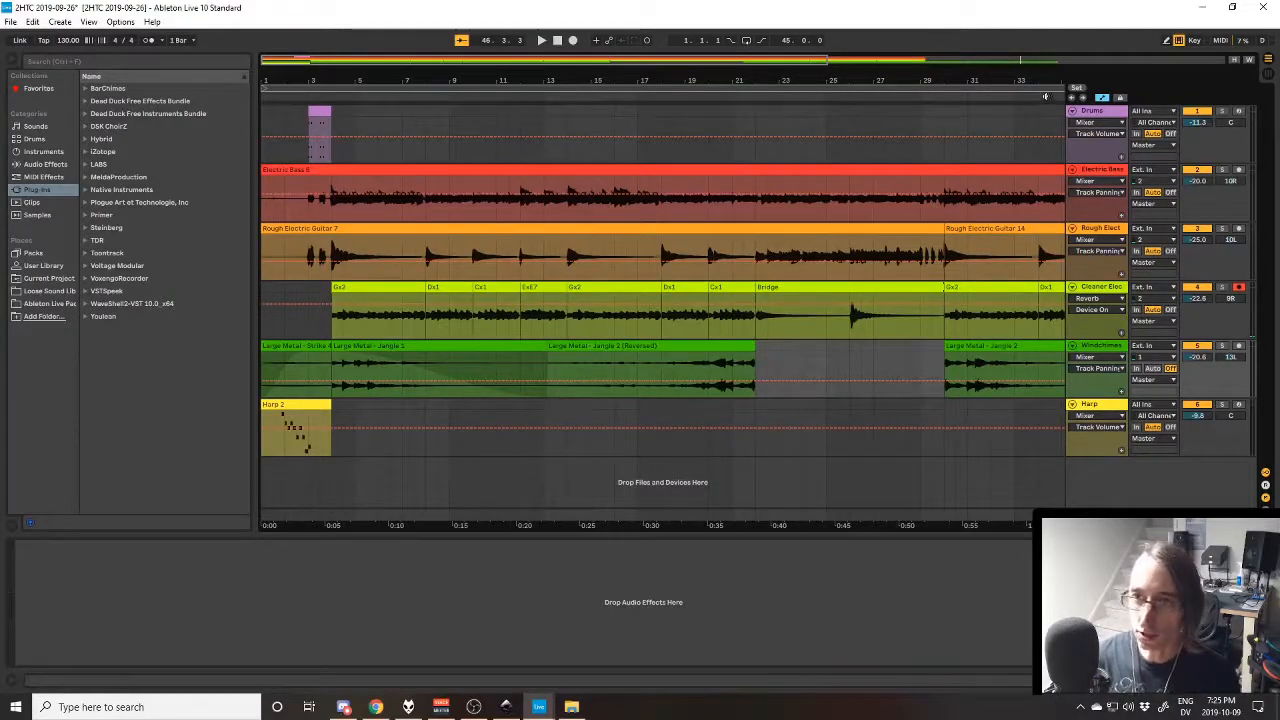
left_click(1102, 98)
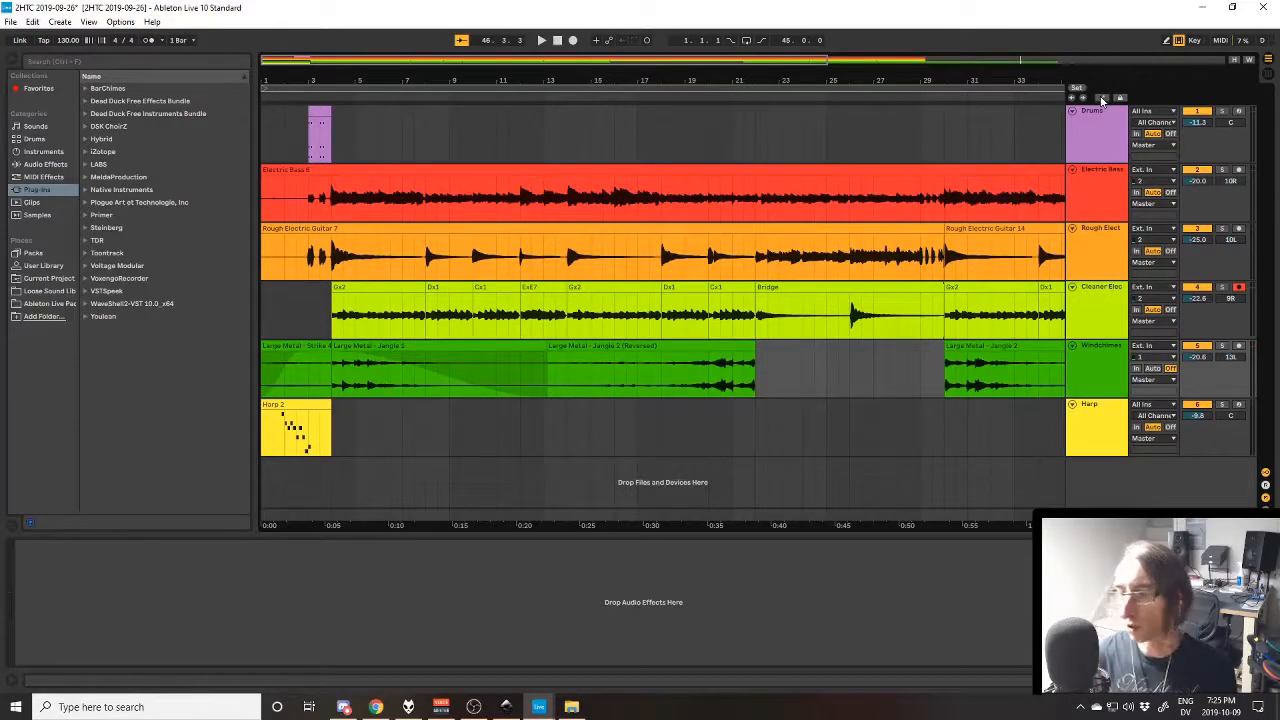
left_click(1096, 136)
left_click(1073, 111)
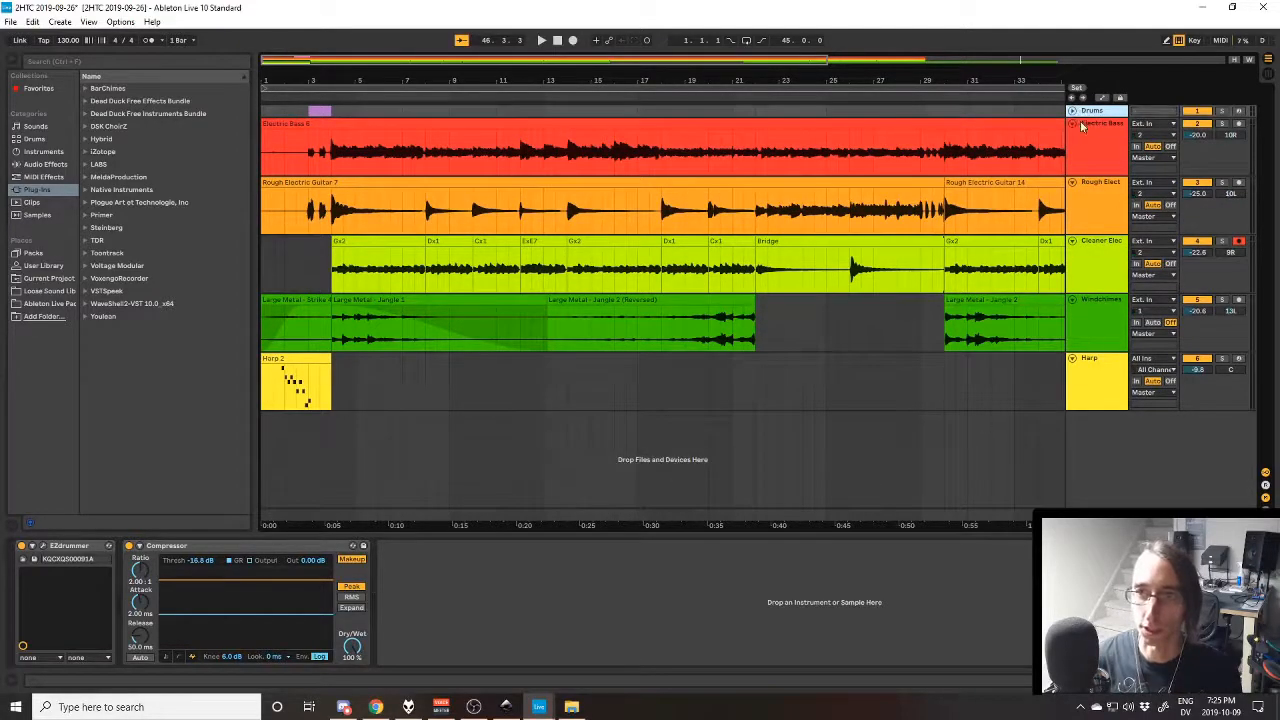
left_click(1073, 124)
left_click(1073, 136)
left_click(1073, 149)
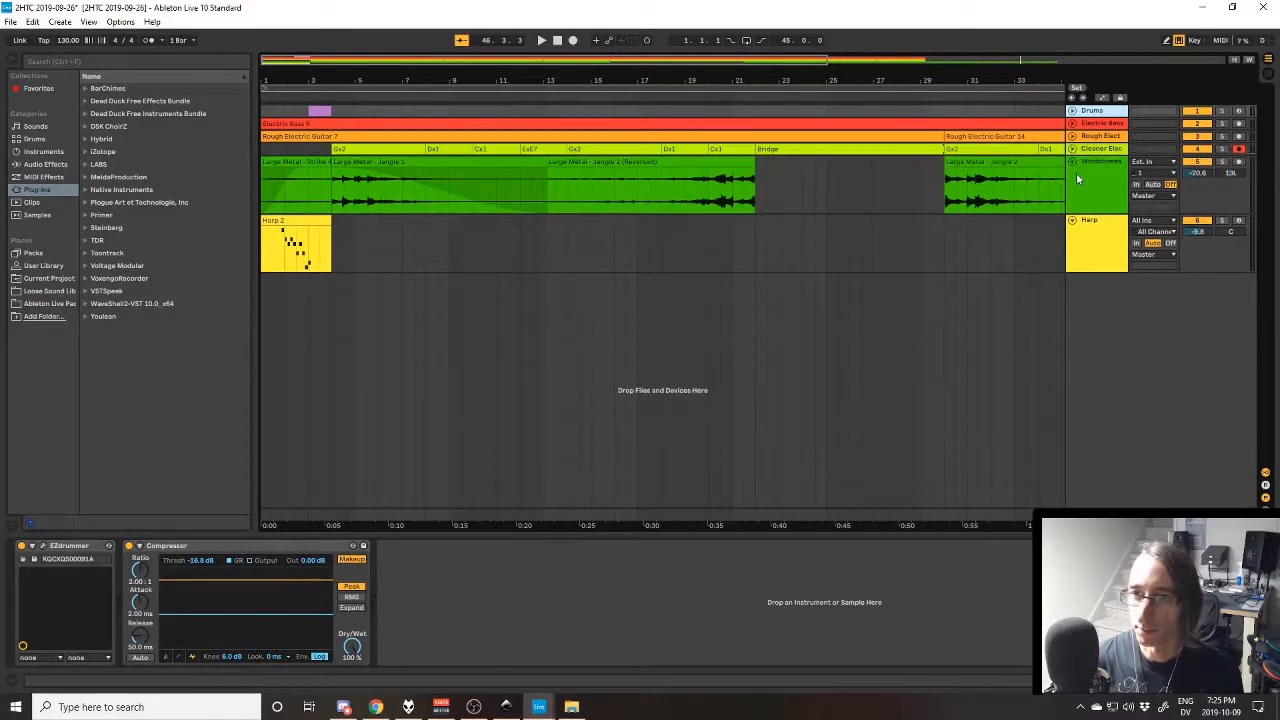
left_click(1073, 161)
left_click(1073, 174)
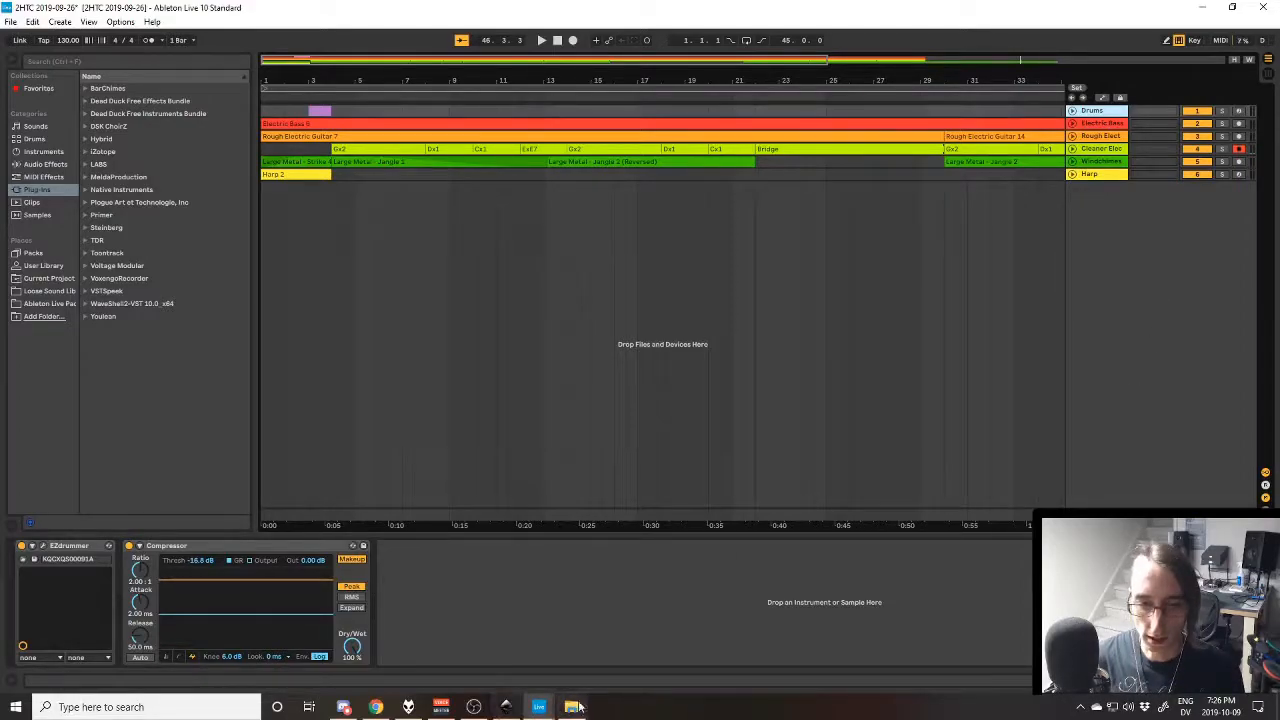
Switch to foobar2000 and play the finished track 2019-09-26
left_click(508, 710)
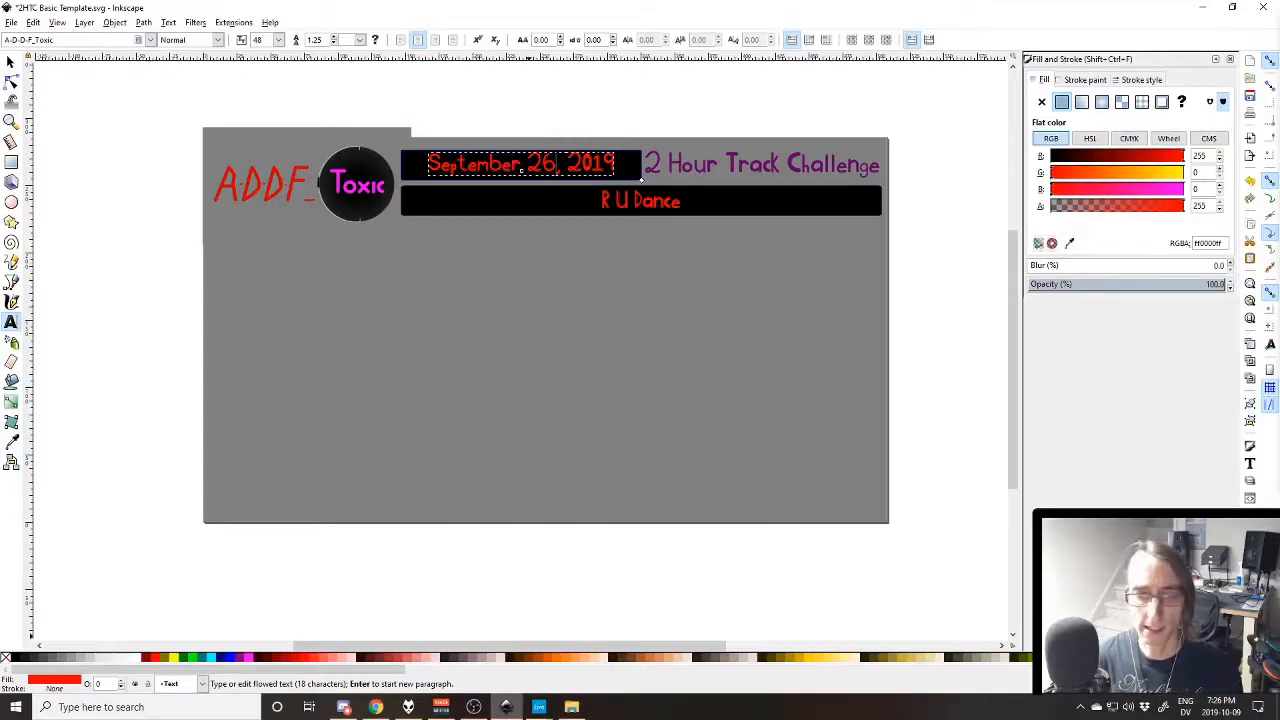
left_click(408, 707)
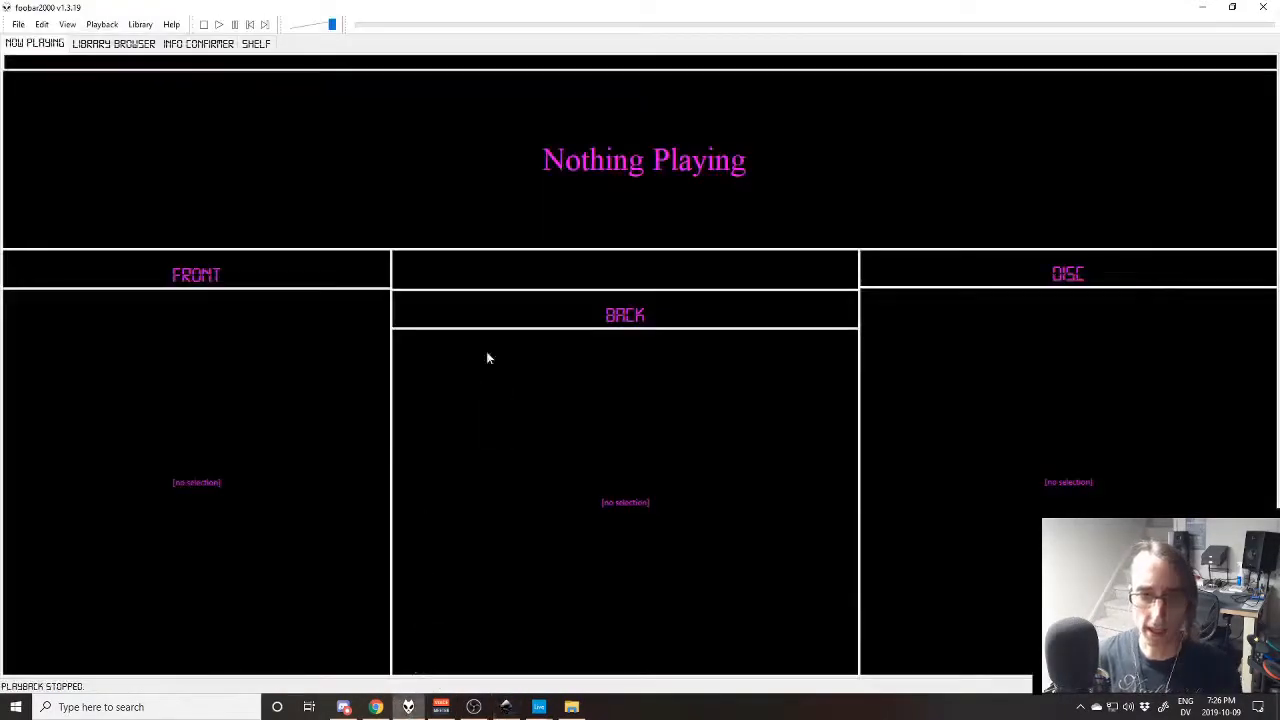
left_click(218, 25)
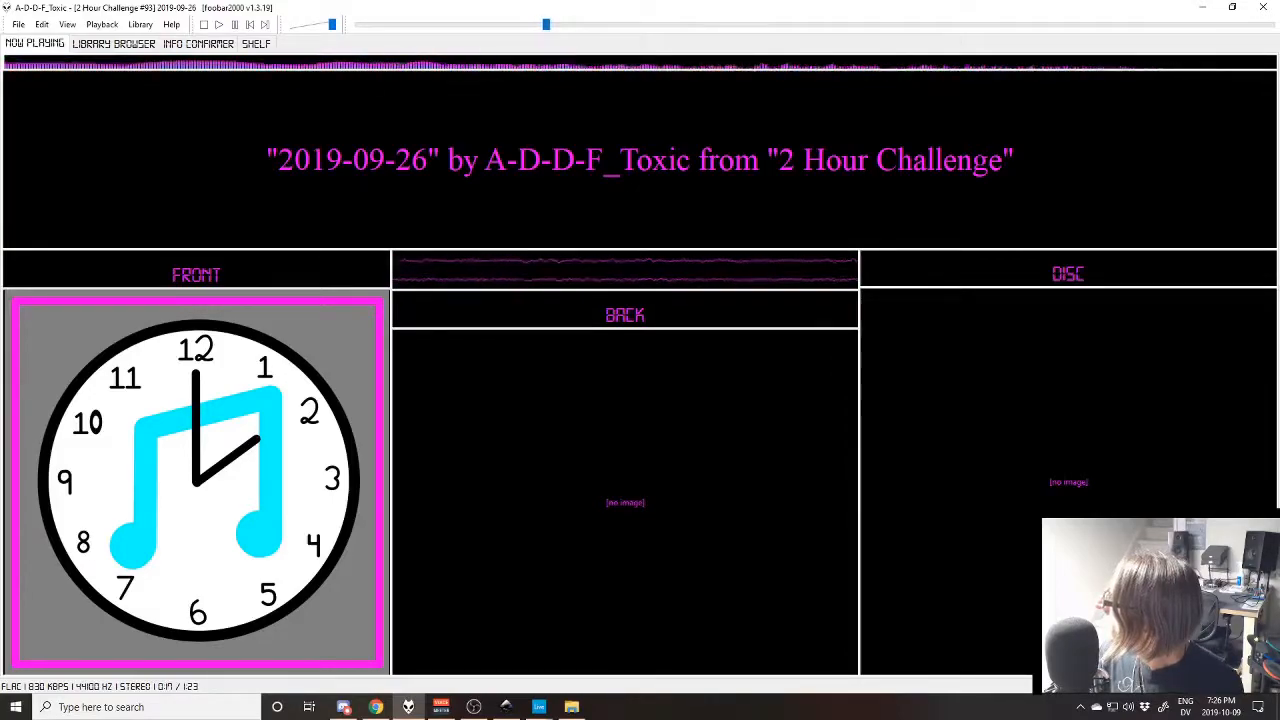
left_click(441, 706)
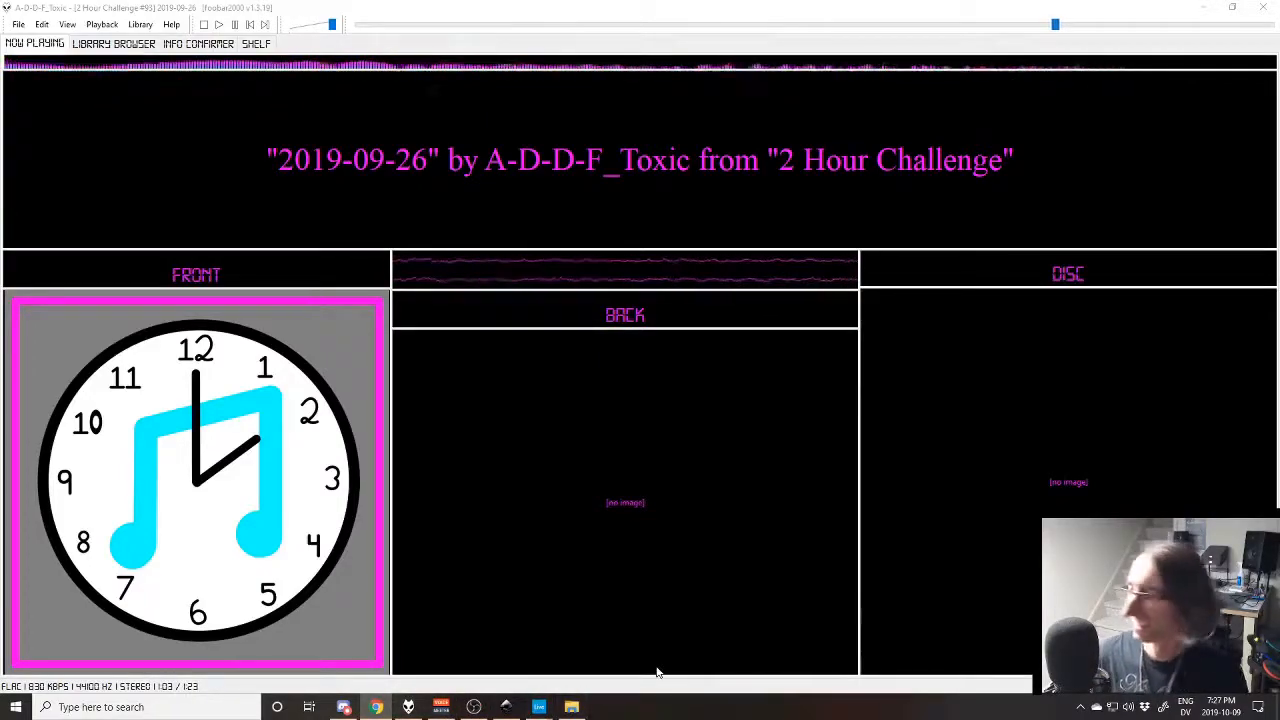
Set the playing track's title to "2019-09-26 (Life is a Runny Robot)" in its foobar2000 properties
left_click(507, 707)
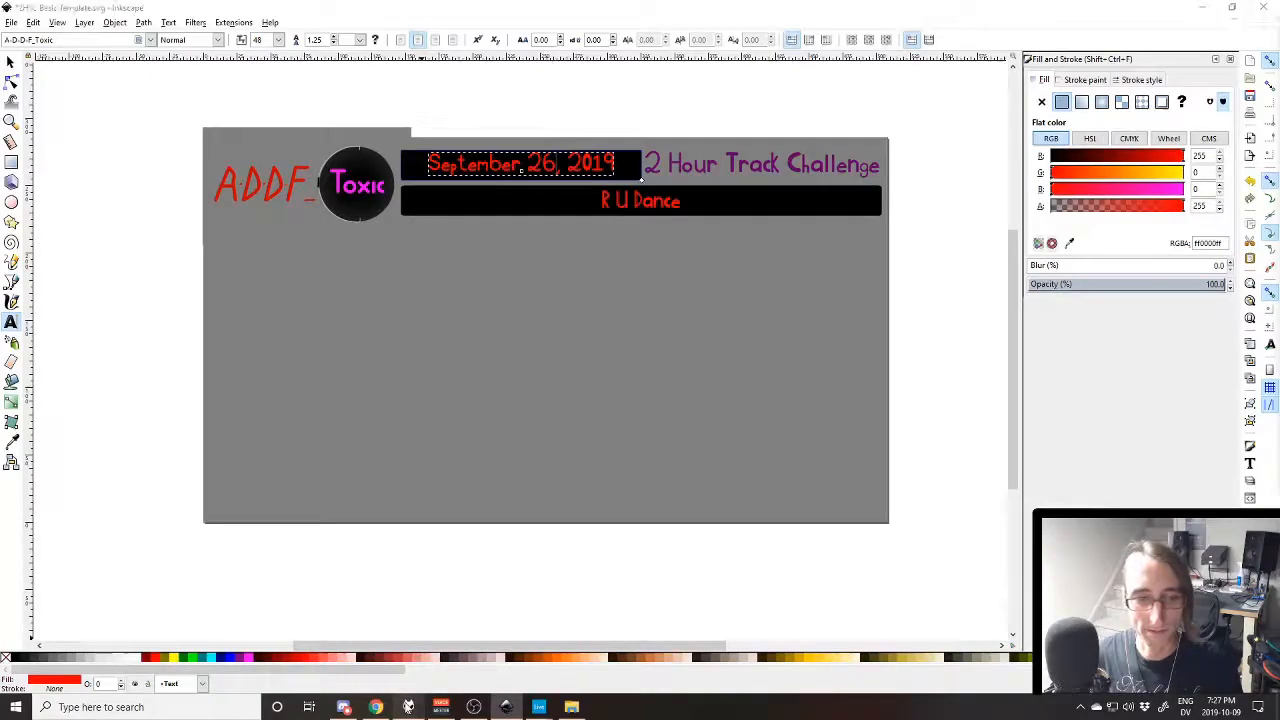
left_click(408, 705)
left_click(506, 314)
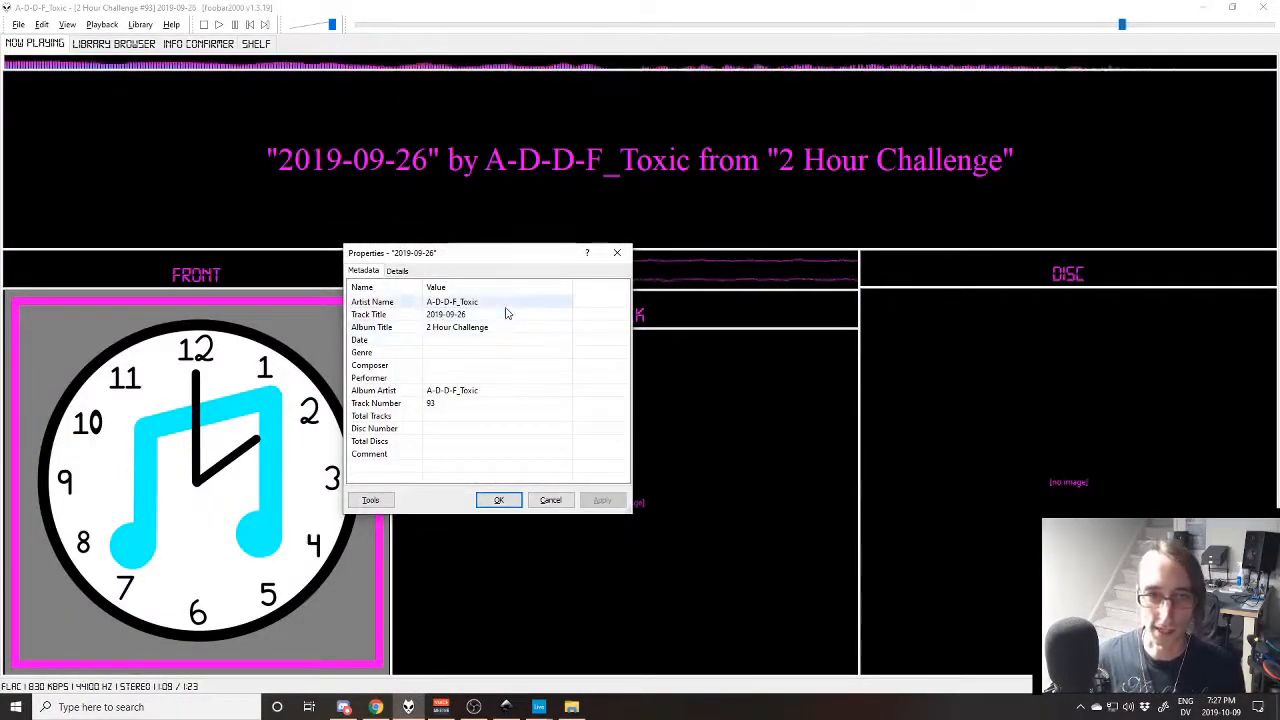
left_click(508, 314)
type("(Life is a Runny Robot")
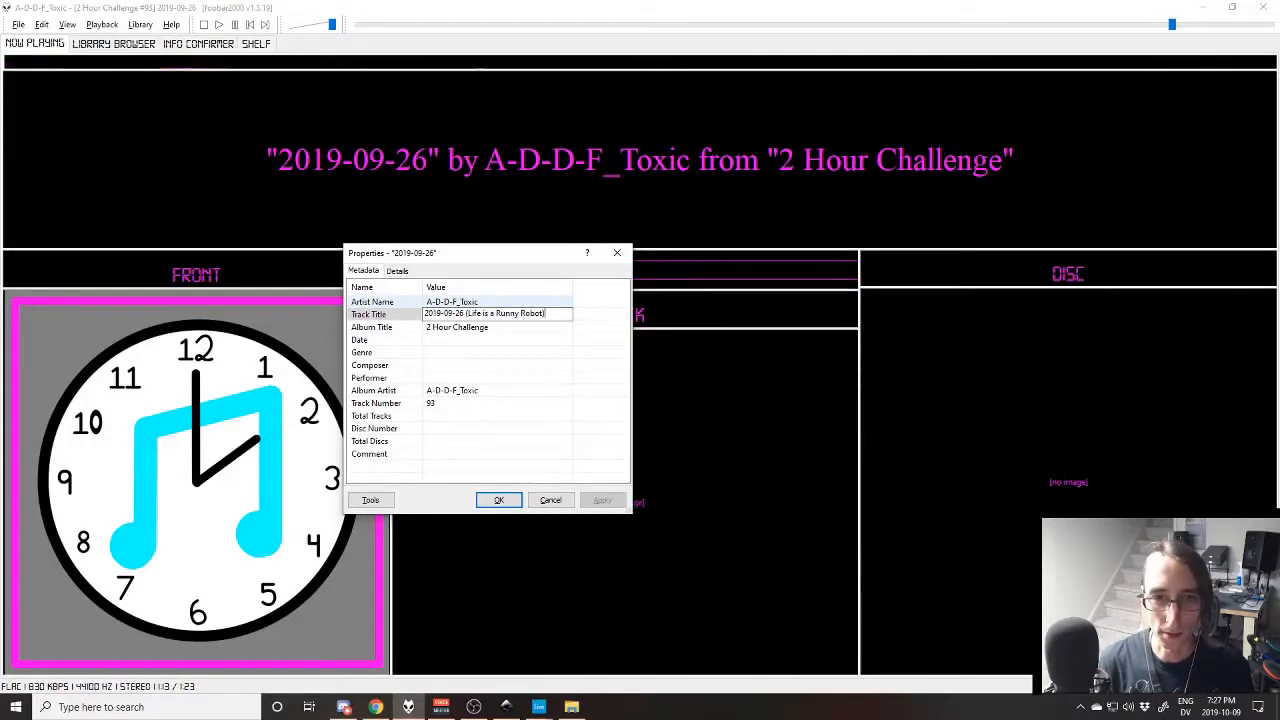
key("Tab")
Switch to Inkscape, replace the "R U Dance" title with "Life is a Runny Robot", and deselect the text
key("alt+Tab")
key("Tab")
key("ctrl+a")
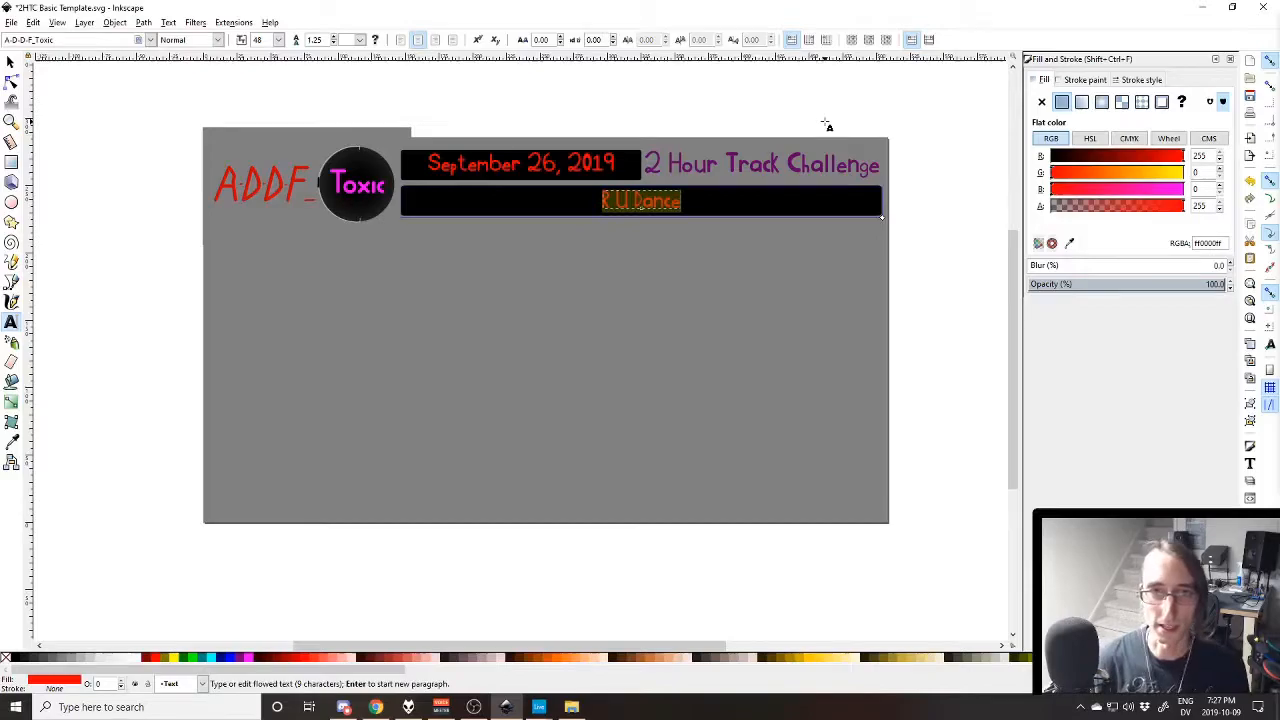
type("Life is a Funny K")
type("obot")
left_click(10, 62)
left_click(829, 243)
Export the page as Backing.png into the 2019-09-26 Video folder, with the export dialog set to close when complete
key("shift+ctrl+e")
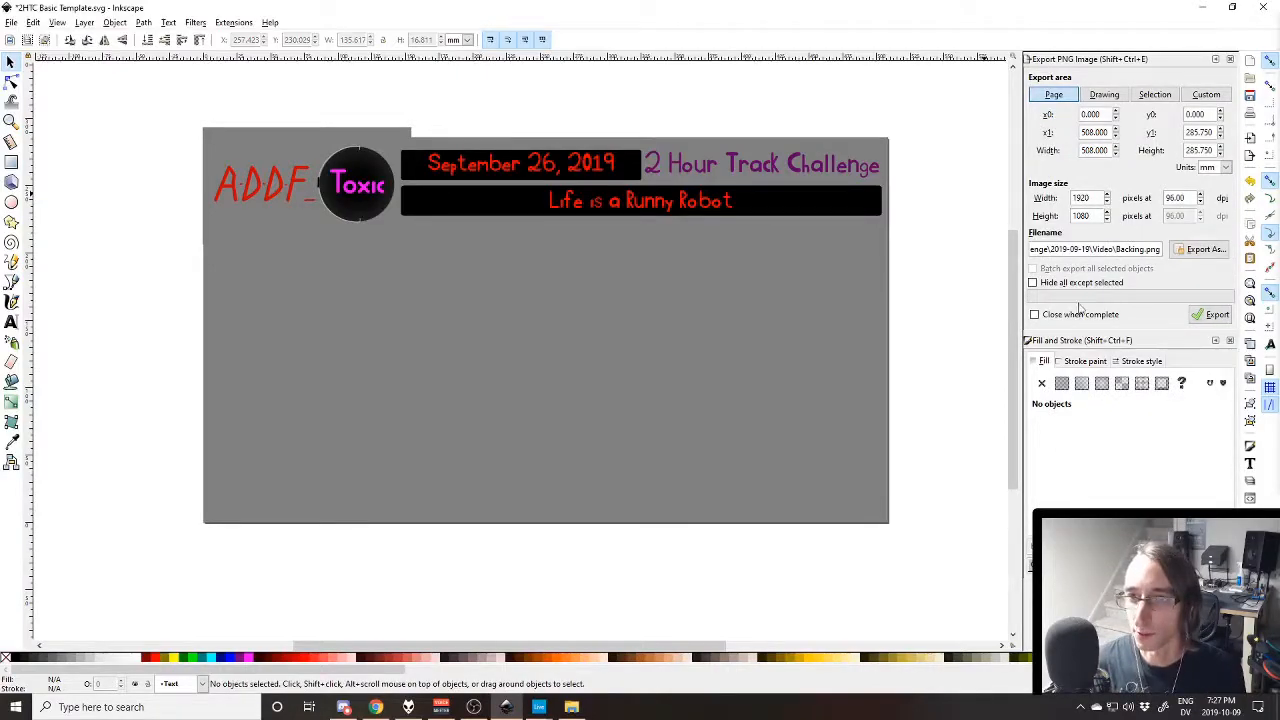
left_click(1080, 314)
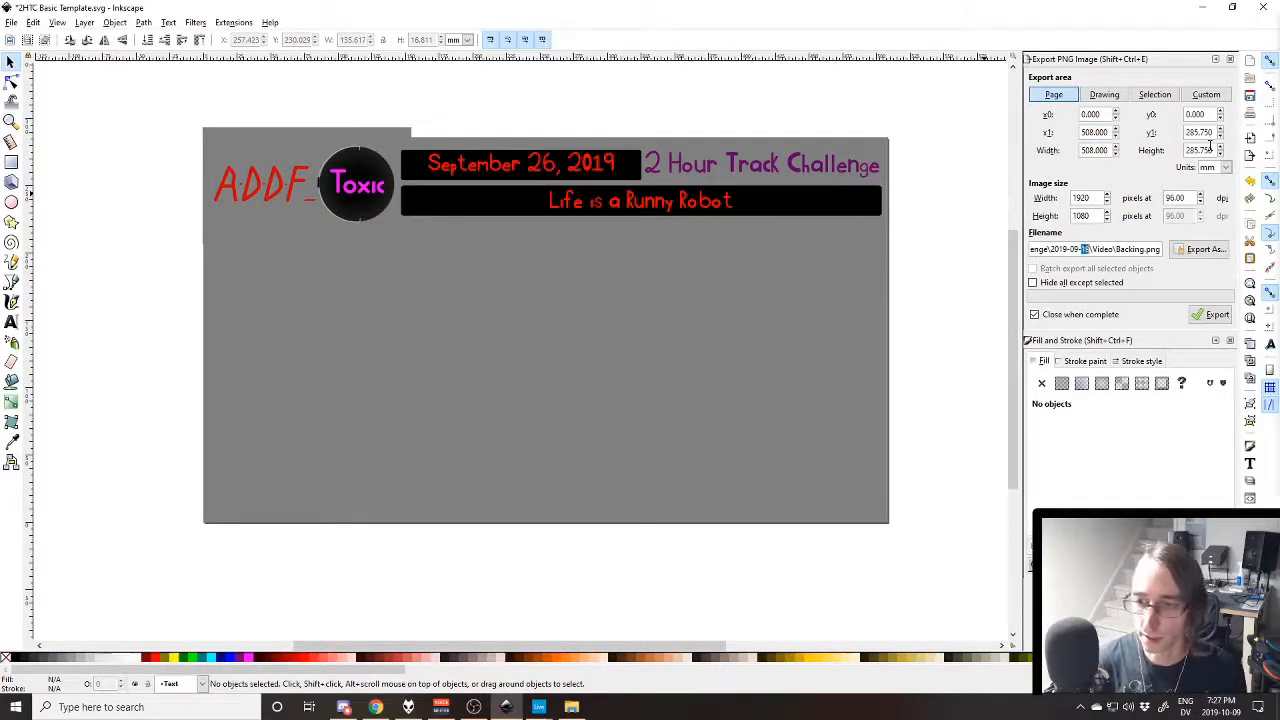
type("26")
left_click(1212, 314)
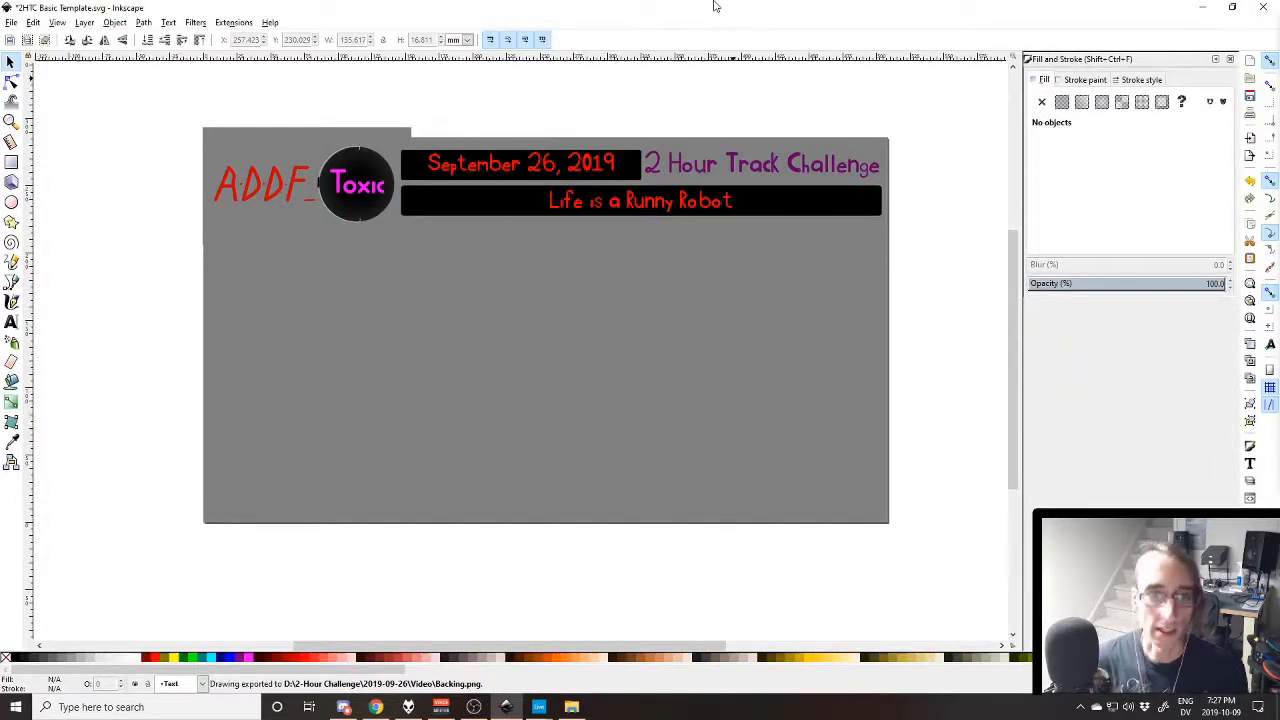
Switch to Visualizer Script.txt in Notepad and replace every YYYY-MM-DD with 2019-09-26
key("alt+Tab")
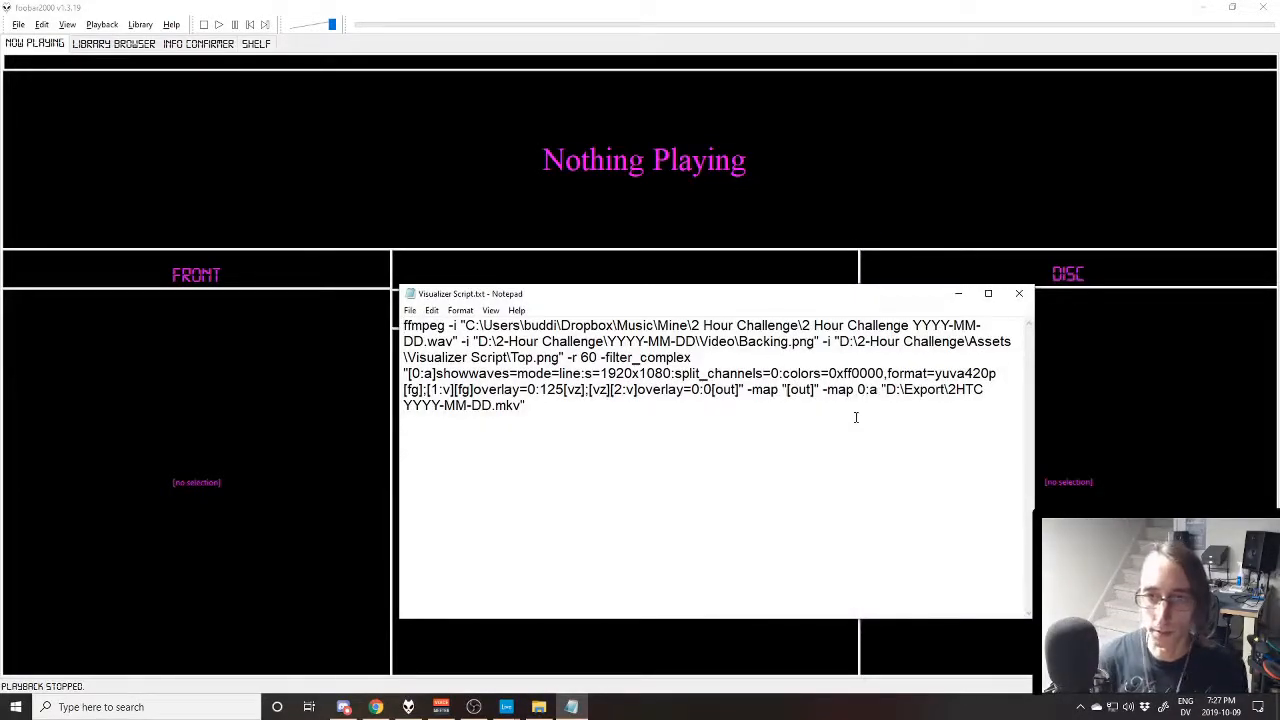
key("ctrl+h")
key("Tab")
key("End")
key("BackSpace")
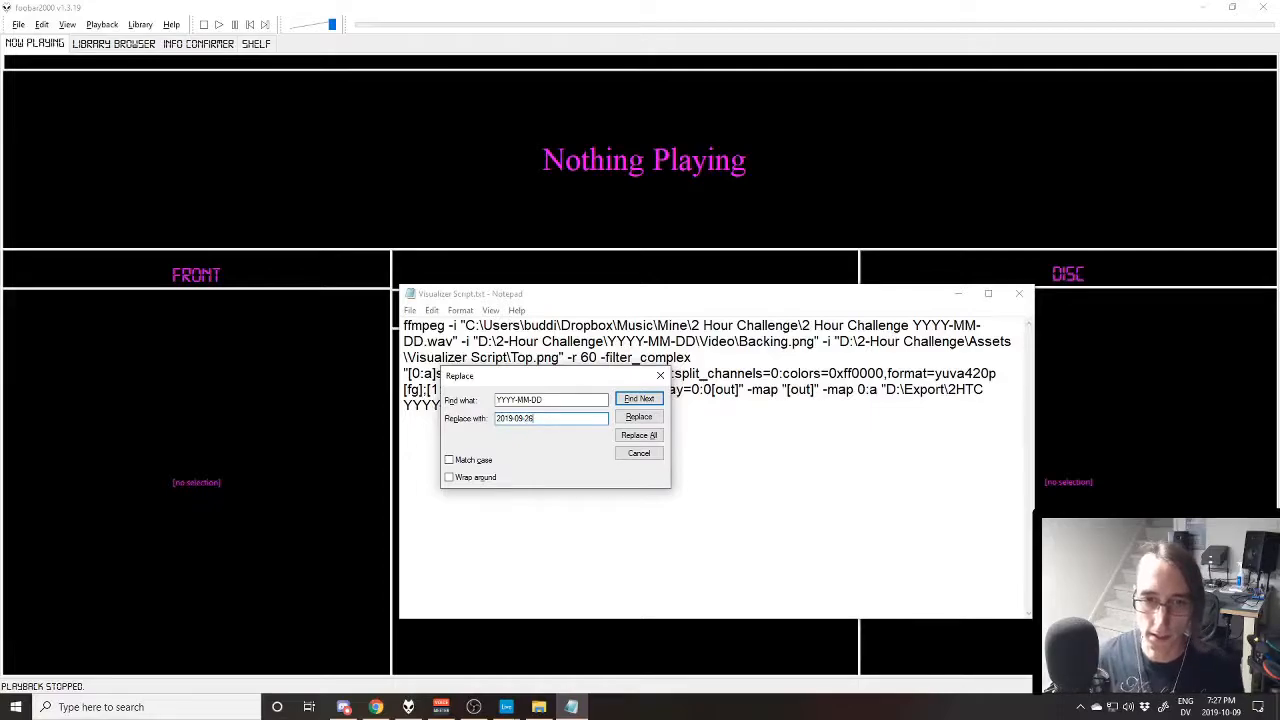
left_click(639, 435)
left_click(660, 375)
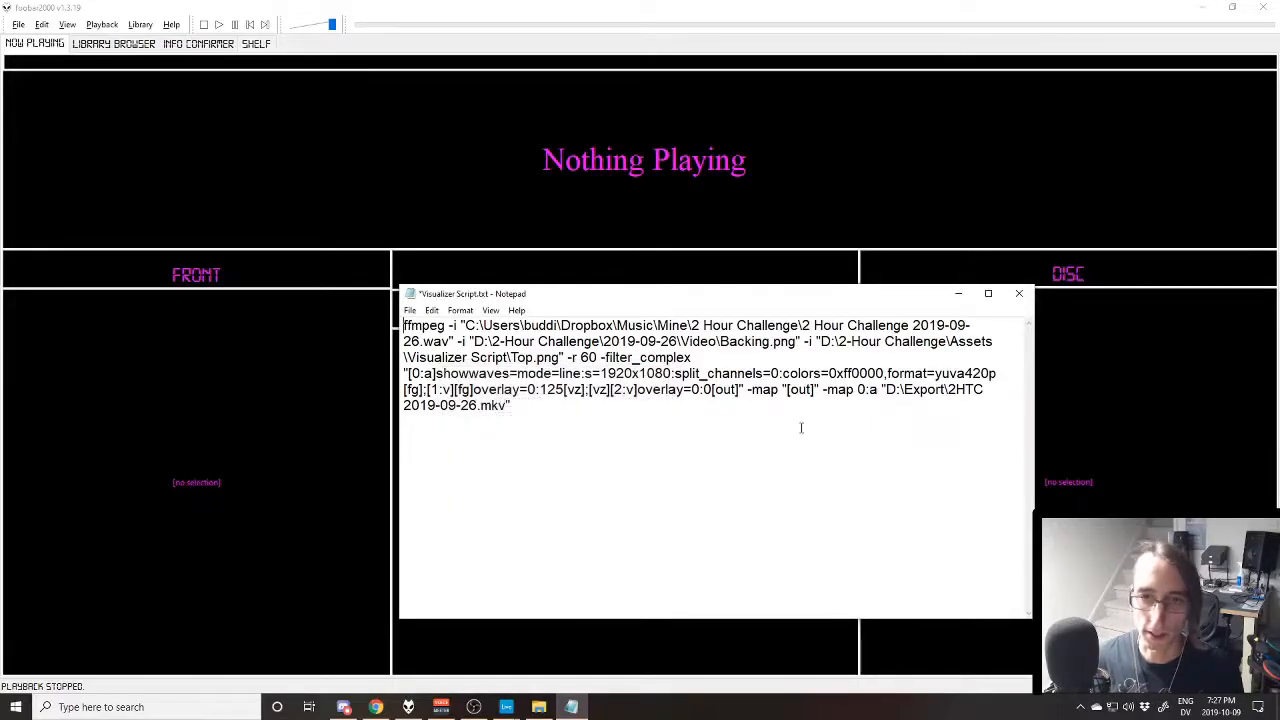
Copy the whole ffmpeg script and paste it into a new Command Prompt window
key("ctrl+a")
key("ctrl+c")
key("super")
type("cmd")
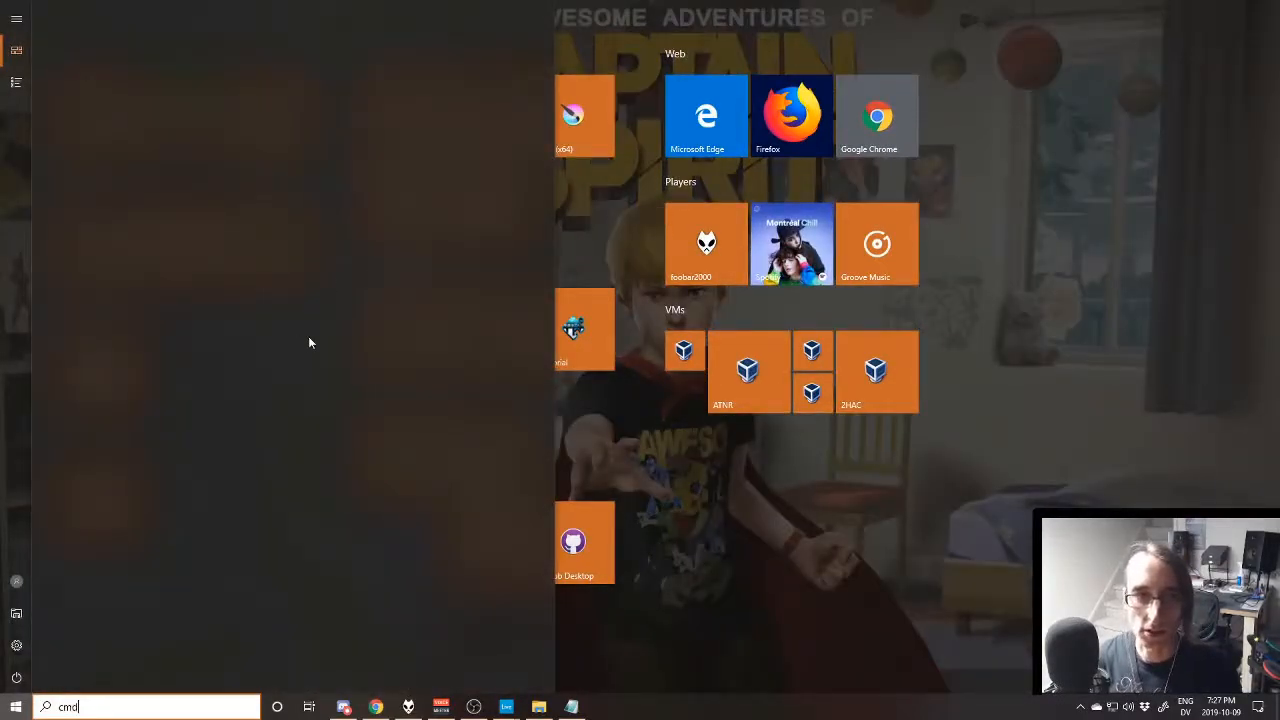
key("Return")
key("ctrl+v")
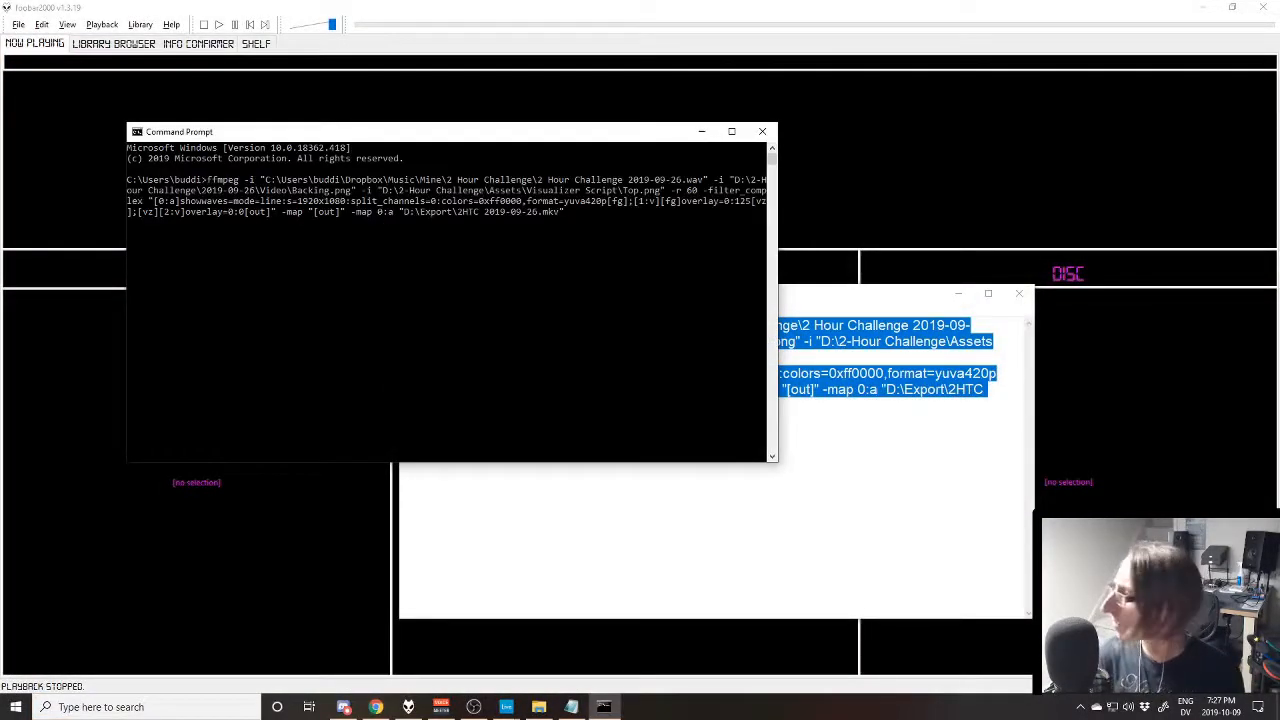
Return to the Command Prompt and run the pasted ffmpeg command
left_click(473, 707)
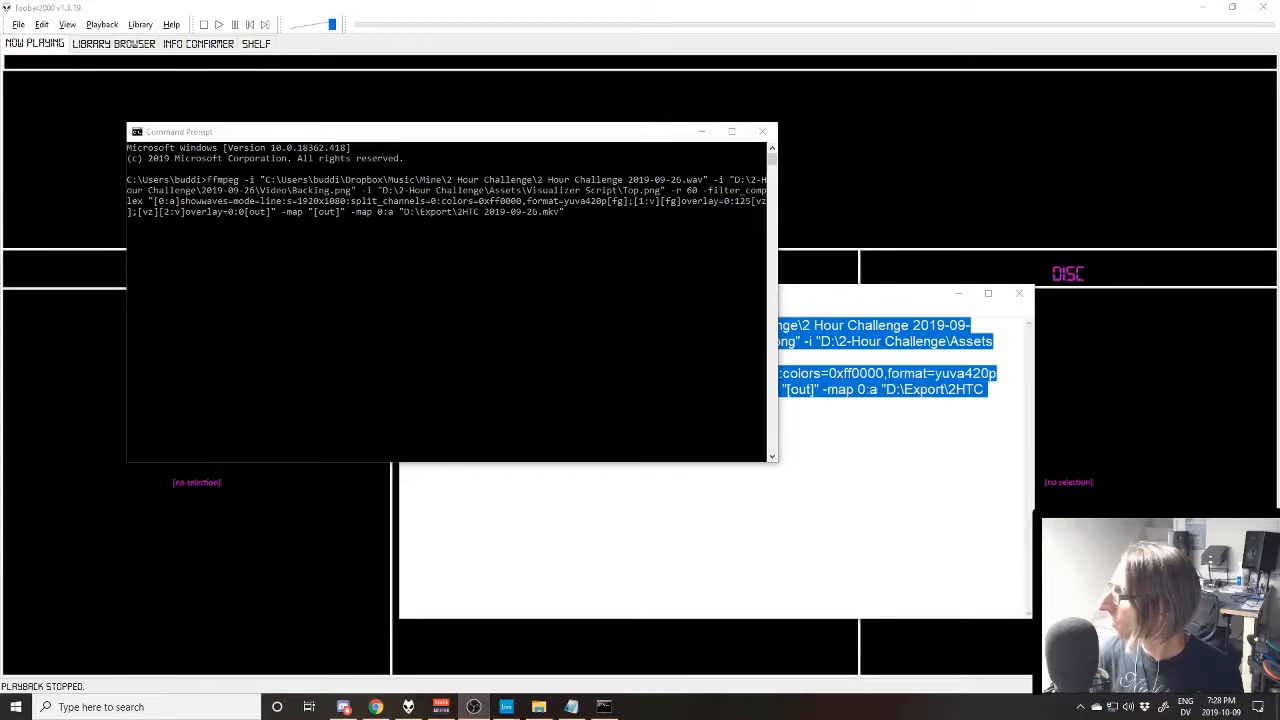
key("alt+Tab")
left_click(507, 403)
key("Return")
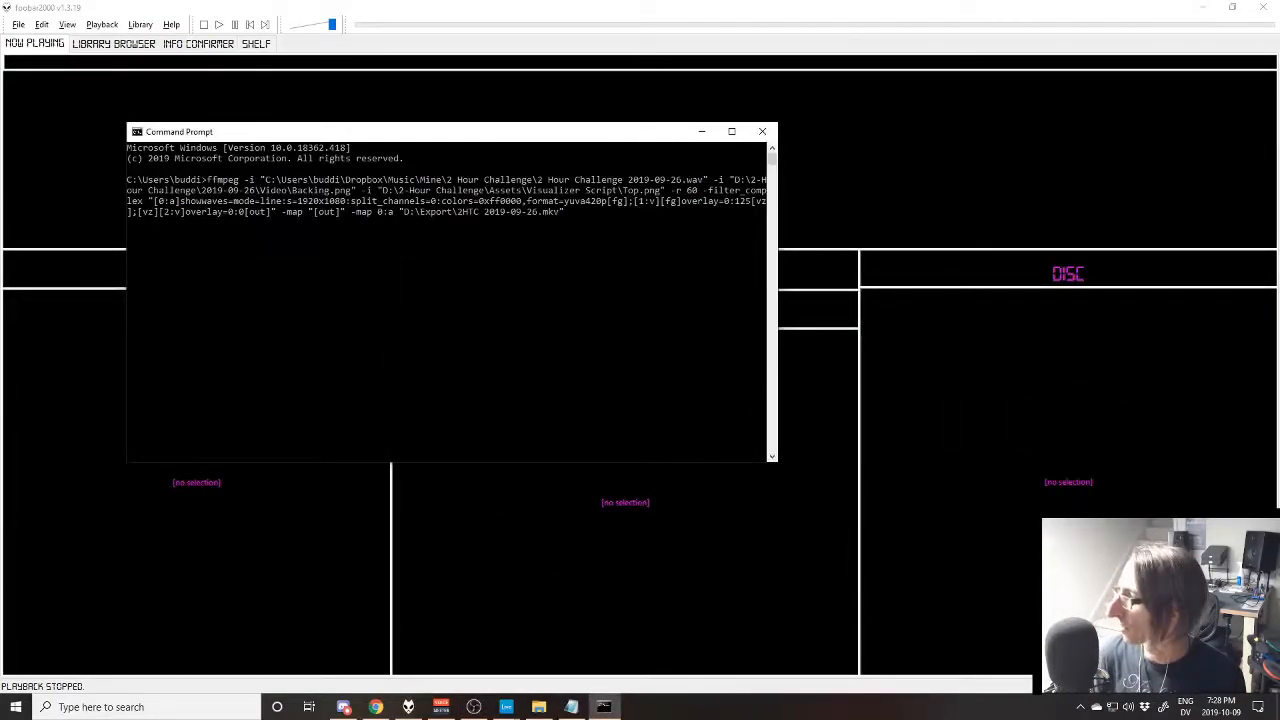